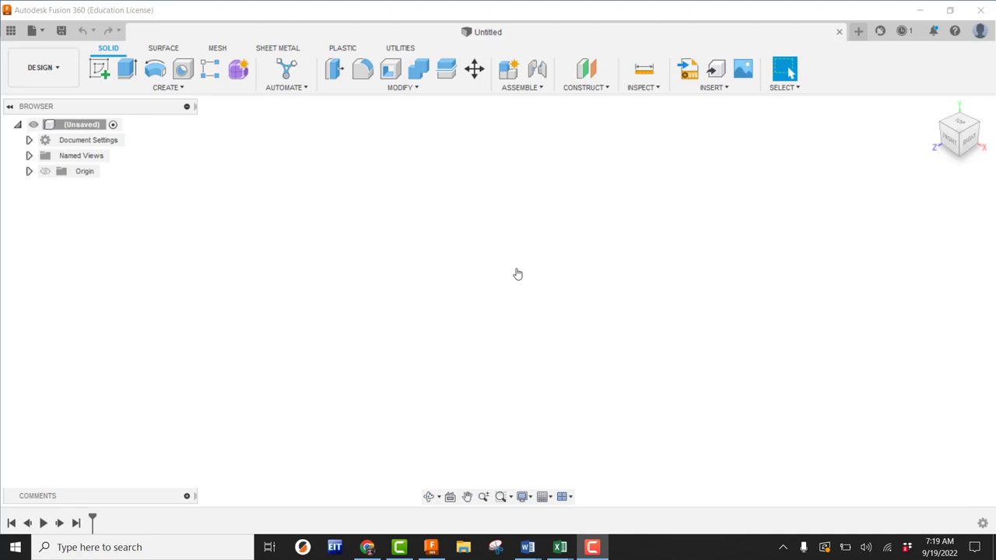
Switch to the Fling Machine Landing Zone spreadsheet and examine Sheet1's center and error rows and Sheet11's winning circle diameter and mathematical center
{"action": "left_click", "coordinate": [366, 547]}
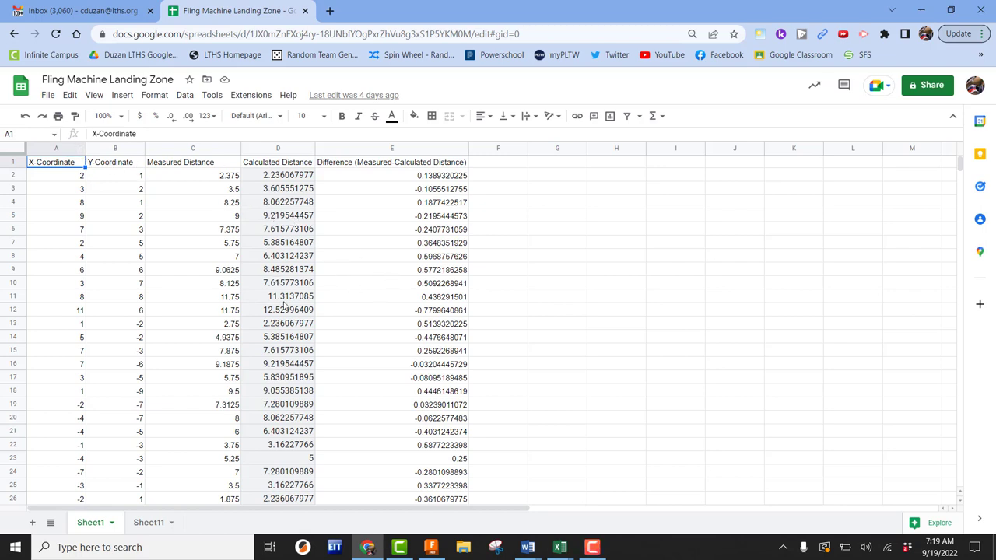
{"action": "scroll", "coordinate": [286, 311], "scroll_direction": "down", "scroll_amount": 2}
{"action": "scroll", "coordinate": [286, 311], "scroll_direction": "down", "scroll_amount": 6}
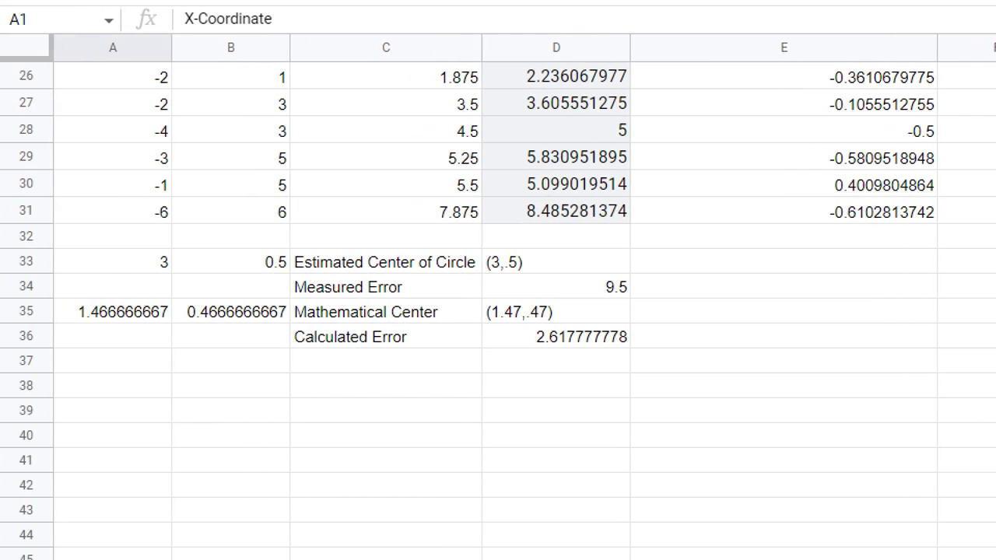
{"action": "left_click_drag", "start_coordinate": [46, 240], "coordinate": [713, 378]}
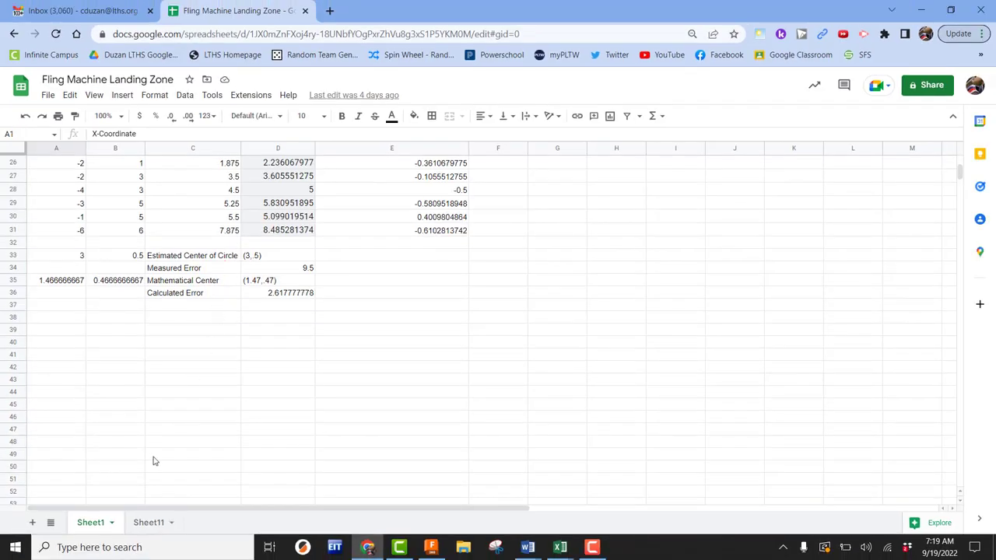
{"action": "left_click", "coordinate": [149, 521]}
{"action": "scroll", "coordinate": [280, 280], "scroll_direction": "up", "scroll_amount": 6}
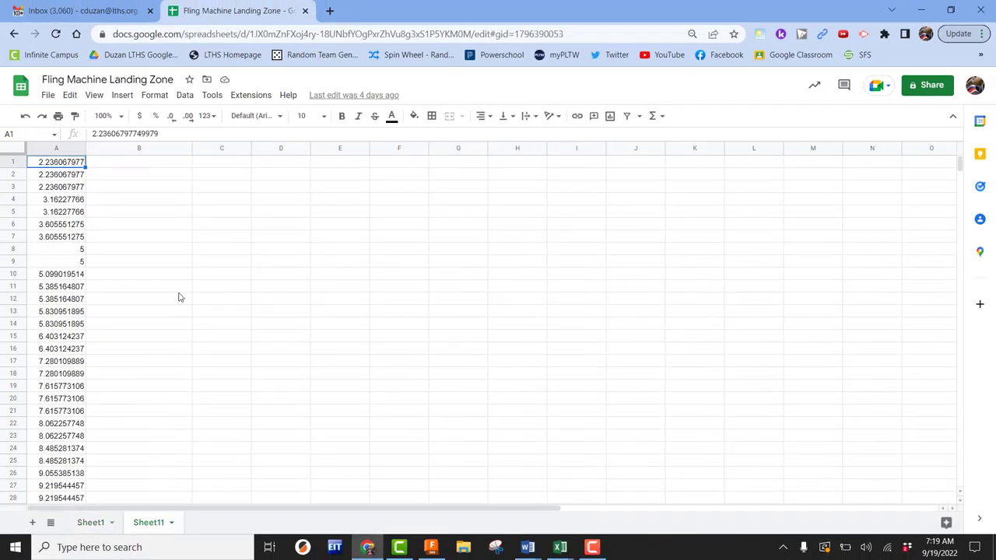
{"action": "scroll", "coordinate": [57, 193], "scroll_direction": "down", "scroll_amount": 4}
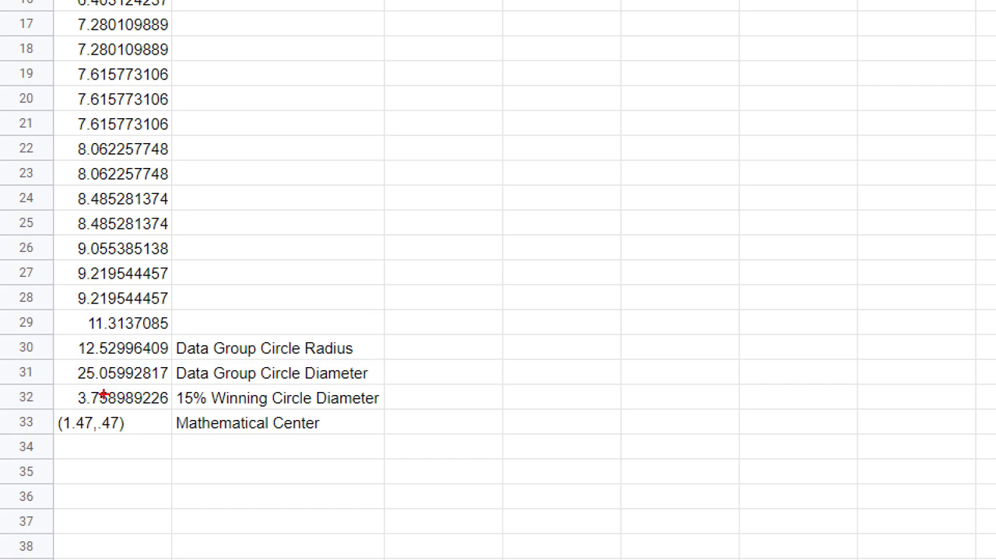
{"action": "left_click_drag", "start_coordinate": [71, 385], "coordinate": [179, 410], "text": "ctrl+shift"}
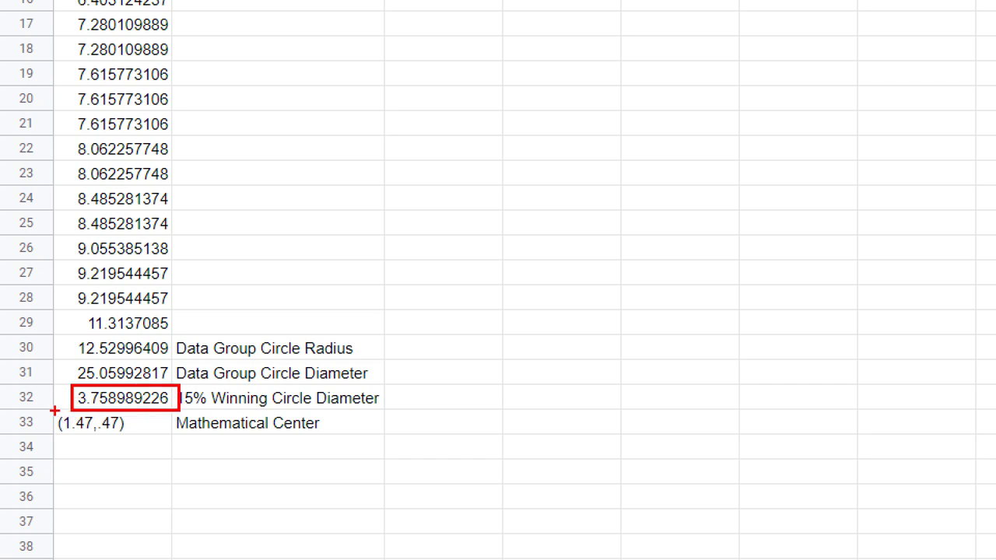
{"action": "mouse_move", "coordinate": [54, 410]}
{"action": "left_mouse_down", "text": "ctrl+shift"}
{"action": "mouse_move", "coordinate": [109, 438]}
{"action": "mouse_move", "coordinate": [170, 449]}
{"action": "left_mouse_up", "text": "ctrl+shift"}
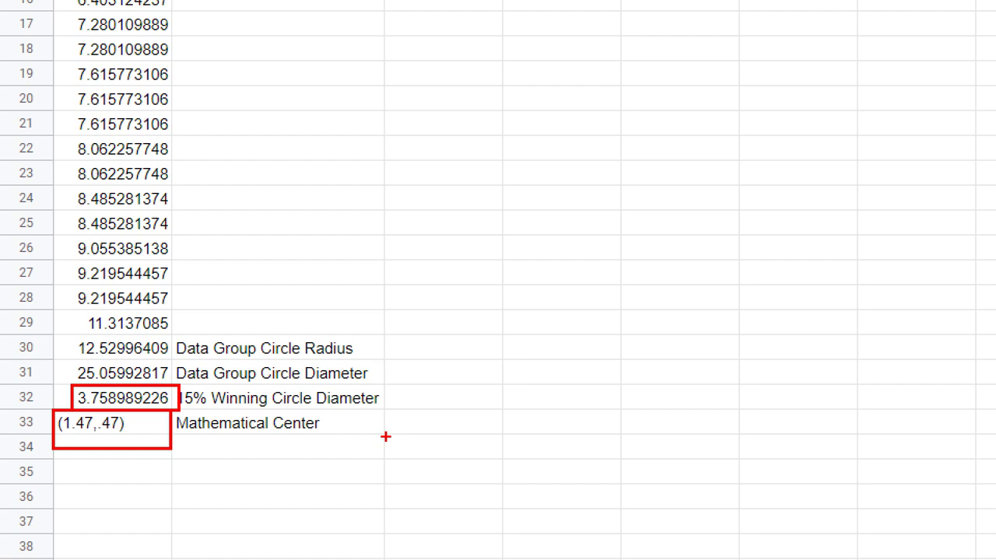
{"action": "key", "text": "Escape"}
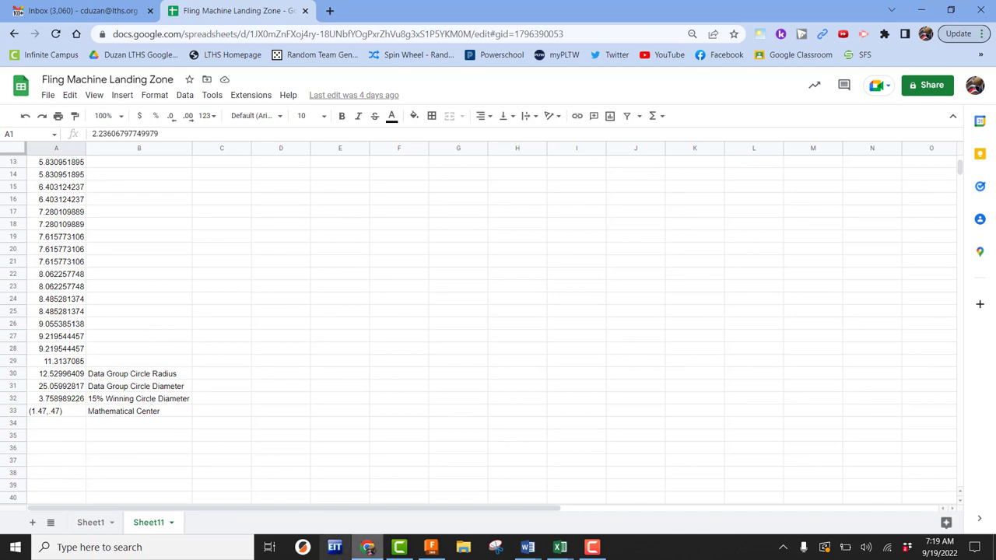
Switch to Fusion 360, create a folder named Carnival Game in the 2022-2023 LTHS IED project and open it as the active folder
{"action": "left_click", "coordinate": [430, 548]}
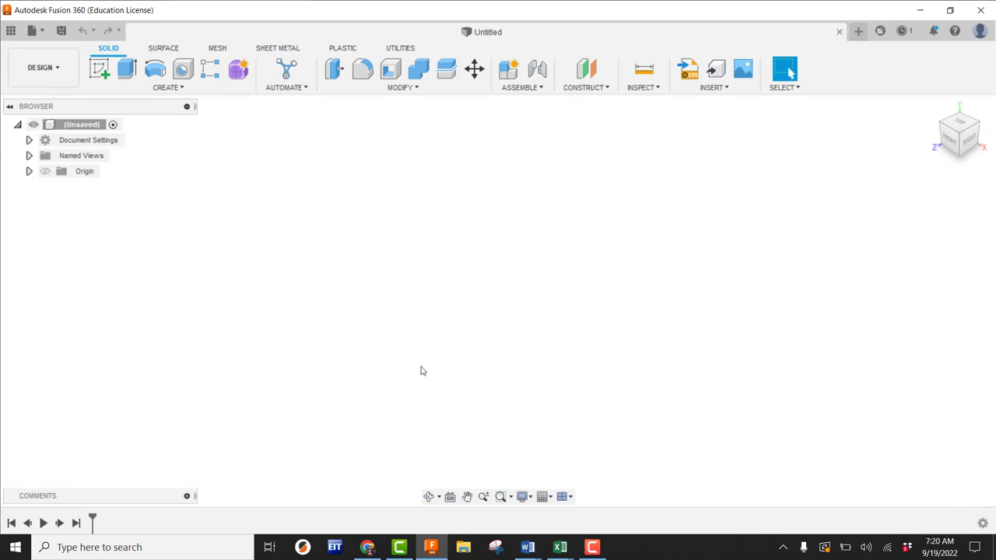
{"action": "left_click", "coordinate": [12, 30]}
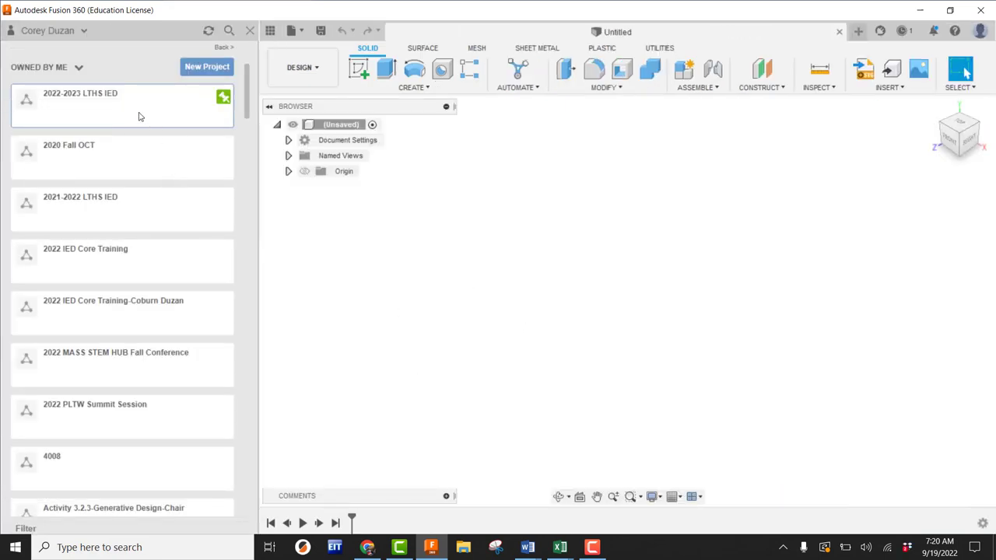
{"action": "left_click", "coordinate": [81, 97]}
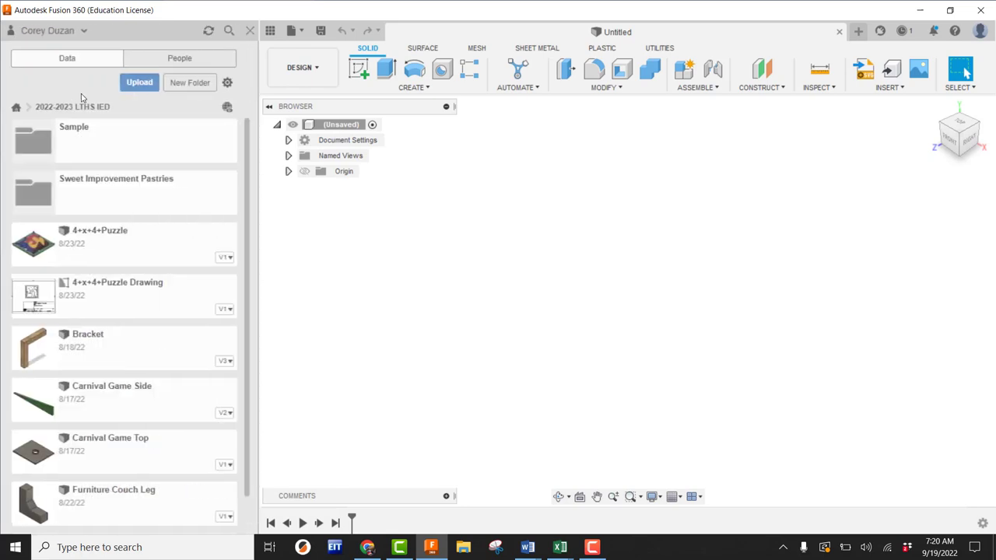
{"action": "left_click", "coordinate": [187, 83]}
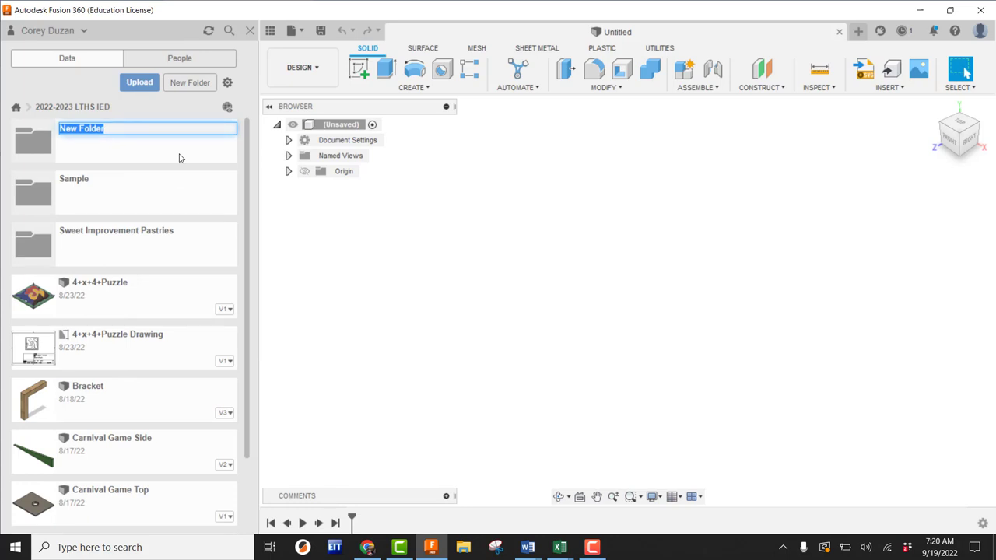
{"action": "type", "text": "CArnival "}
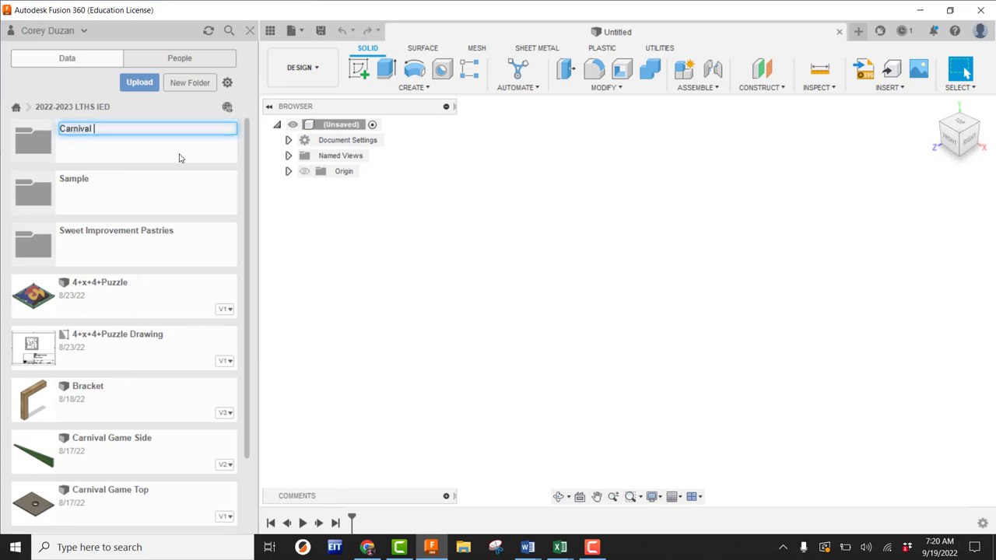
{"action": "type", "text": "Game"}
{"action": "key", "text": "Return"}
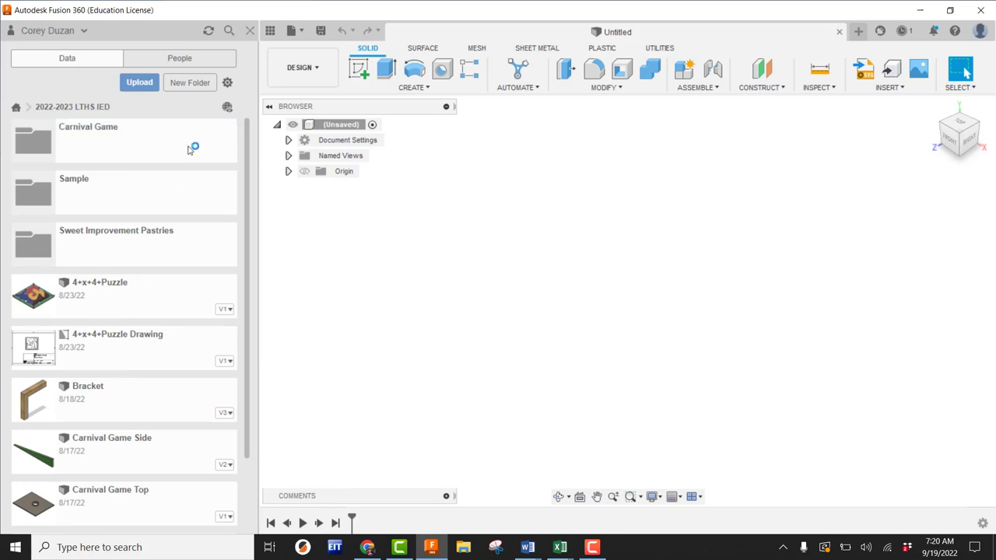
{"action": "left_click", "coordinate": [85, 134]}
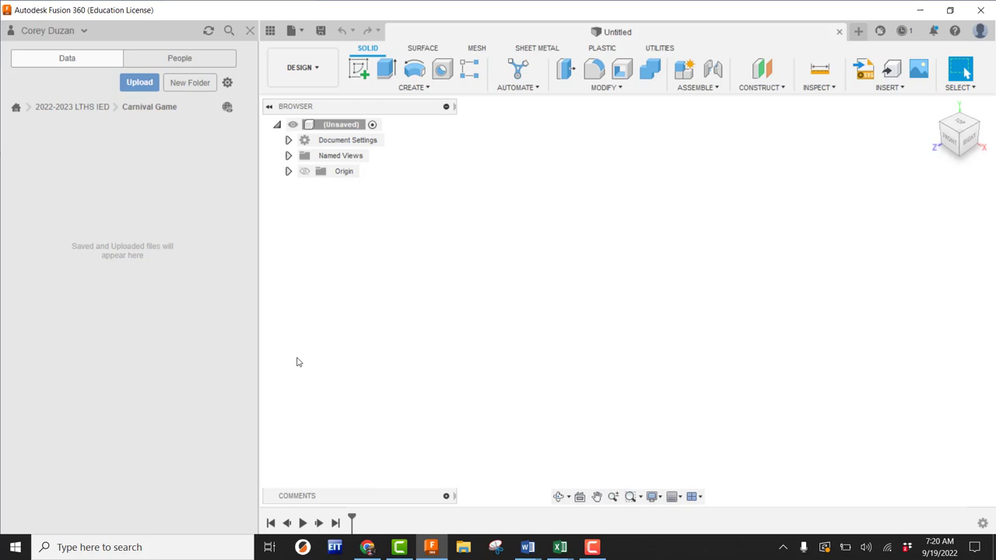
{"action": "left_click", "coordinate": [270, 30]}
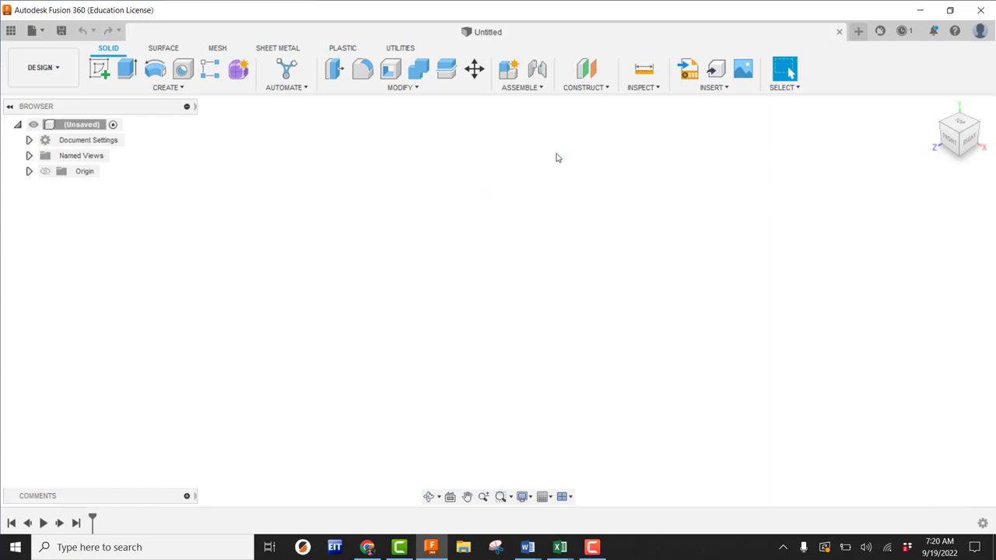
Set the default units for new designs to inches in the preferences
{"action": "left_click", "coordinate": [982, 38]}
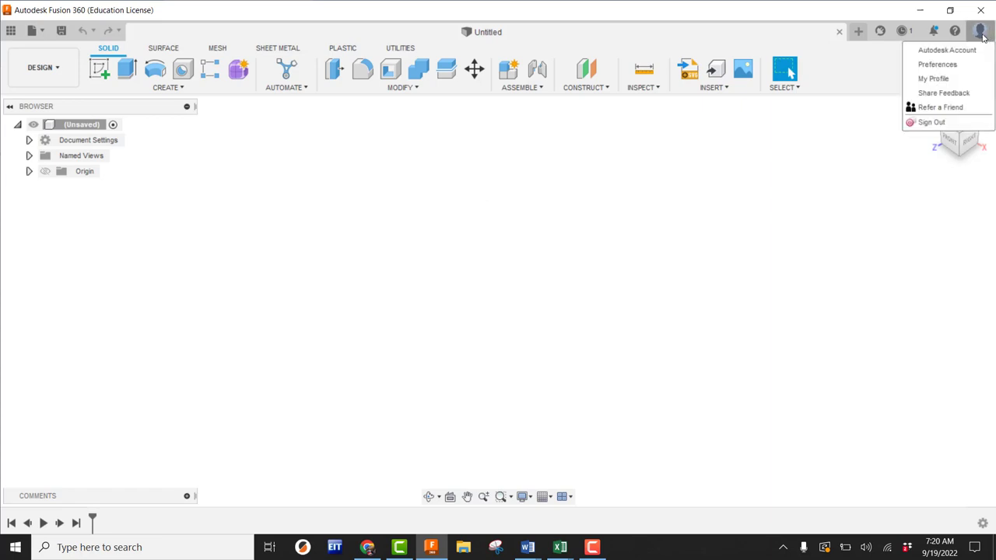
{"action": "left_click", "coordinate": [945, 65]}
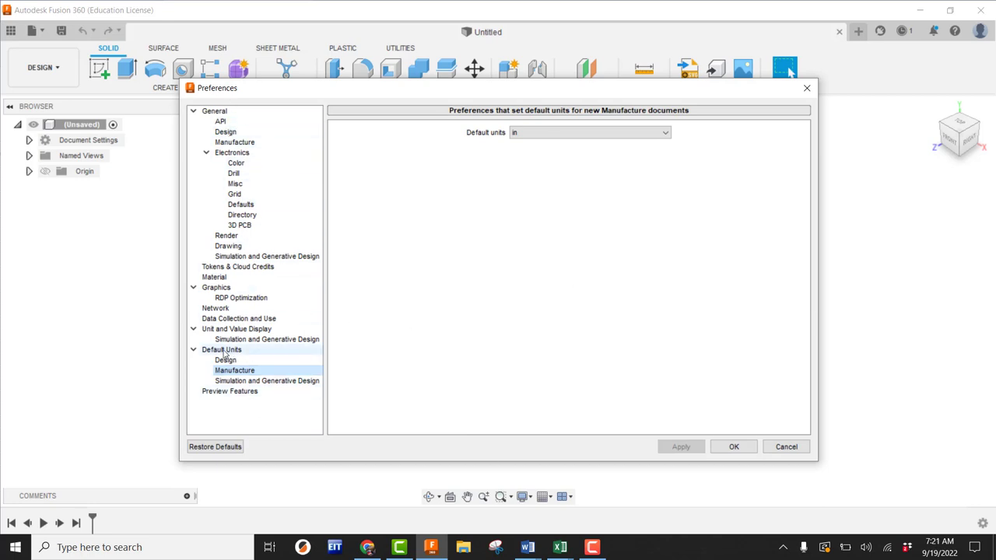
{"action": "left_click", "coordinate": [195, 352]}
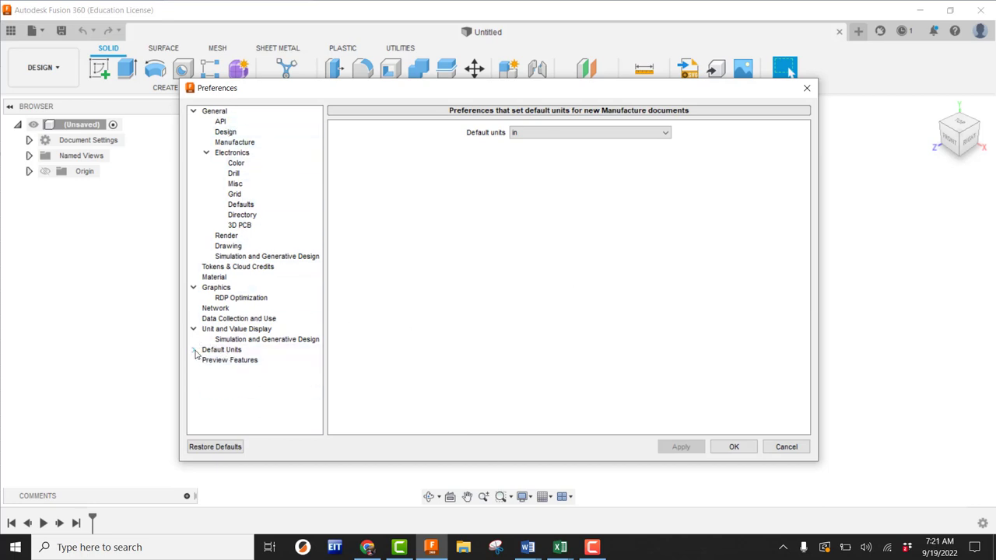
{"action": "left_click", "coordinate": [195, 351]}
{"action": "left_click", "coordinate": [225, 360]}
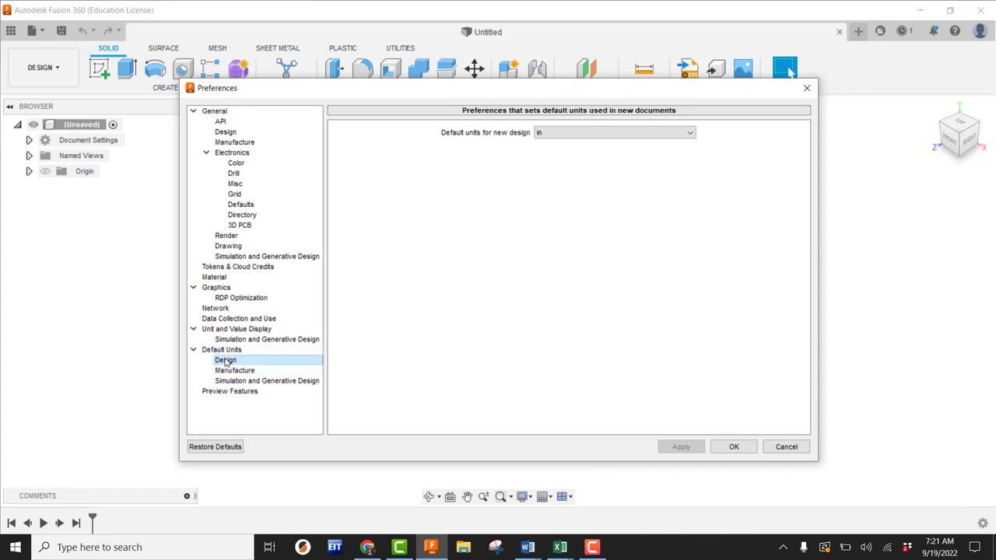
{"action": "left_click", "coordinate": [555, 133]}
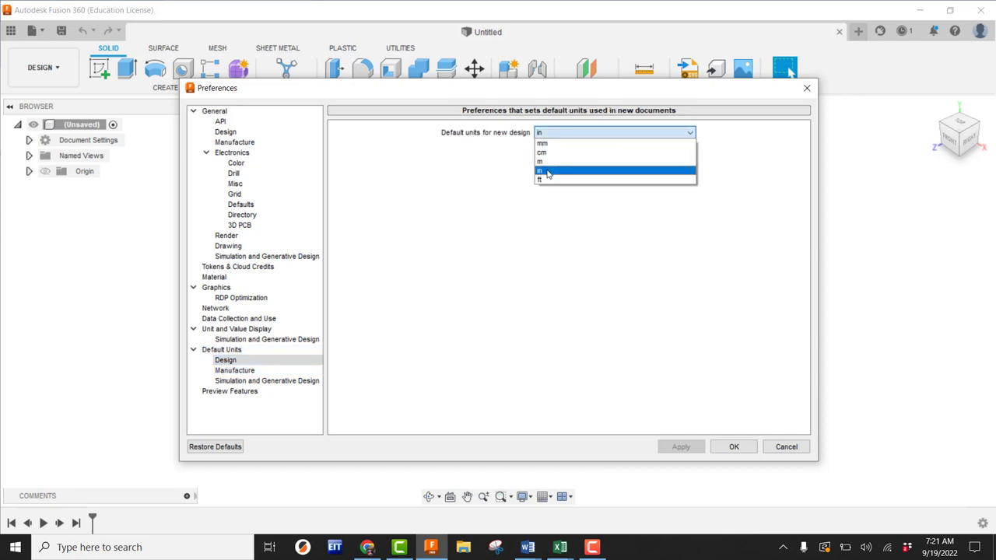
{"action": "left_click", "coordinate": [547, 170]}
Set the default units for new Manufacture documents to inches, view the simulation and generative design units, and accept the preferences
{"action": "left_click", "coordinate": [232, 371]}
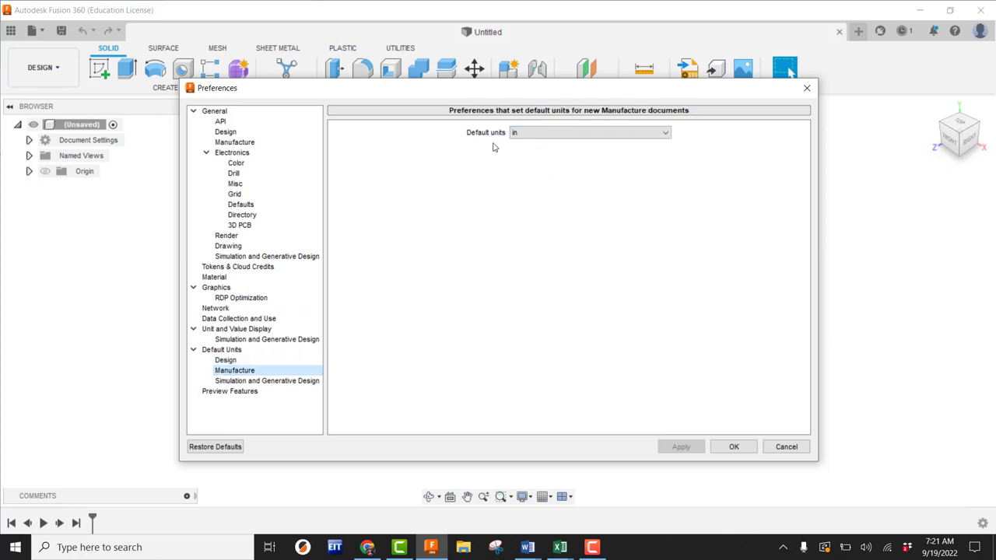
{"action": "left_click", "coordinate": [521, 137]}
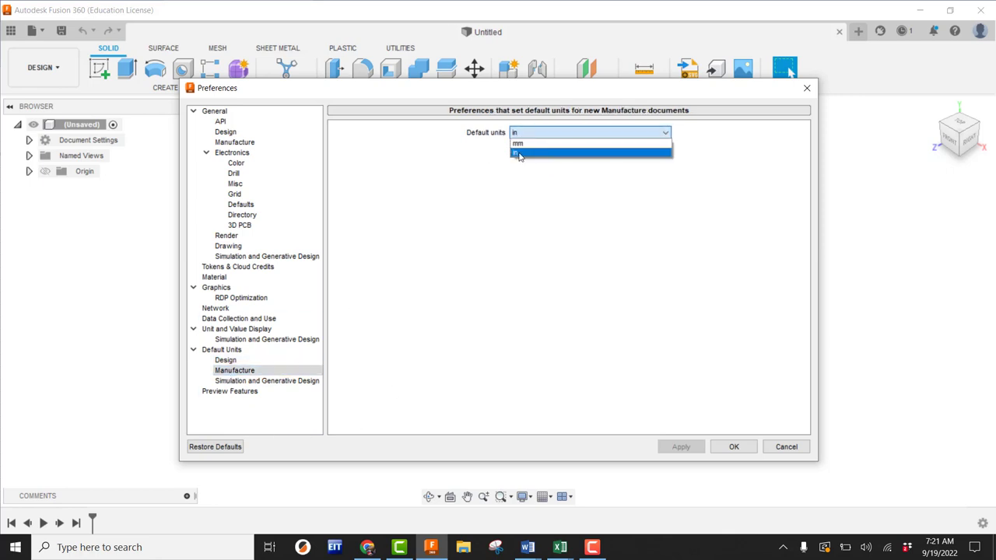
{"action": "left_click", "coordinate": [522, 155]}
{"action": "left_click", "coordinate": [241, 381]}
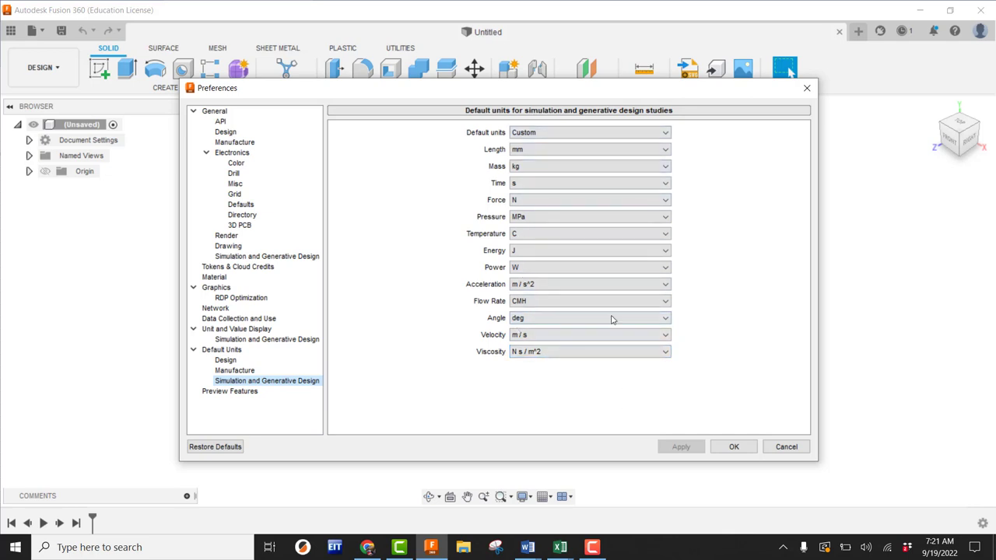
{"action": "left_click", "coordinate": [732, 448]}
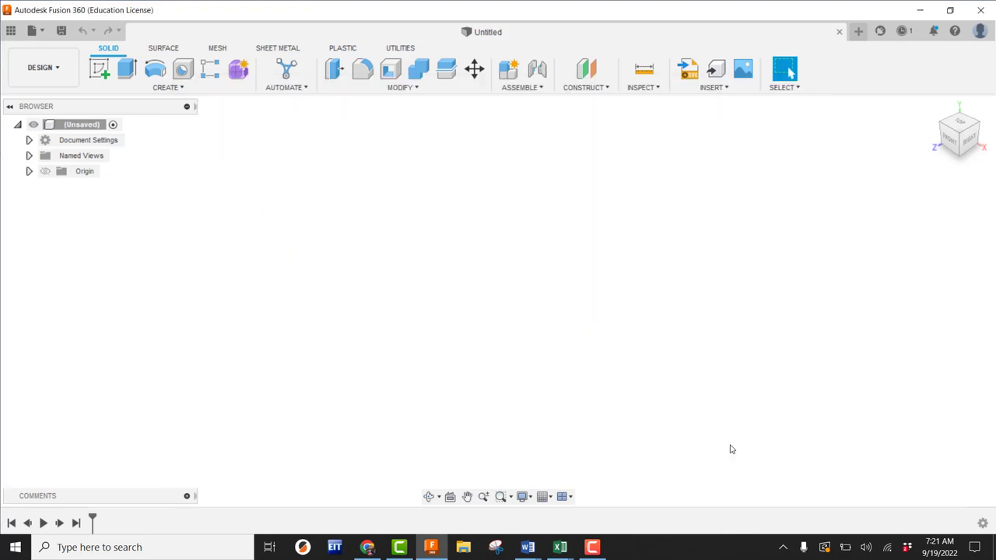
Check the active unit type in the document settings
{"action": "left_click", "coordinate": [30, 140]}
{"action": "mouse_move", "coordinate": [77, 158]}
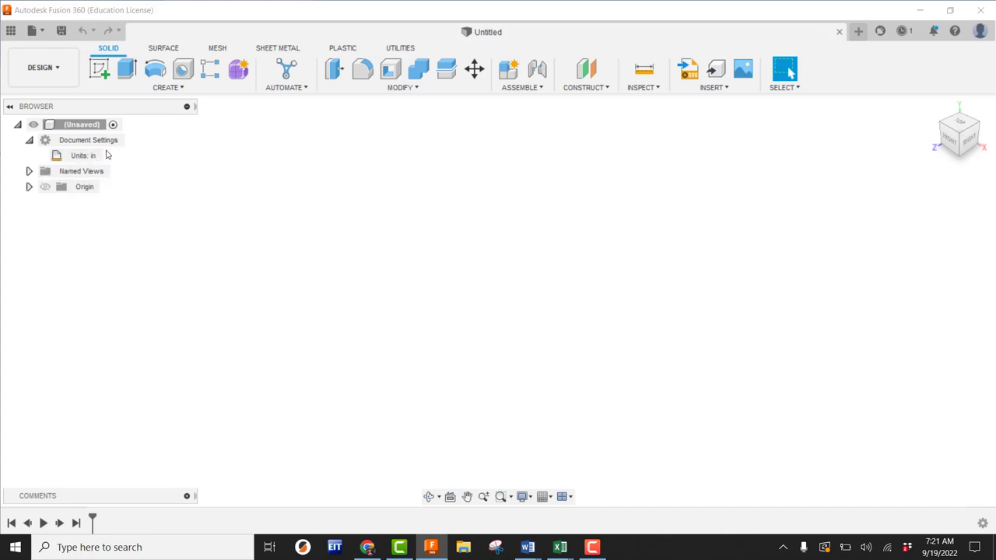
{"action": "left_click", "coordinate": [110, 155]}
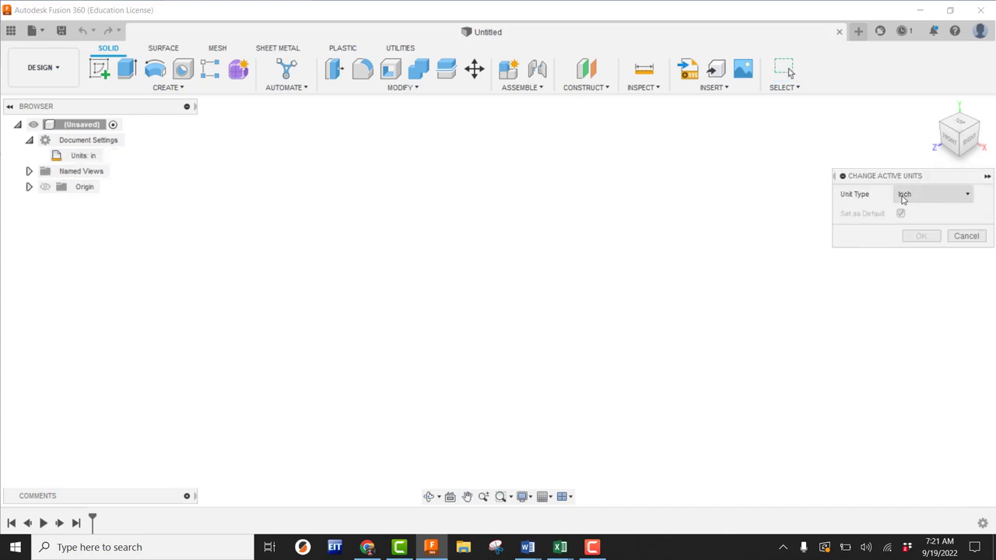
{"action": "left_click", "coordinate": [902, 199]}
{"action": "left_click", "coordinate": [903, 254]}
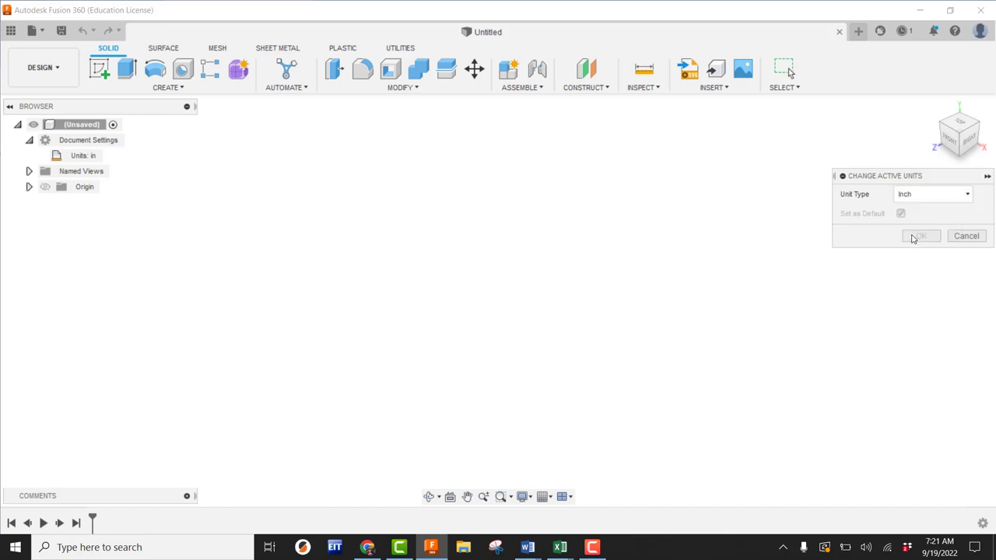
{"action": "left_click", "coordinate": [964, 236]}
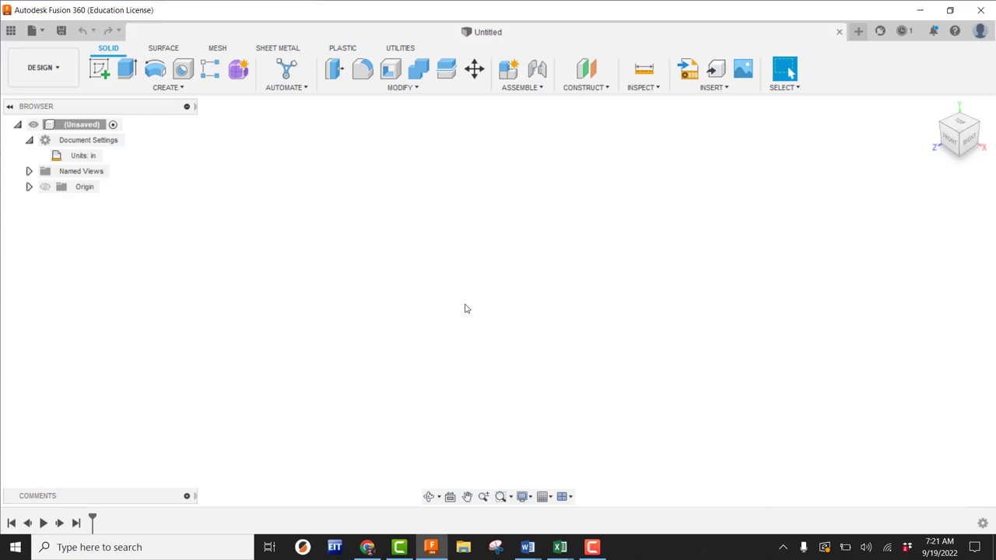
Save the design as Carnival Game Base in the Carnival Game folder of the 2022-2023 LTHS IED project
{"action": "left_click", "coordinate": [61, 31]}
{"action": "type", "text": "Carnival"}
{"action": "key", "text": "BackSpace"}
{"action": "key", "text": "BackSpace"}
{"action": "key", "text": "BackSpace"}
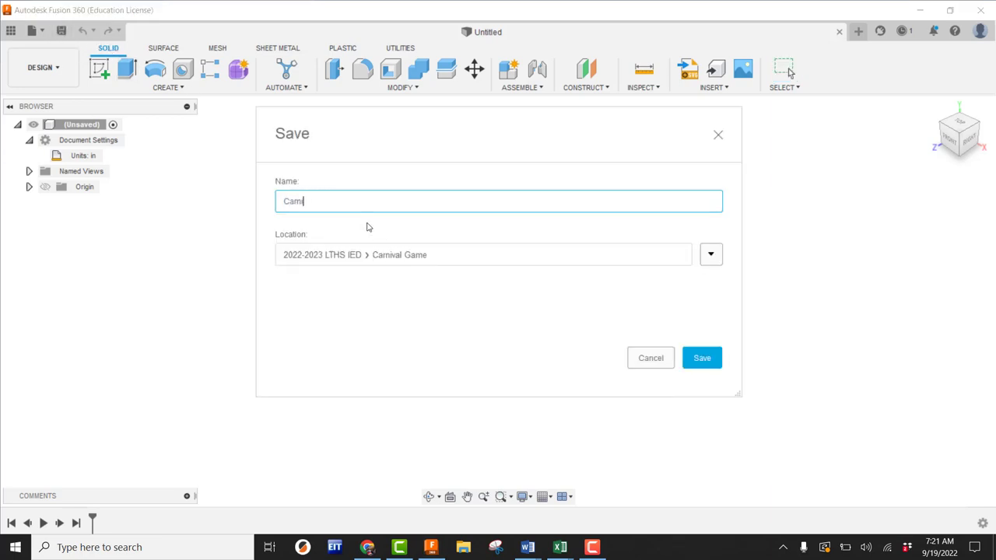
{"action": "type", "text": "val Game Base"}
{"action": "key", "text": "Return"}
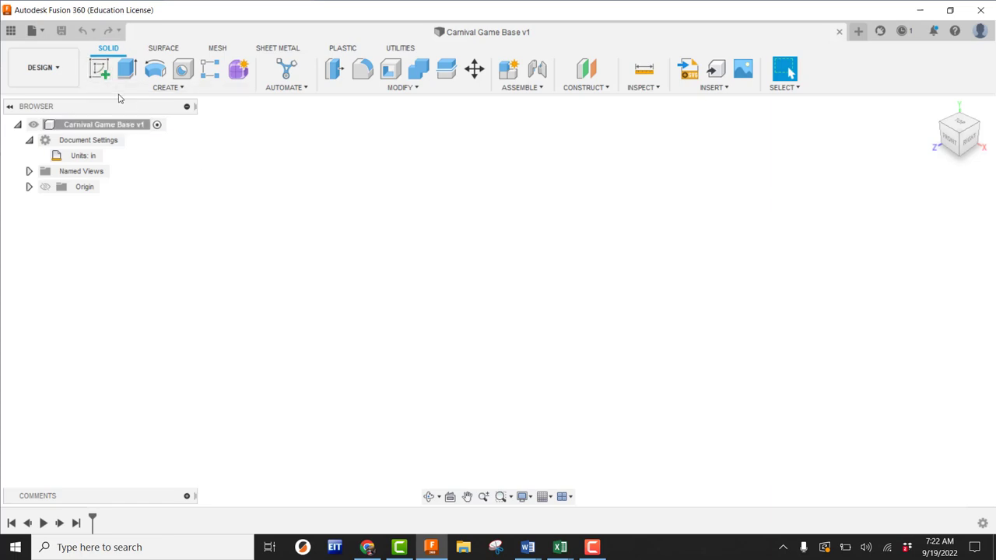
Start a sketch on the horizontal origin plane and place the center point of a center rectangle on the origin
{"action": "left_click", "coordinate": [106, 75]}
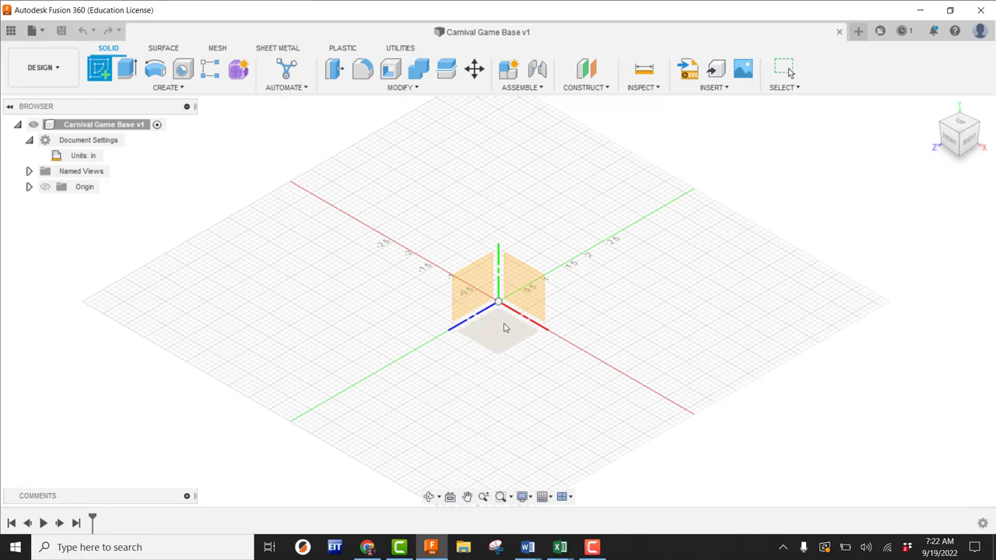
{"action": "left_click", "coordinate": [507, 328]}
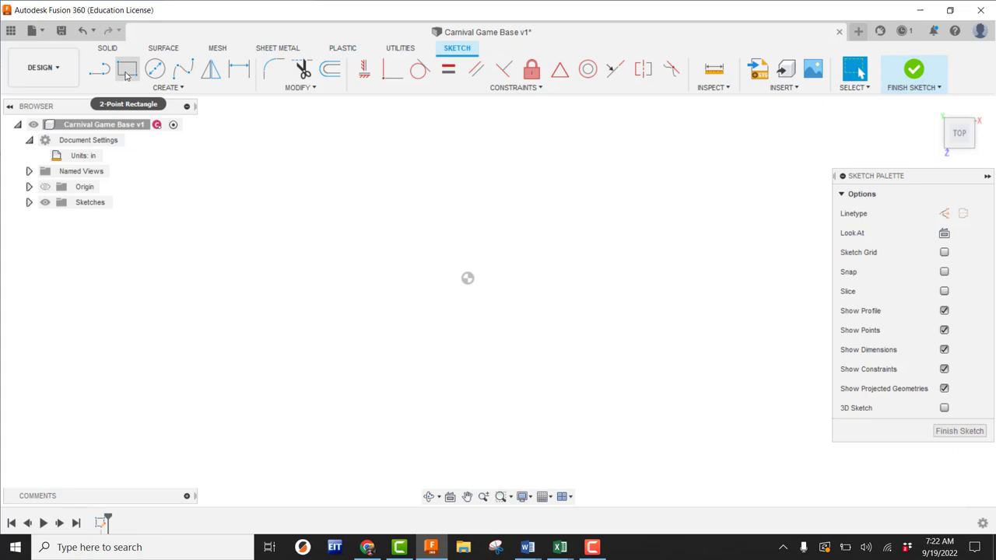
{"action": "left_click", "coordinate": [169, 91]}
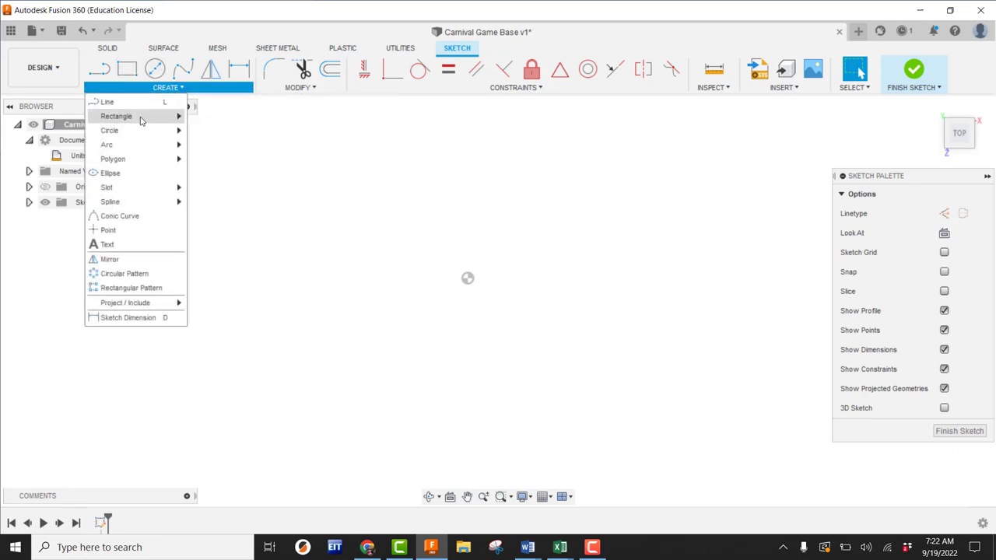
{"action": "mouse_move", "coordinate": [141, 120]}
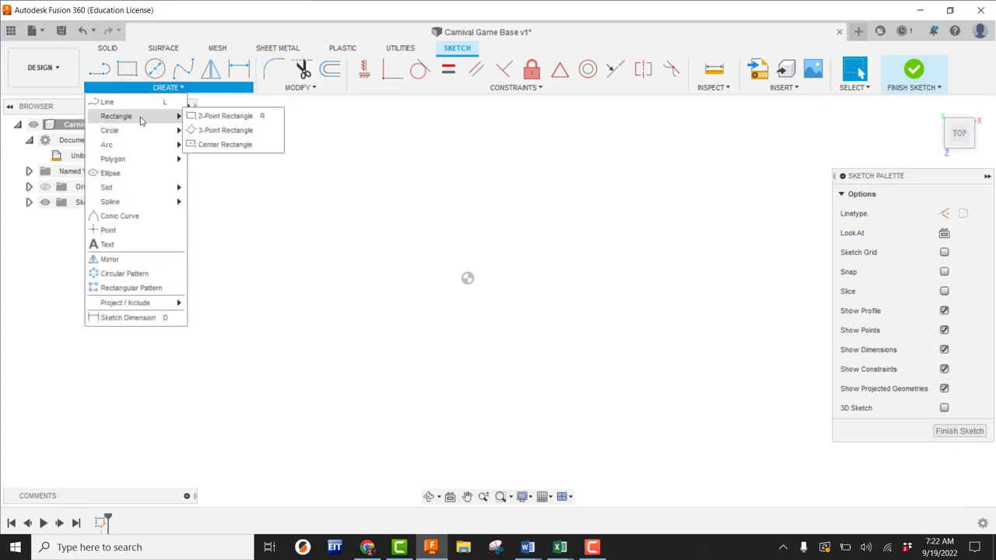
{"action": "left_click", "coordinate": [208, 146]}
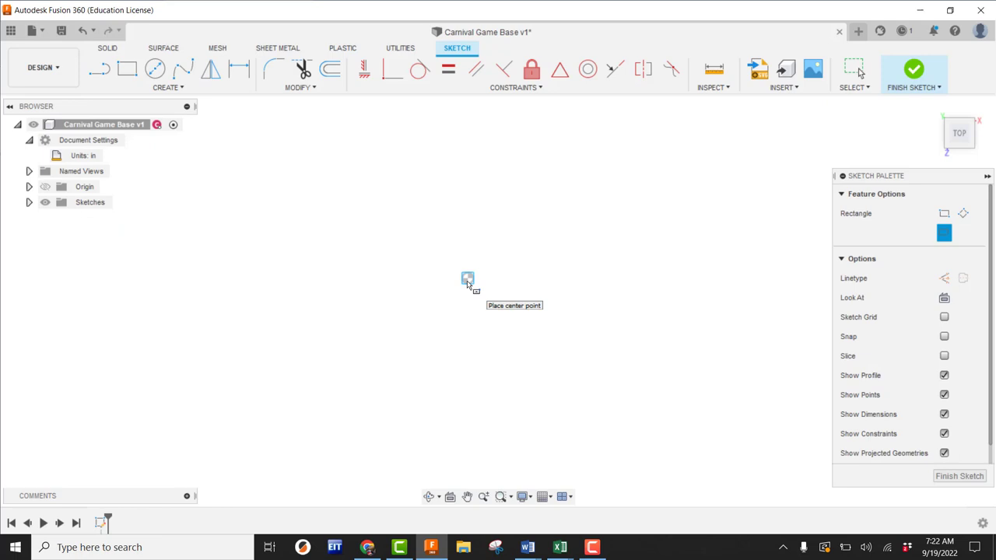
{"action": "left_click", "coordinate": [467, 283]}
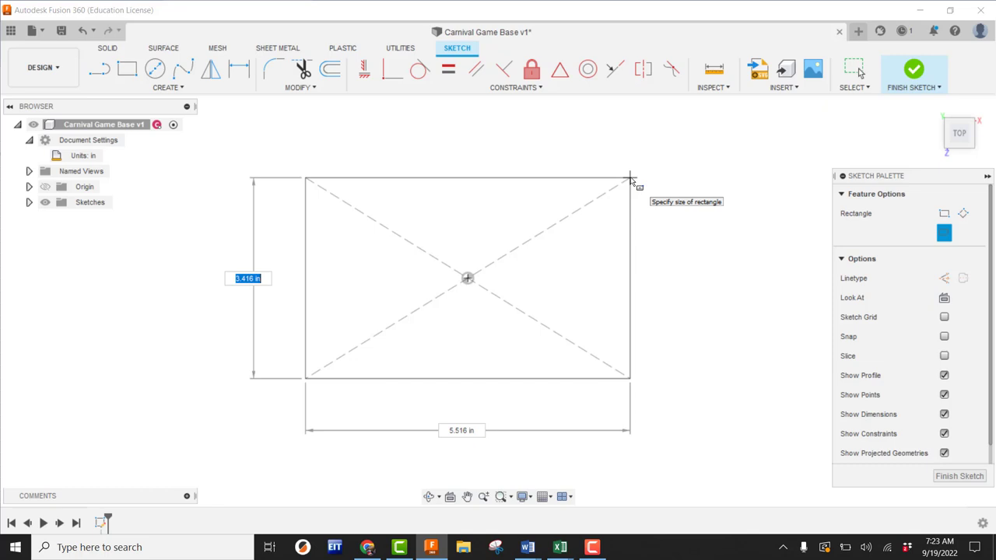
Size the center rectangle to 21.75 in high and 31 in wide
{"action": "type", "text": "1"}
{"action": "key", "text": "Tab"}
{"action": "type", "text": "21.75"}
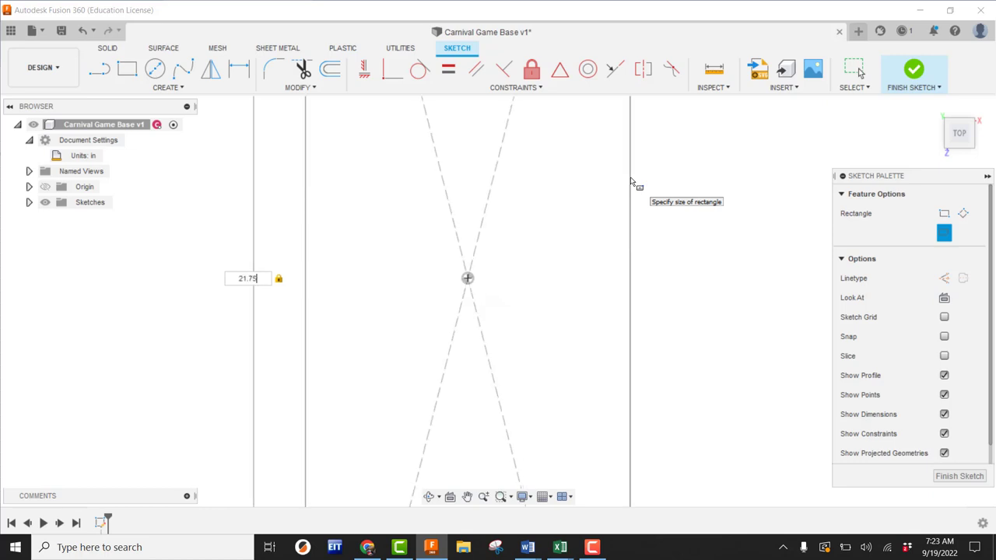
{"action": "key", "text": "Tab"}
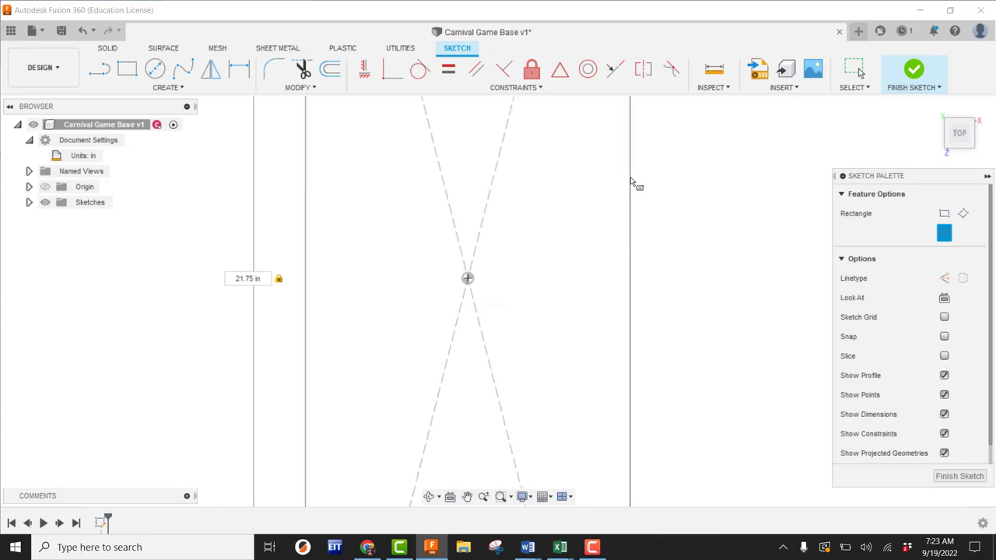
{"action": "scroll", "coordinate": [593, 256], "scroll_direction": "down", "scroll_amount": 6}
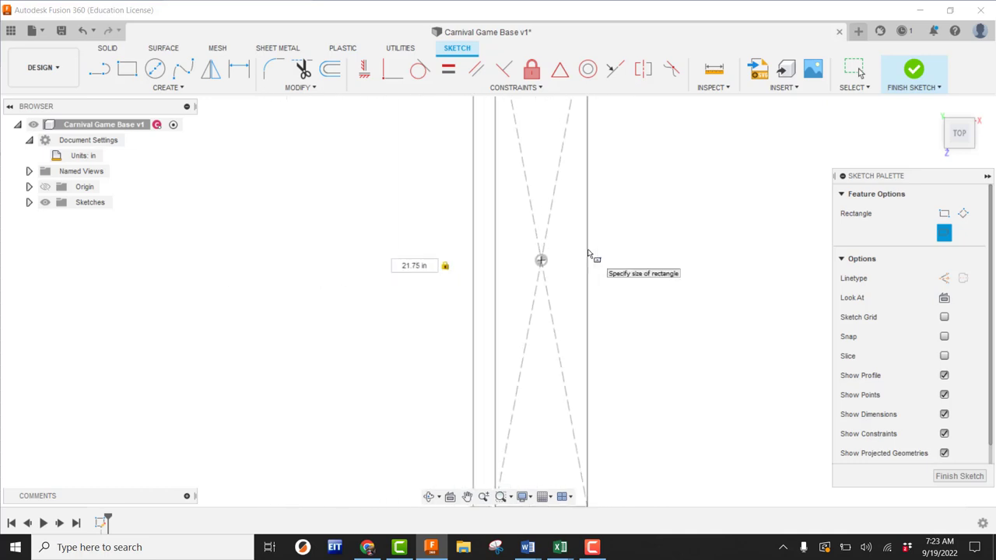
{"action": "scroll", "coordinate": [593, 255], "scroll_direction": "down", "scroll_amount": 1}
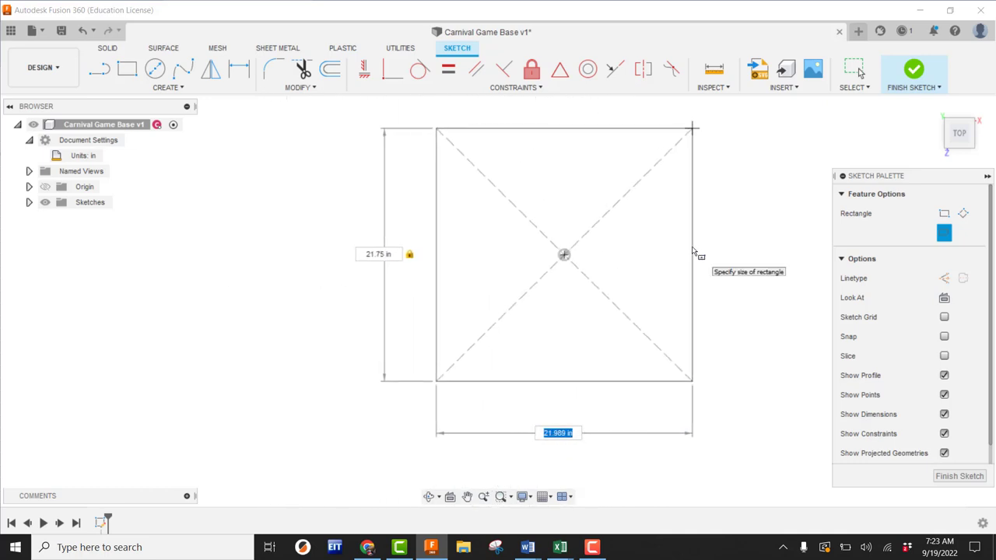
{"action": "type", "text": "31"}
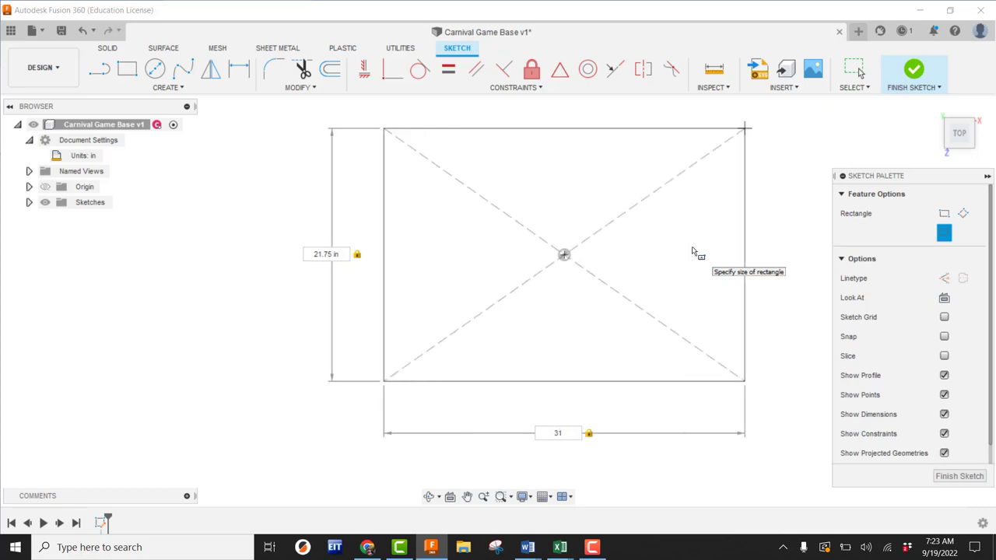
{"action": "key", "text": "Return"}
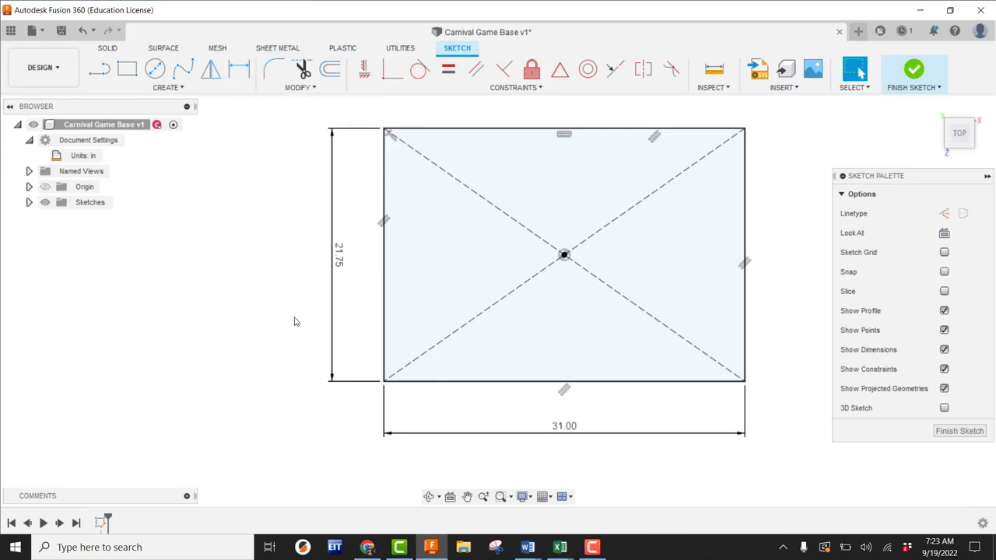
Change the rectangle's height dimension to 21 in and set it back to 21.75 in
{"action": "double_click", "coordinate": [339, 250]}
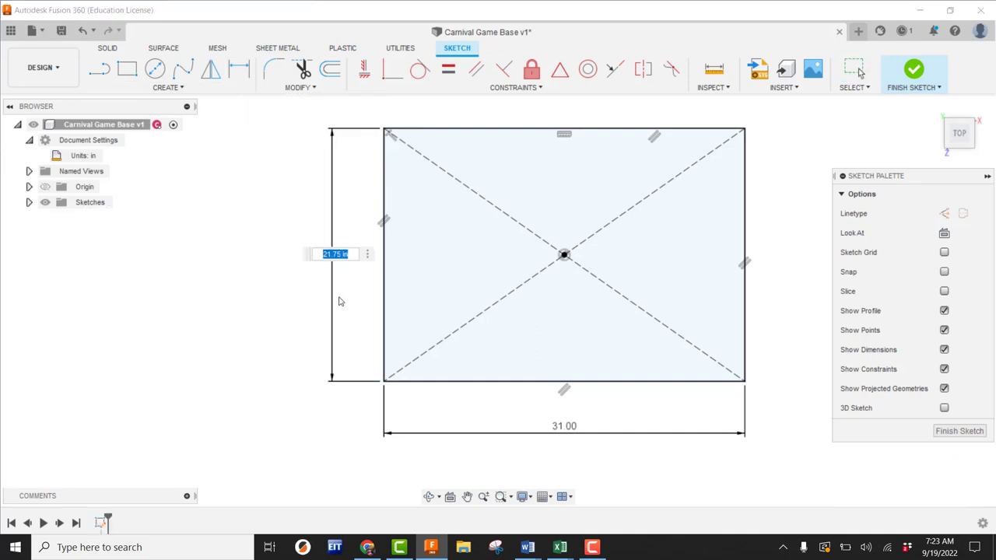
{"action": "type", "text": "21"}
{"action": "key", "text": "Return"}
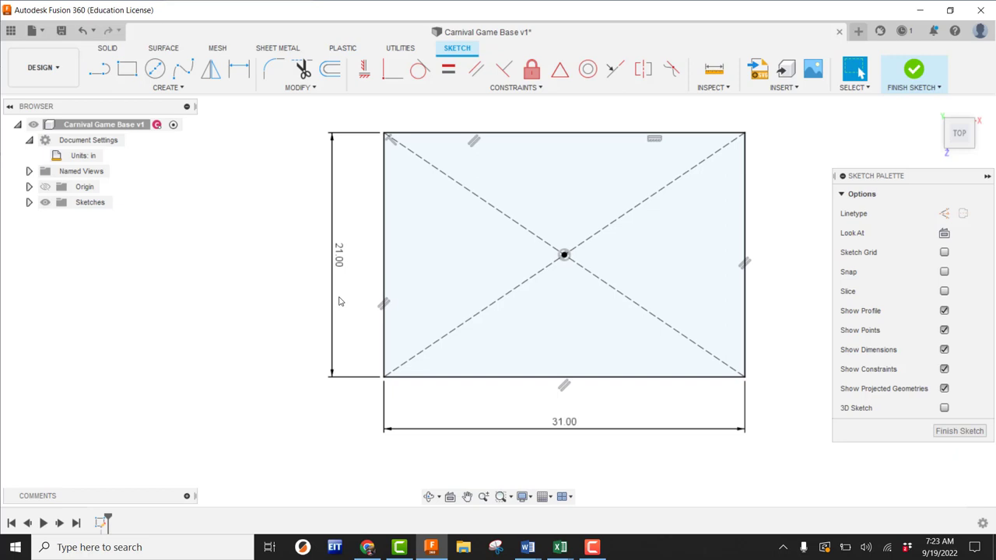
{"action": "double_click", "coordinate": [341, 254]}
{"action": "type", "text": "21.75"}
{"action": "key", "text": "Return"}
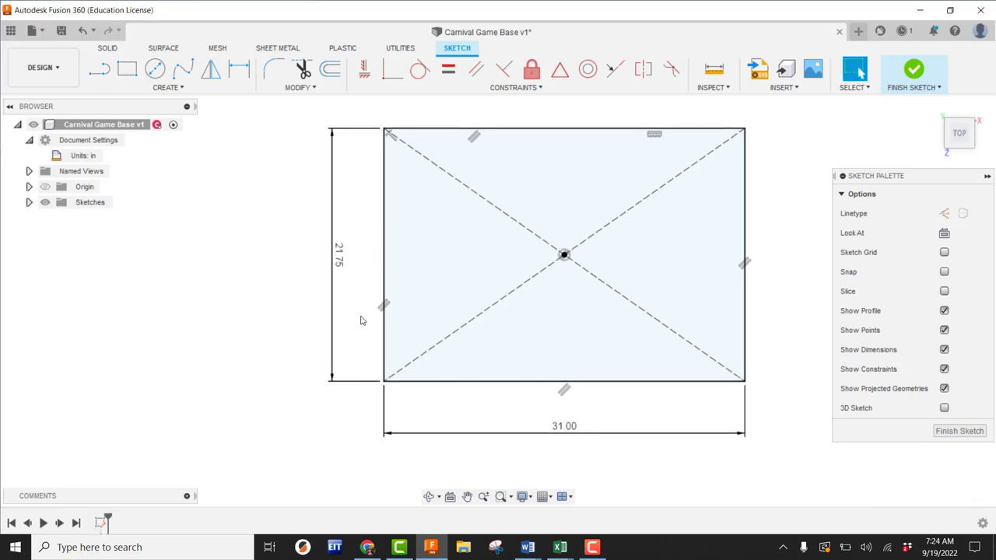
Change the rectangle's width dimension to 42 in and set it back to 31 in
{"action": "double_click", "coordinate": [571, 432]}
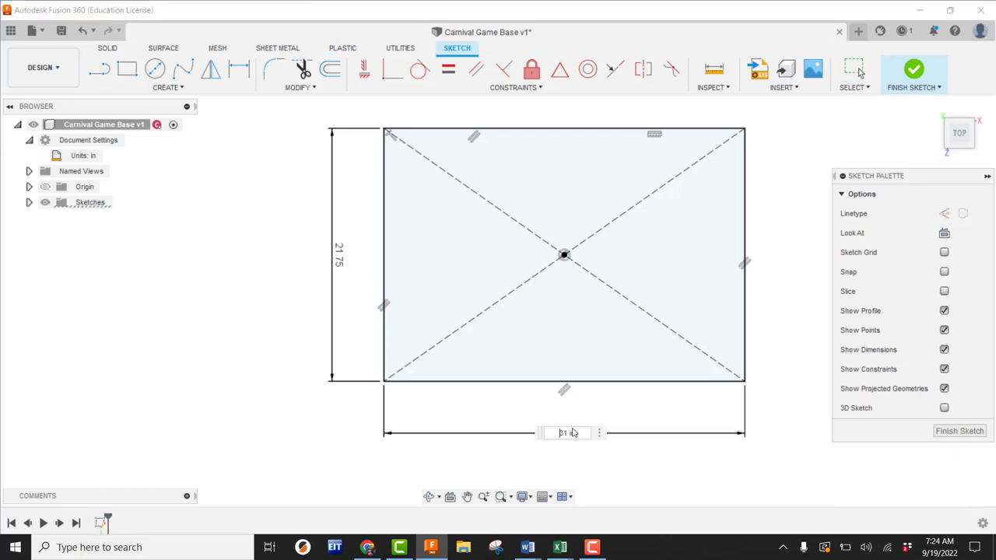
{"action": "type", "text": "42"}
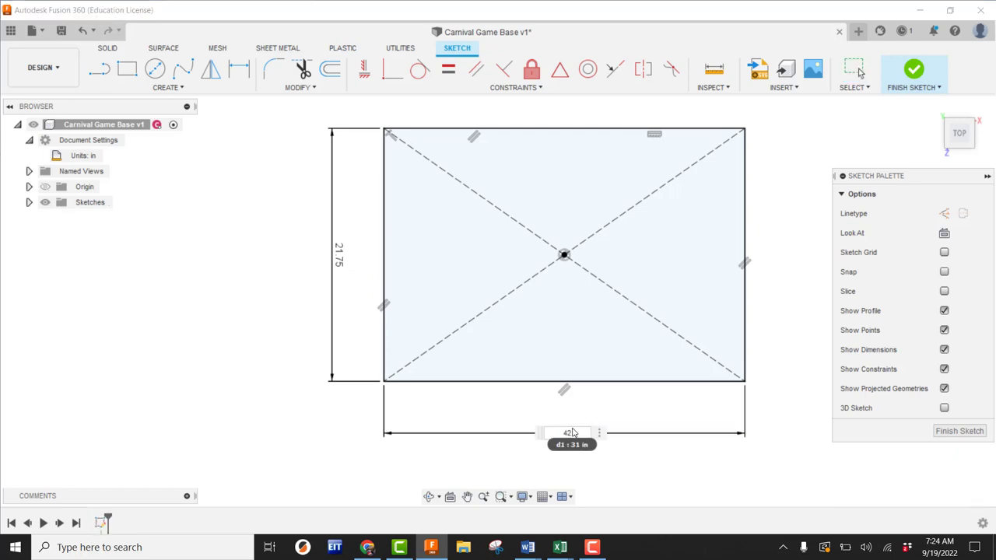
{"action": "key", "text": "Return"}
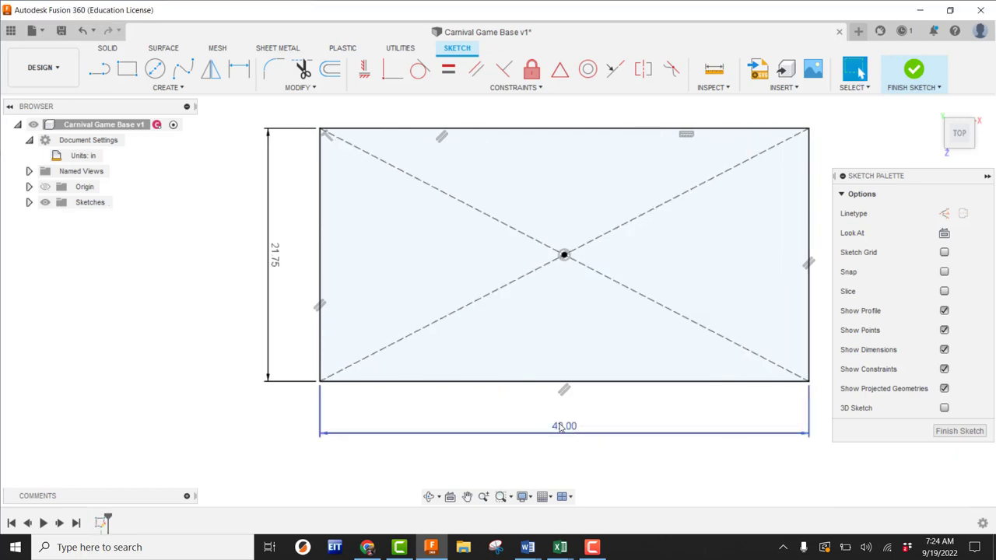
{"action": "double_click", "coordinate": [560, 427]}
{"action": "type", "text": "31"}
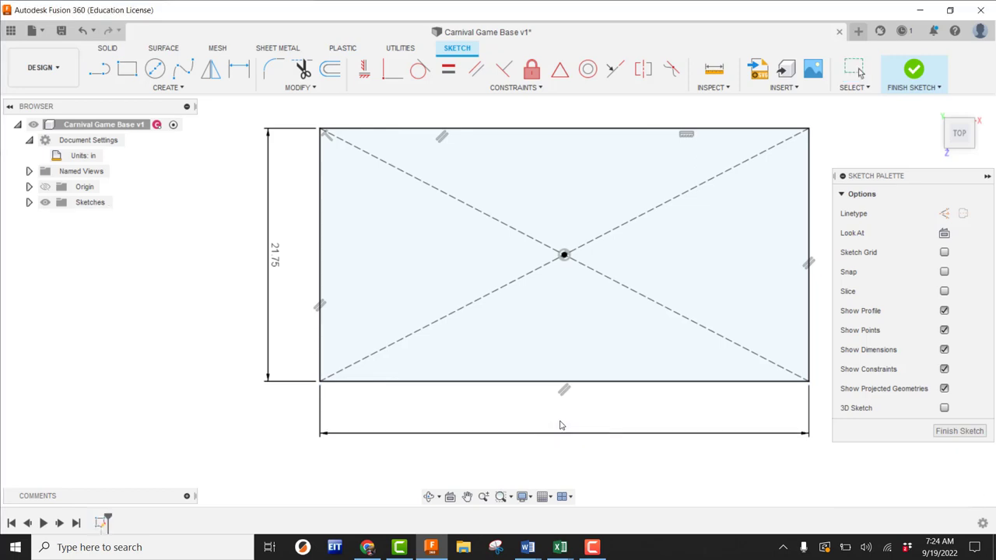
{"action": "key", "text": "Return"}
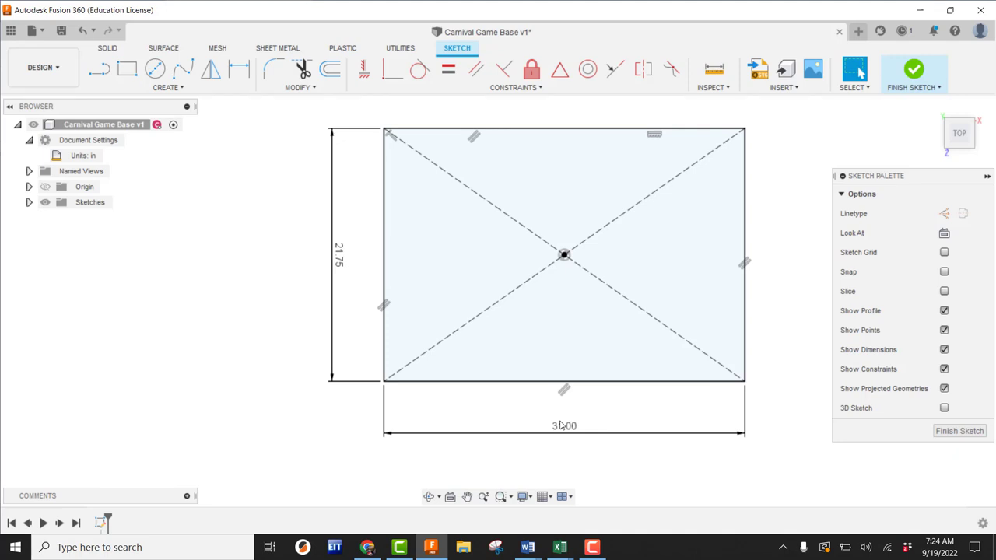
Clear the profile selection, finish the rectangle sketch and return to the home view
{"action": "left_click", "coordinate": [623, 297]}
{"action": "key", "text": "Escape"}
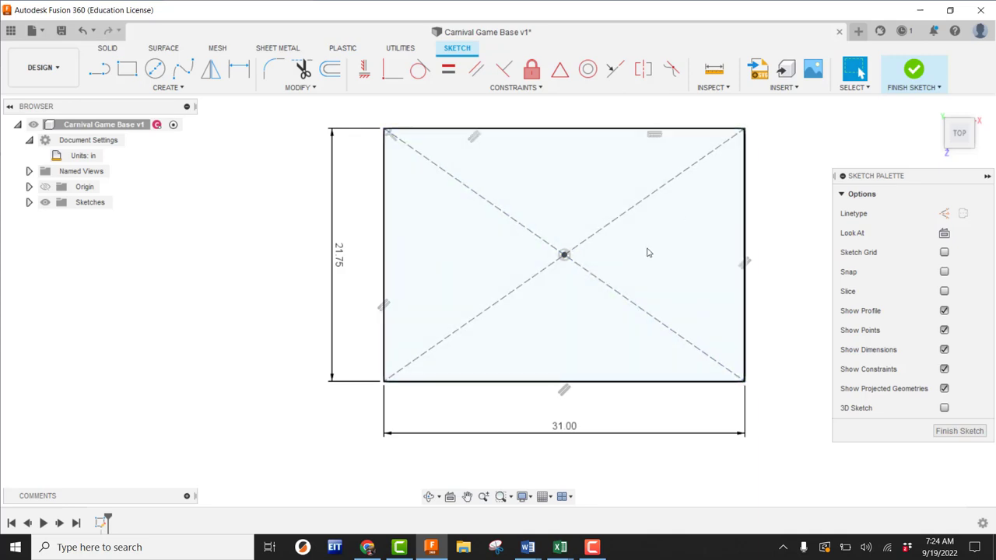
{"action": "left_click", "coordinate": [913, 72]}
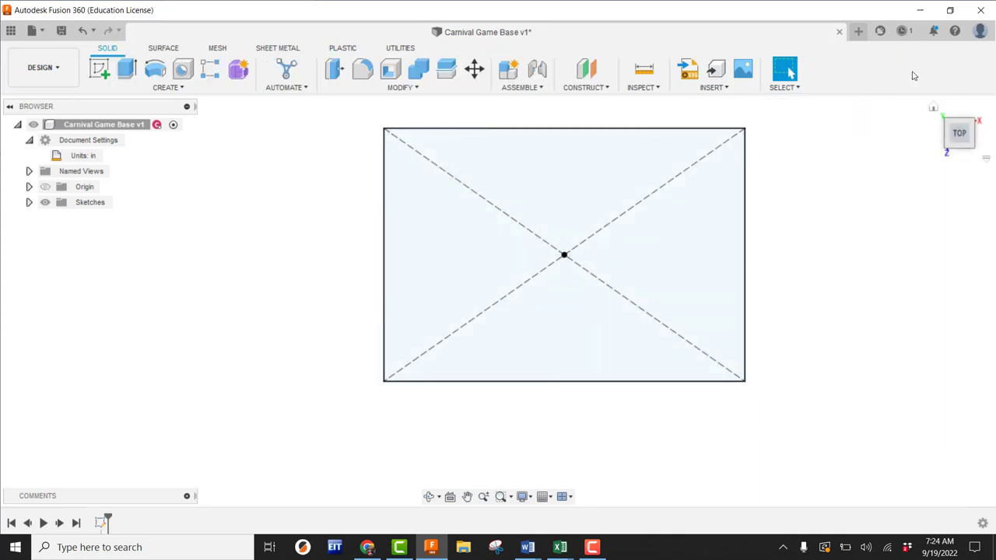
{"action": "left_click", "coordinate": [933, 110]}
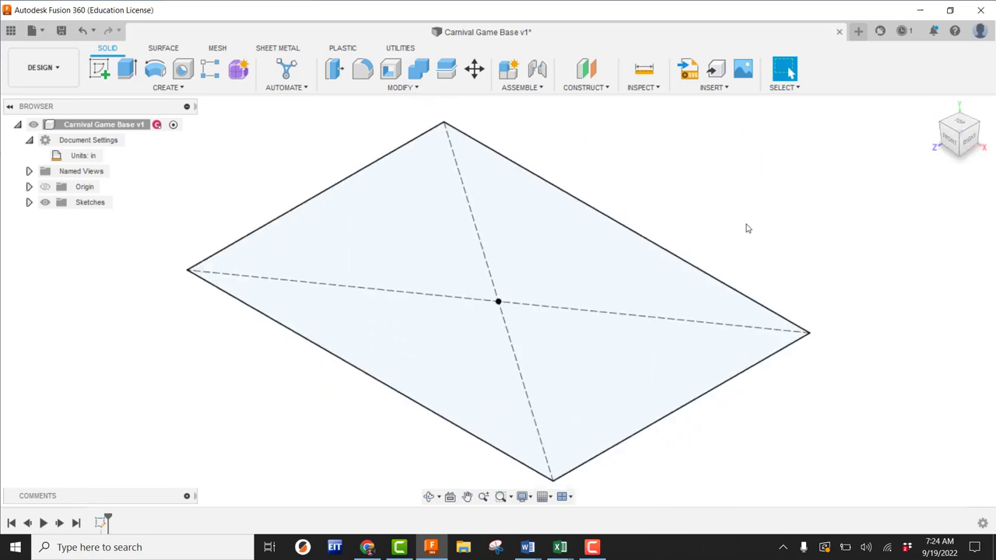
{"action": "left_click_drag", "start_coordinate": [712, 238], "coordinate": [694, 242]}
{"action": "key", "text": "Escape"}
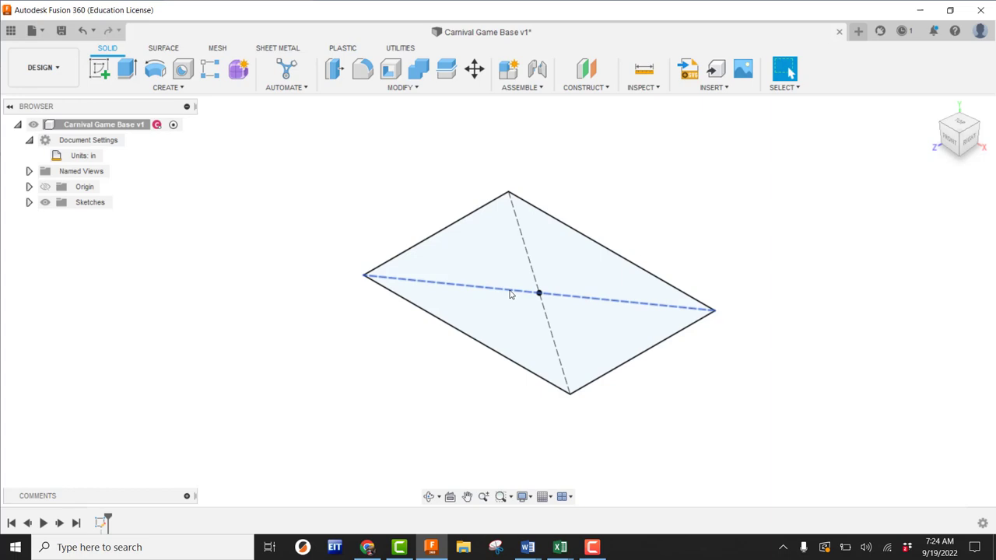
Examine the rectangle sketch by zooming in and out, fitting it to the view and panning across it
{"action": "scroll", "coordinate": [511, 194], "scroll_direction": "up", "scroll_amount": 5}
{"action": "scroll", "coordinate": [511, 191], "scroll_direction": "down", "scroll_amount": 4}
{"action": "scroll", "coordinate": [345, 288], "scroll_direction": "up", "scroll_amount": 5}
{"action": "scroll", "coordinate": [345, 289], "scroll_direction": "down", "scroll_amount": 6}
{"action": "scroll", "coordinate": [566, 412], "scroll_direction": "up", "scroll_amount": 5}
{"action": "scroll", "coordinate": [569, 412], "scroll_direction": "down", "scroll_amount": 5}
{"action": "scroll", "coordinate": [701, 319], "scroll_direction": "up", "scroll_amount": 5}
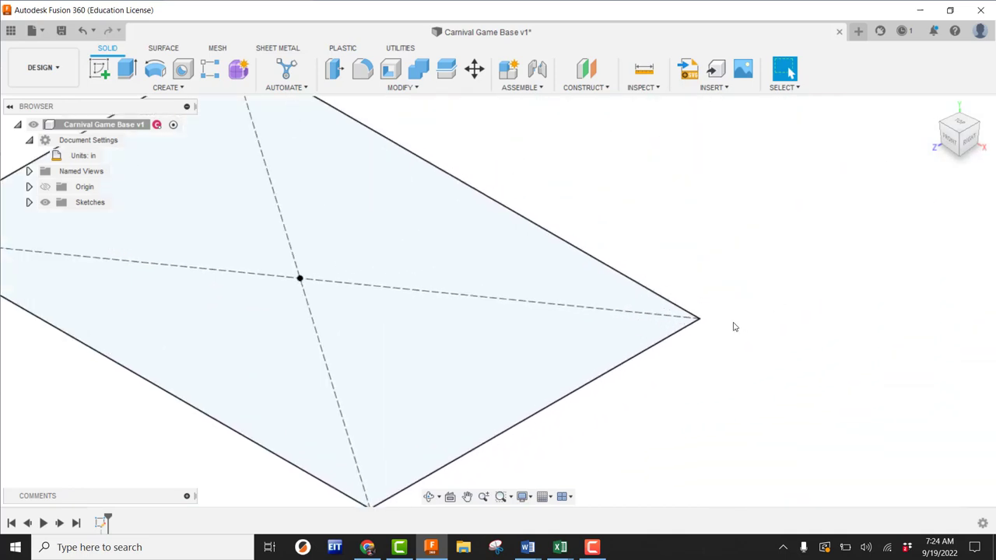
{"action": "scroll", "coordinate": [700, 322], "scroll_direction": "down", "scroll_amount": 6}
{"action": "scroll", "coordinate": [699, 324], "scroll_direction": "down", "scroll_amount": 6}
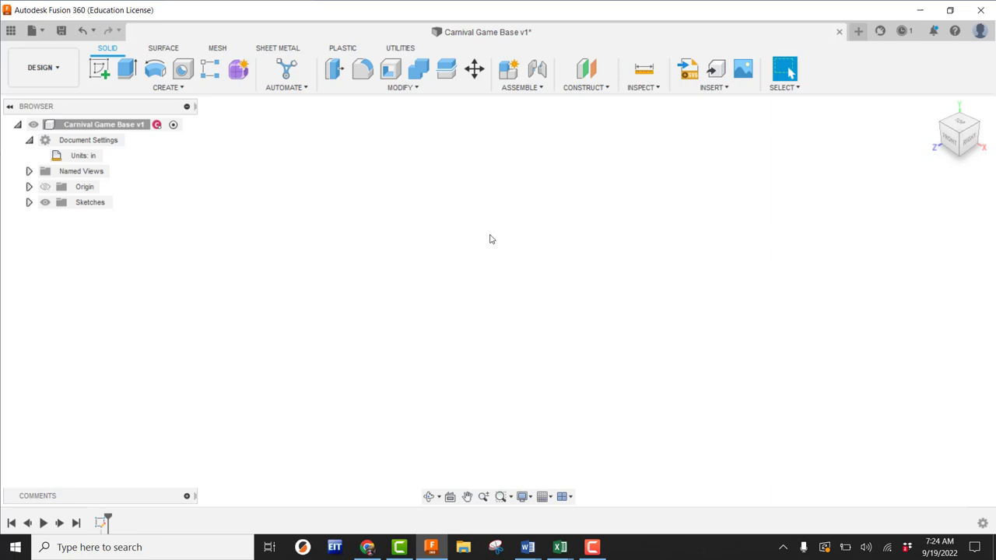
{"action": "key", "text": "F6"}
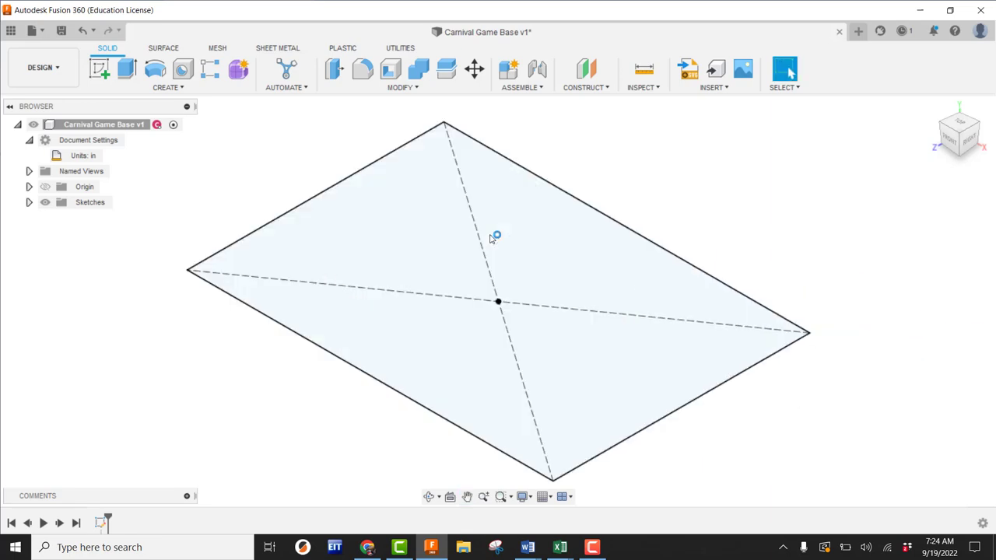
{"action": "scroll", "coordinate": [513, 264], "scroll_direction": "down", "scroll_amount": 2}
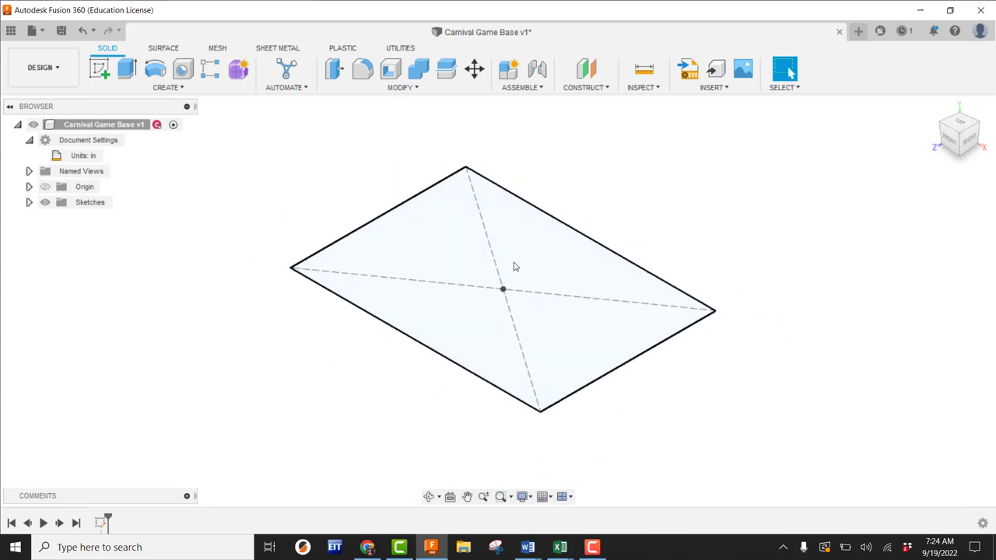
{"action": "middle_click_drag", "start_coordinate": [551, 309], "coordinate": [718, 291]}
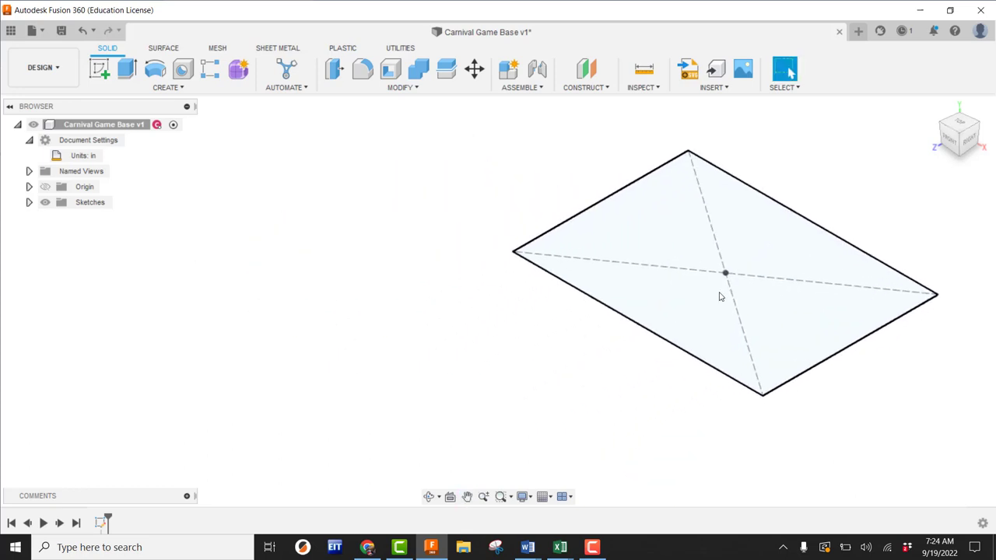
{"action": "mouse_move", "coordinate": [754, 265]}
{"action": "middle_mouse_down"}
{"action": "mouse_move", "coordinate": [751, 256]}
{"action": "mouse_move", "coordinate": [238, 238]}
{"action": "mouse_move", "coordinate": [240, 287]}
{"action": "mouse_move", "coordinate": [406, 294]}
{"action": "mouse_move", "coordinate": [862, 238]}
{"action": "mouse_move", "coordinate": [524, 296]}
{"action": "mouse_move", "coordinate": [522, 258]}
{"action": "middle_mouse_up"}
{"action": "middle_click_drag", "start_coordinate": [596, 265], "coordinate": [644, 278]}
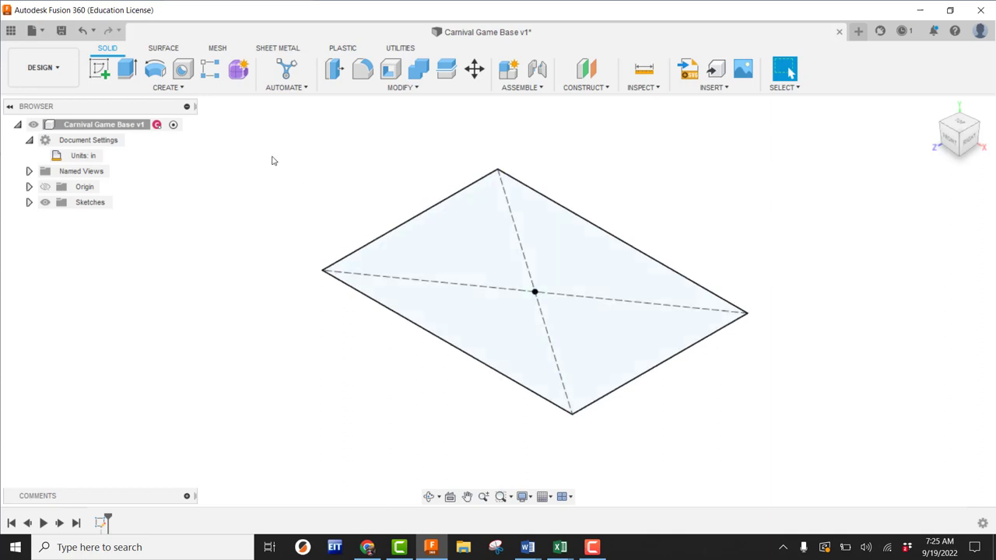
Extrude the rectangle profile 0.75 in upward on one side as a new body
{"action": "left_click", "coordinate": [126, 70]}
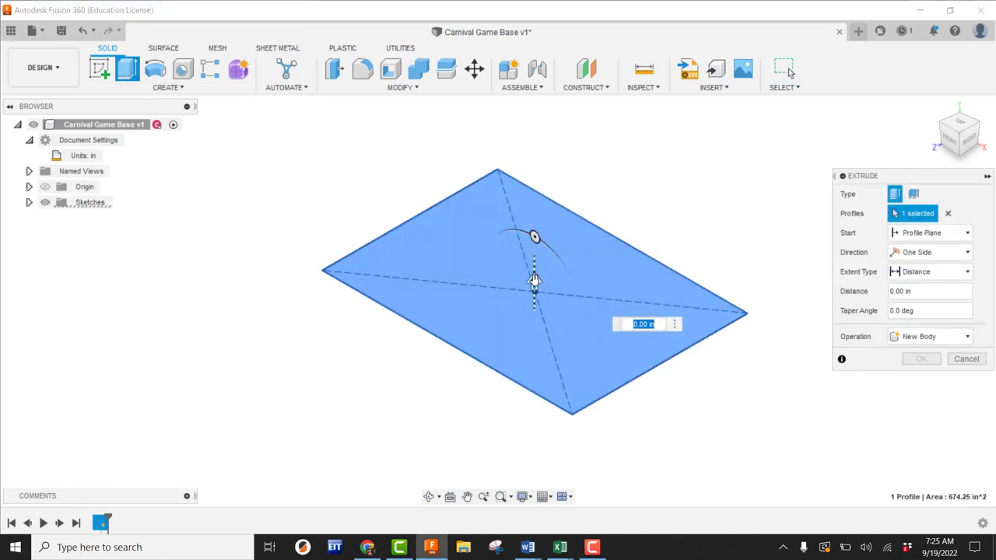
{"action": "left_click_drag", "start_coordinate": [534, 282], "coordinate": [534, 231]}
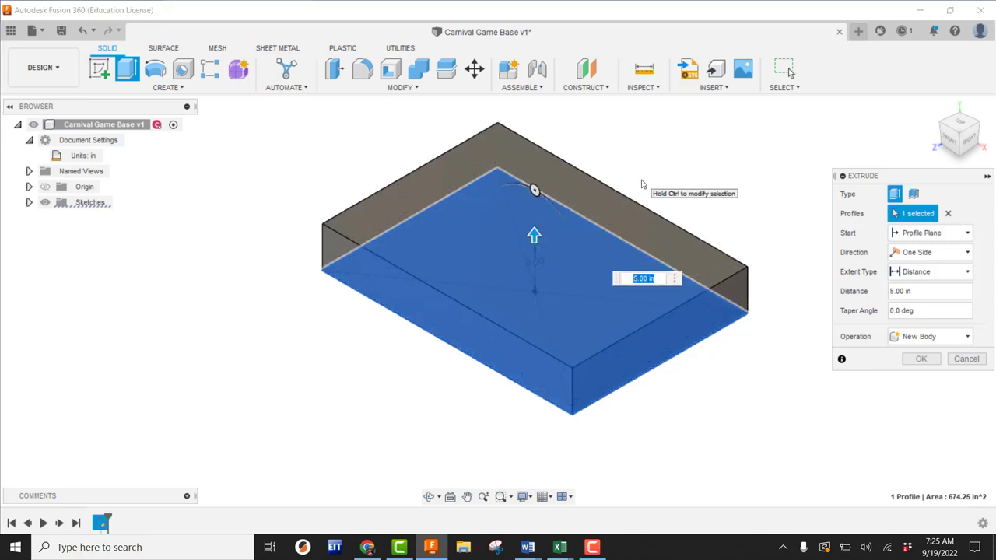
{"action": "type", "text": ".75"}
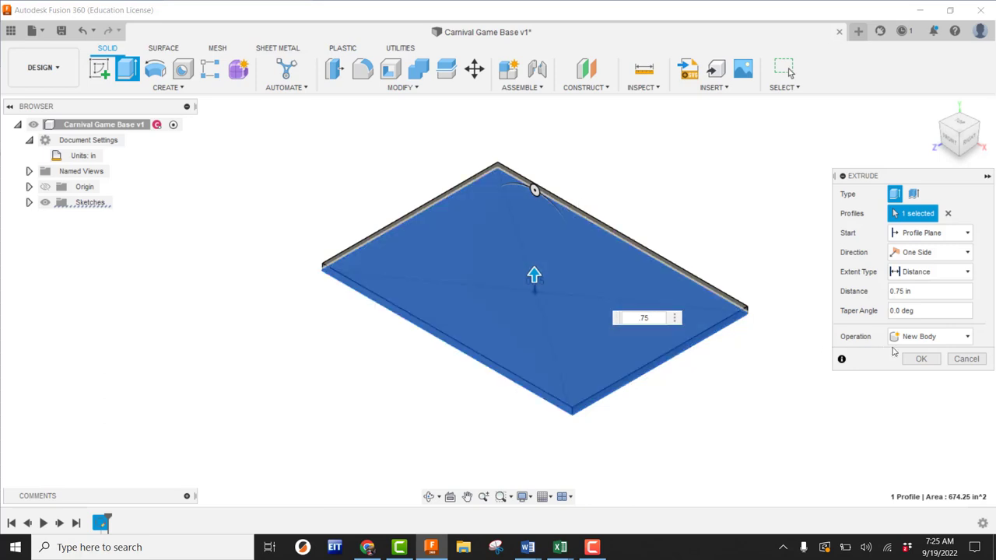
{"action": "left_click", "coordinate": [921, 359]}
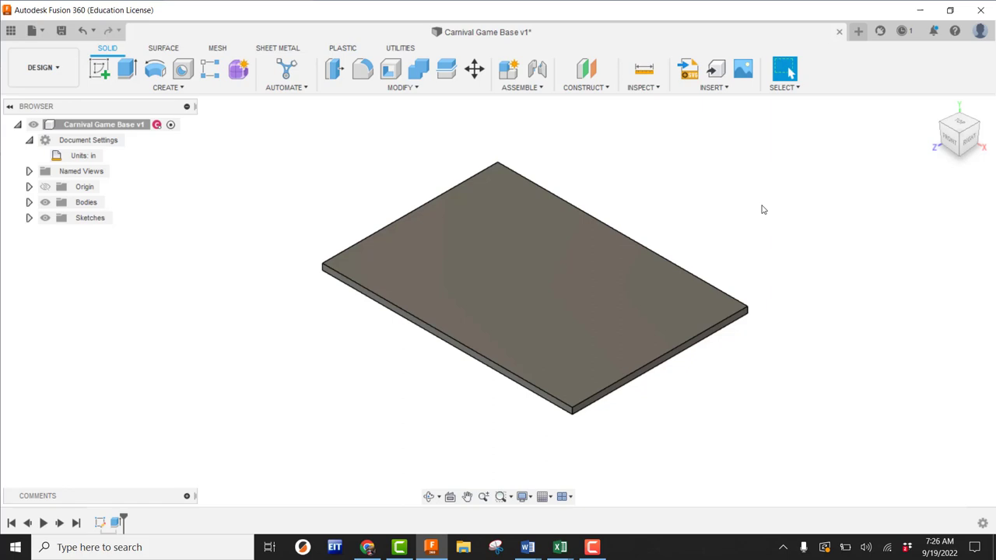
Start a new sketch on the top face of the base plate
{"action": "left_click", "coordinate": [102, 70]}
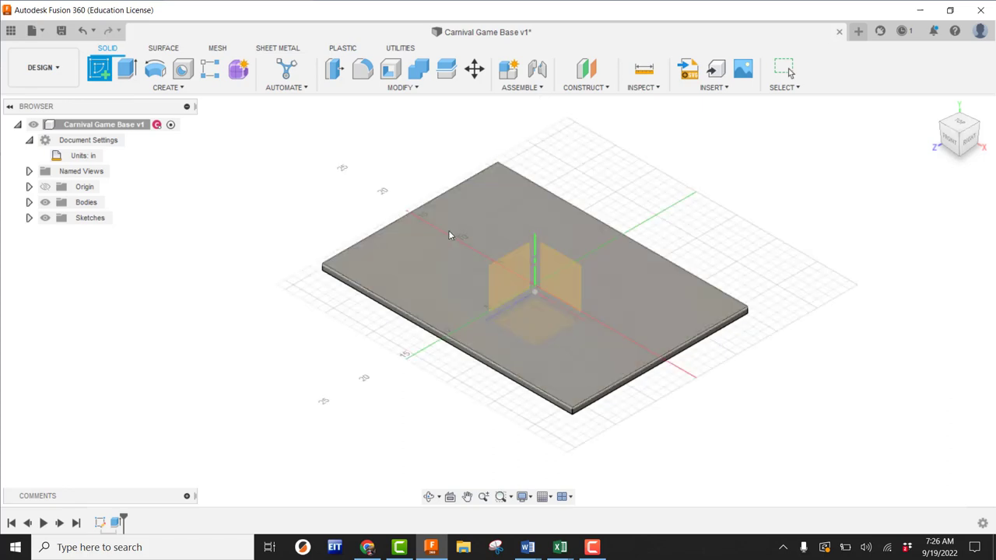
{"action": "left_click", "coordinate": [470, 222]}
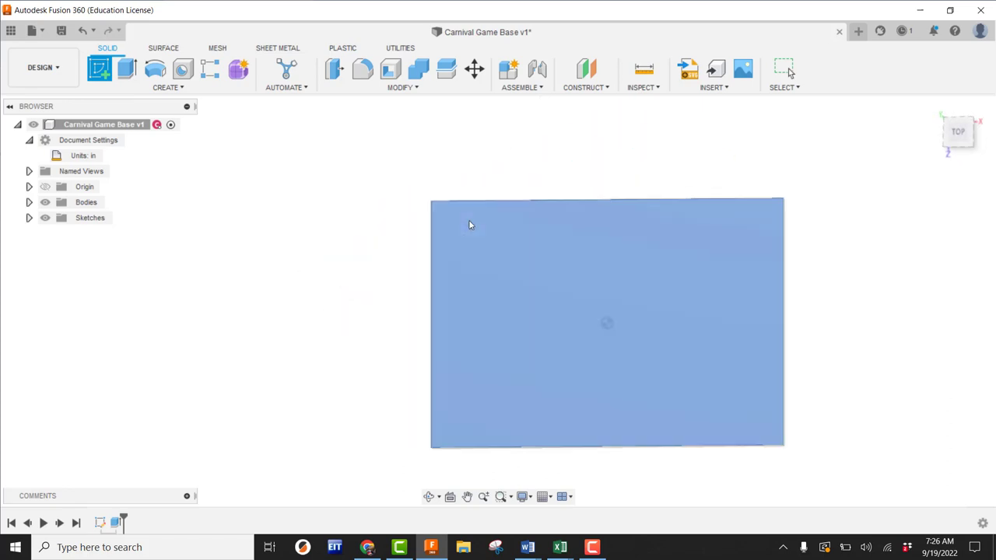
{"action": "left_click_drag", "start_coordinate": [513, 266], "coordinate": [425, 245]}
{"action": "key", "text": "Escape"}
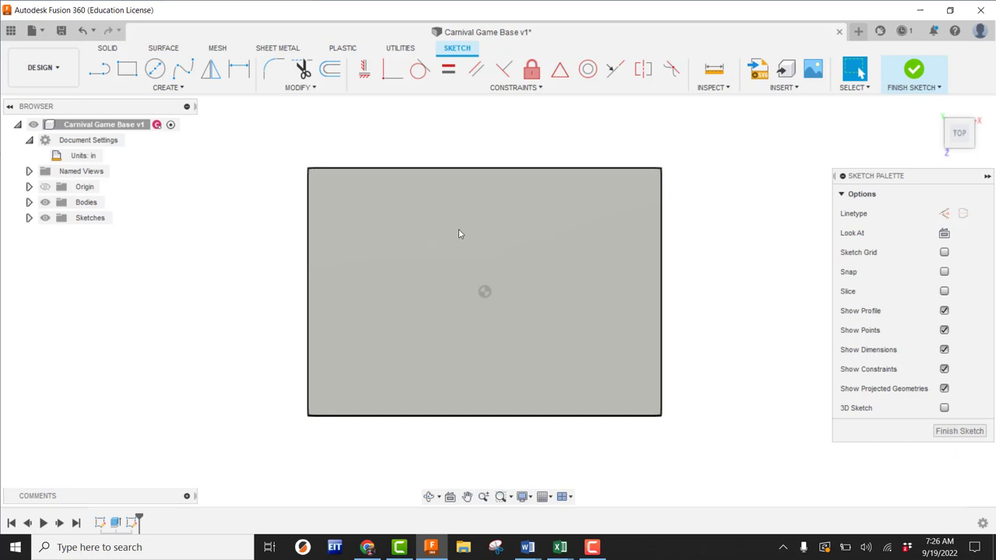
Check the winning circle values in the Chrome spreadsheet, and in Fusion 360 sketch a circle about 4.84 in across, above and right of the origin
{"action": "left_click", "coordinate": [369, 542]}
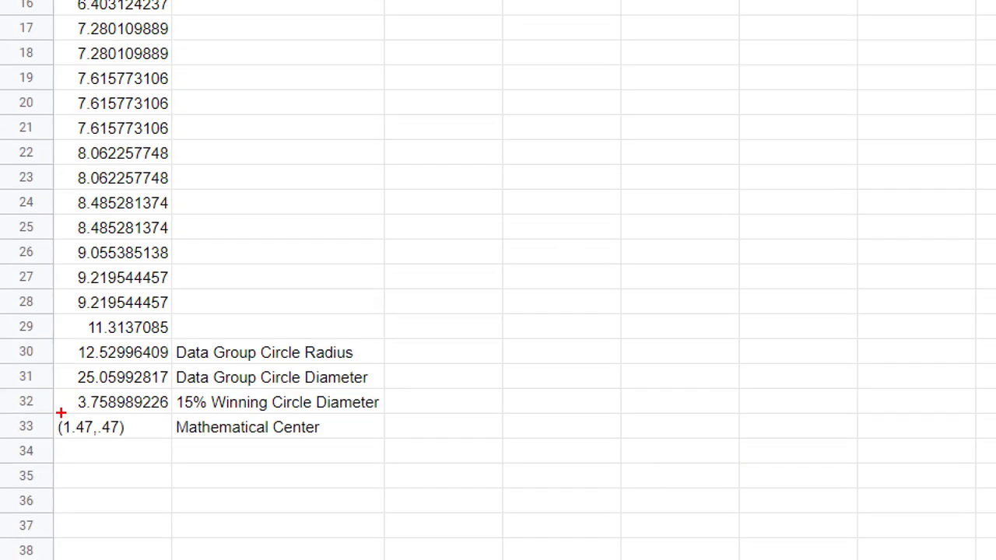
{"action": "left_click_drag", "start_coordinate": [23, 403], "coordinate": [59, 425]}
{"action": "mouse_move", "coordinate": [119, 455]}
{"action": "left_mouse_down"}
{"action": "mouse_move", "coordinate": [207, 460]}
{"action": "mouse_move", "coordinate": [196, 451]}
{"action": "mouse_move", "coordinate": [216, 537]}
{"action": "left_mouse_up"}
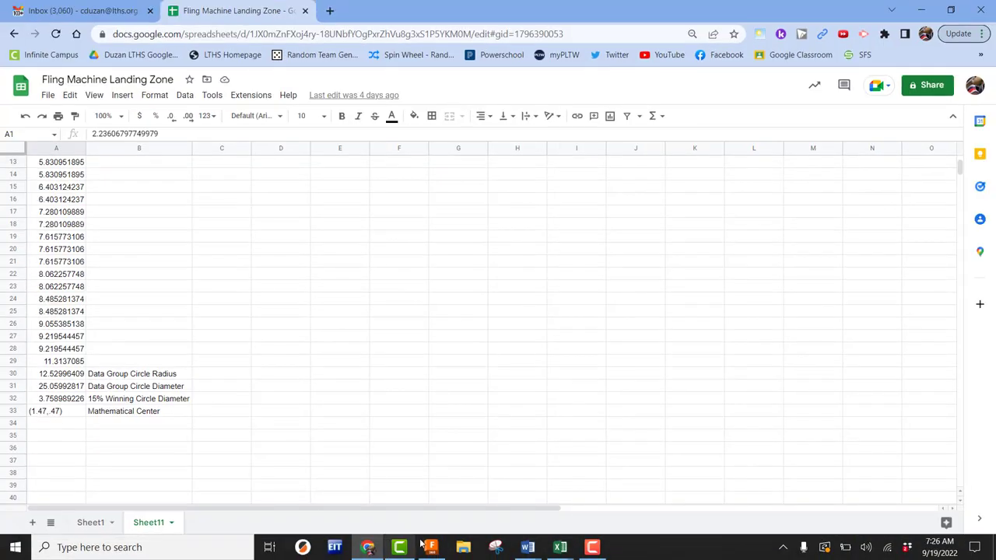
{"action": "left_click", "coordinate": [430, 547]}
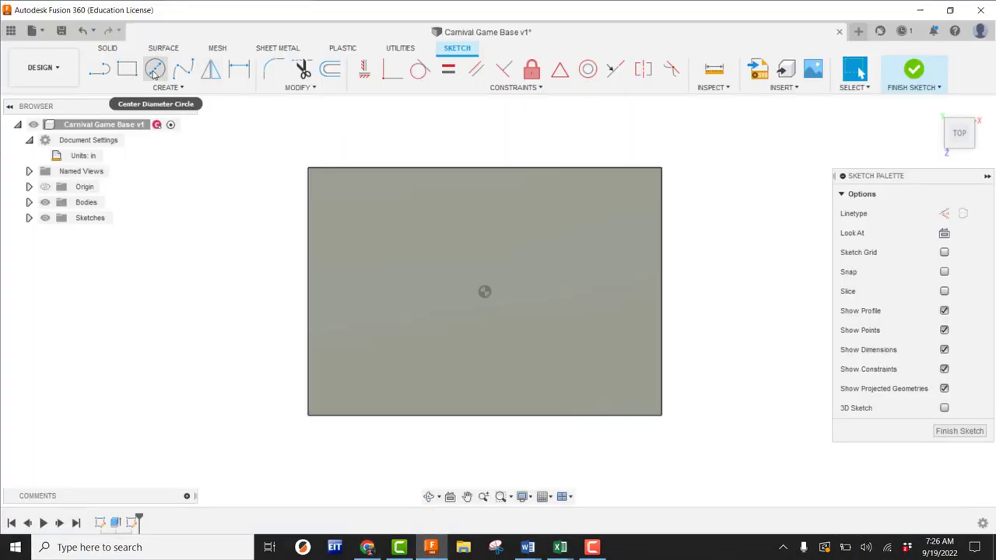
{"action": "left_click", "coordinate": [156, 69]}
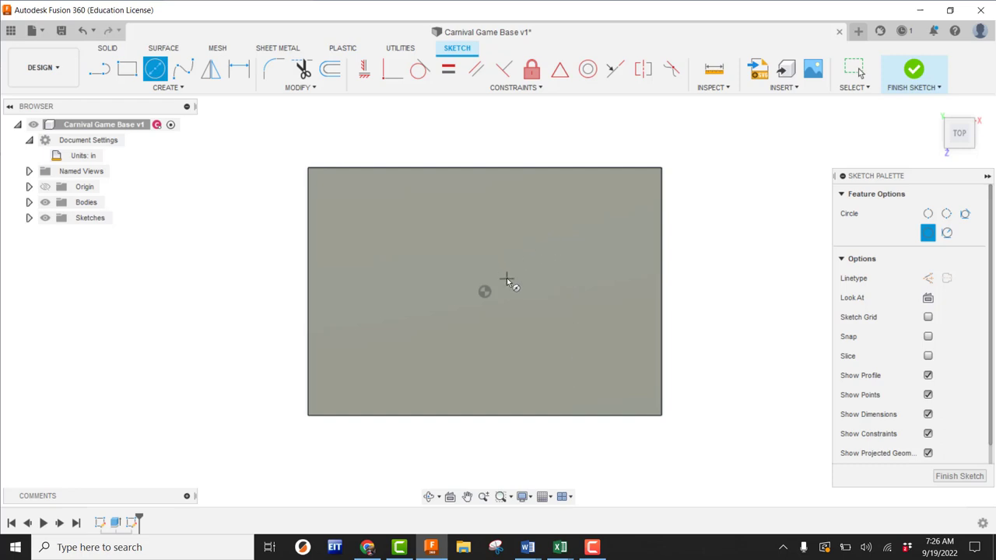
{"action": "left_click", "coordinate": [533, 234]}
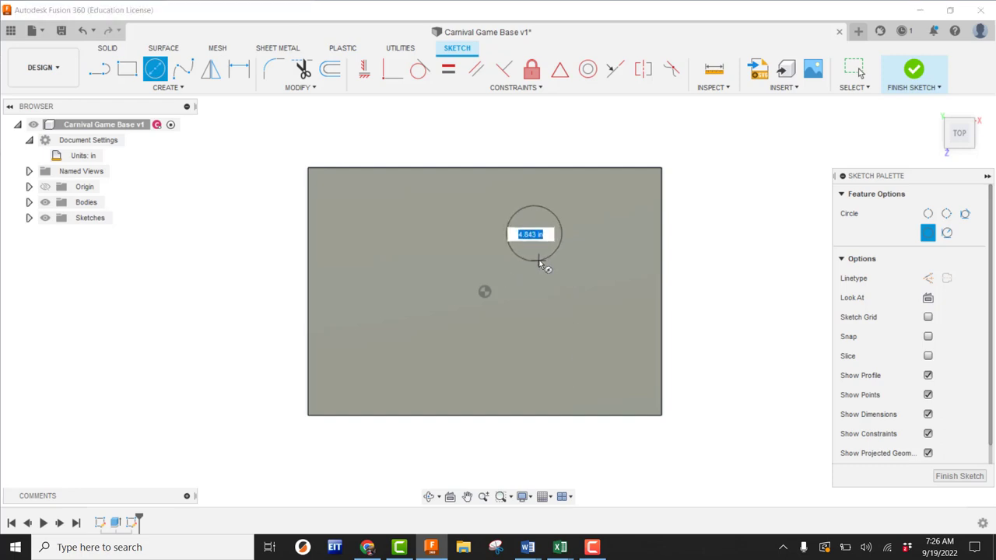
{"action": "left_click", "coordinate": [540, 262]}
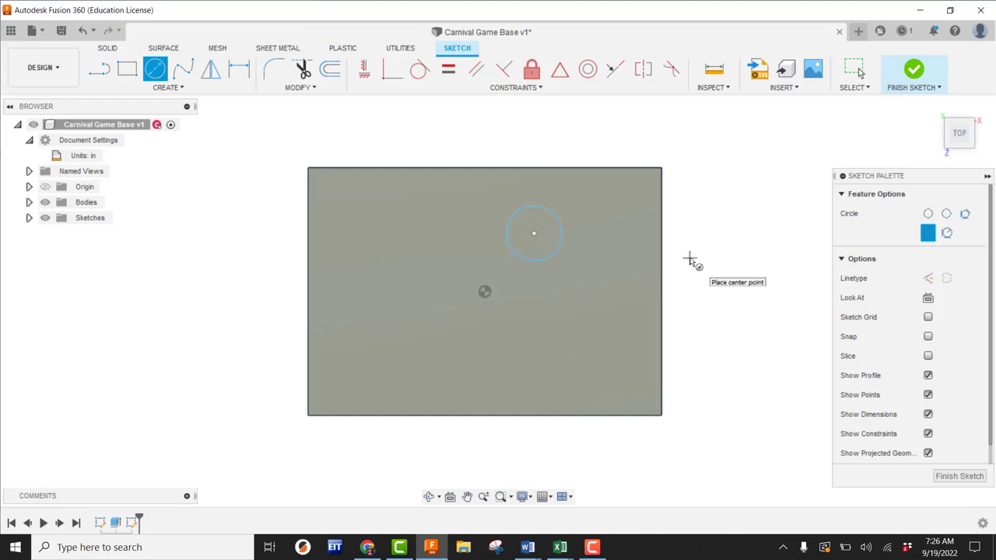
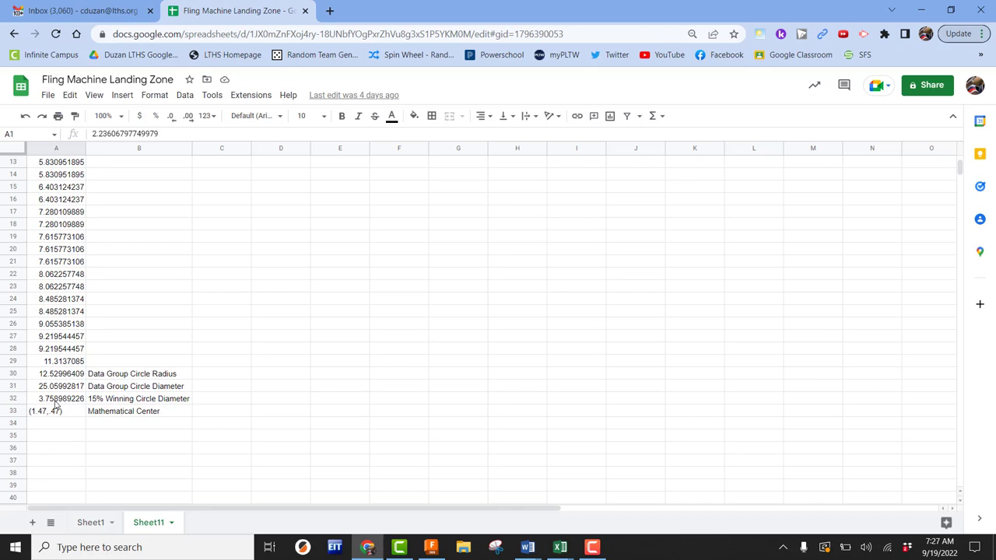
Return to Fusion 360 and dimension the circle's diameter as 3.76 in
{"action": "left_click", "coordinate": [432, 548]}
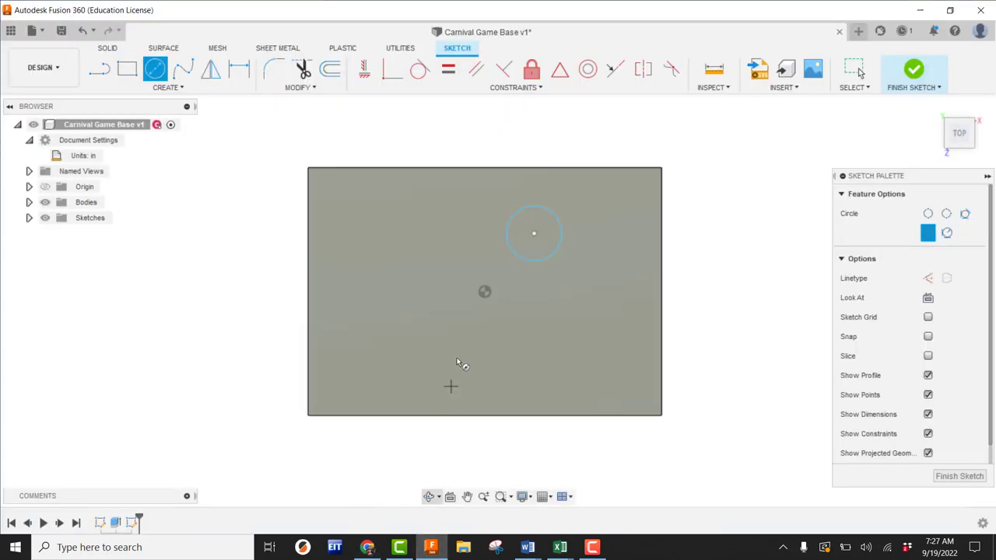
{"action": "left_click", "coordinate": [241, 72]}
{"action": "left_click", "coordinate": [554, 208]}
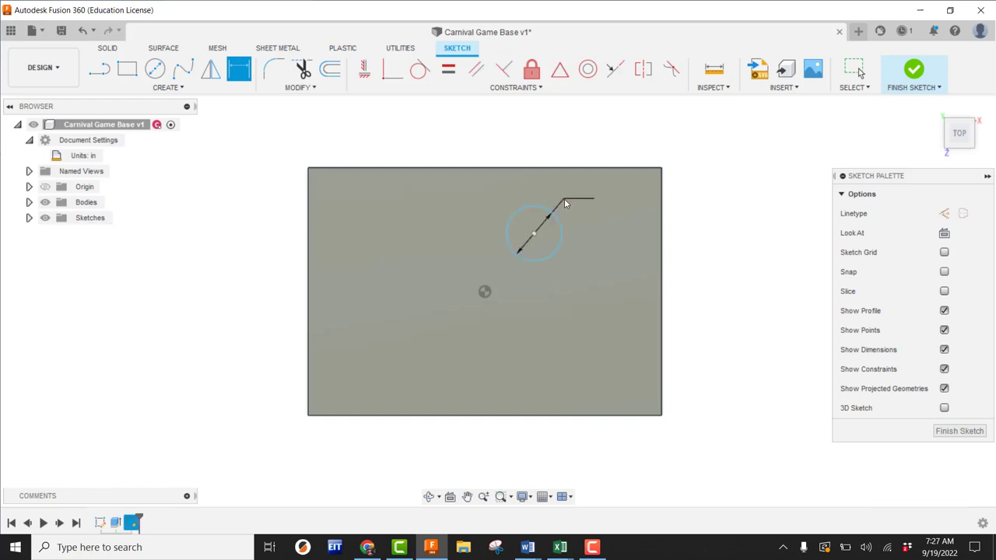
{"action": "left_click", "coordinate": [572, 207]}
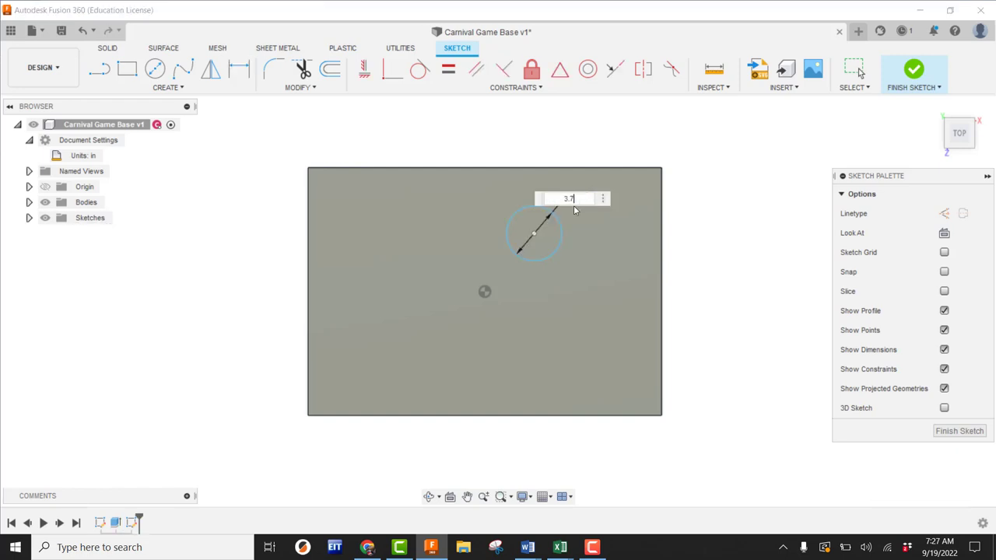
{"action": "key", "text": "Return"}
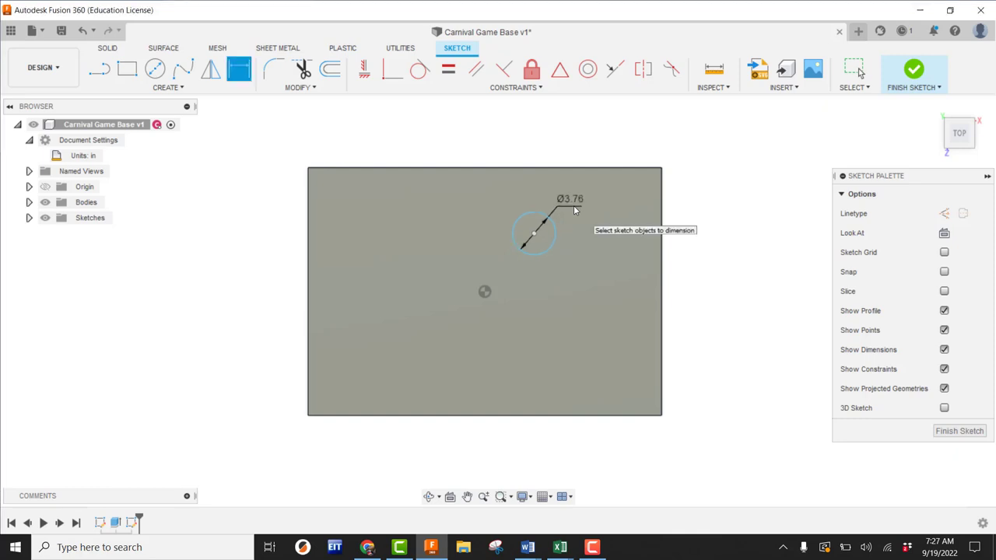
Check the mathematical center in the Chrome spreadsheet and set the circle center's horizontal distance from the origin to 1.47 in in Fusion 360
{"action": "left_click", "coordinate": [372, 547]}
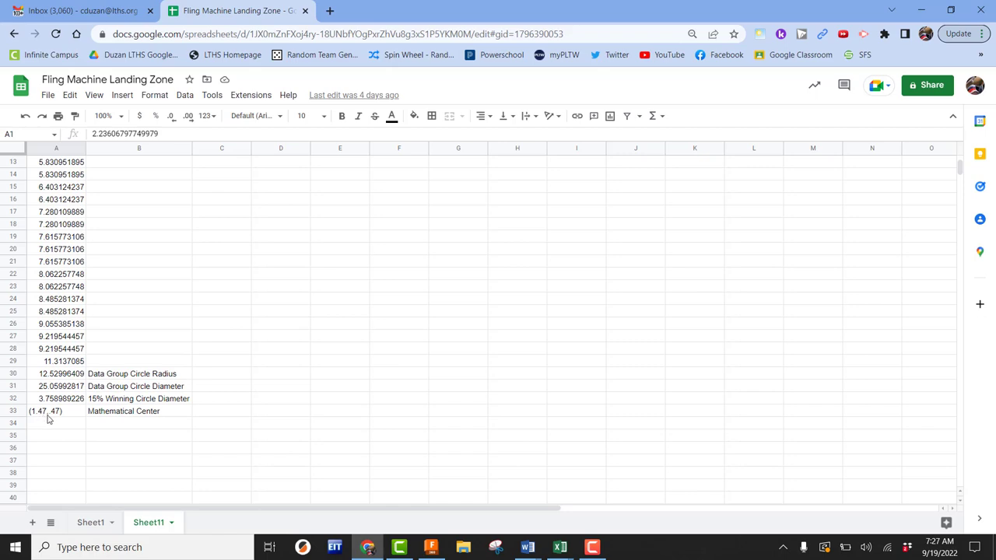
{"action": "left_click", "coordinate": [429, 548]}
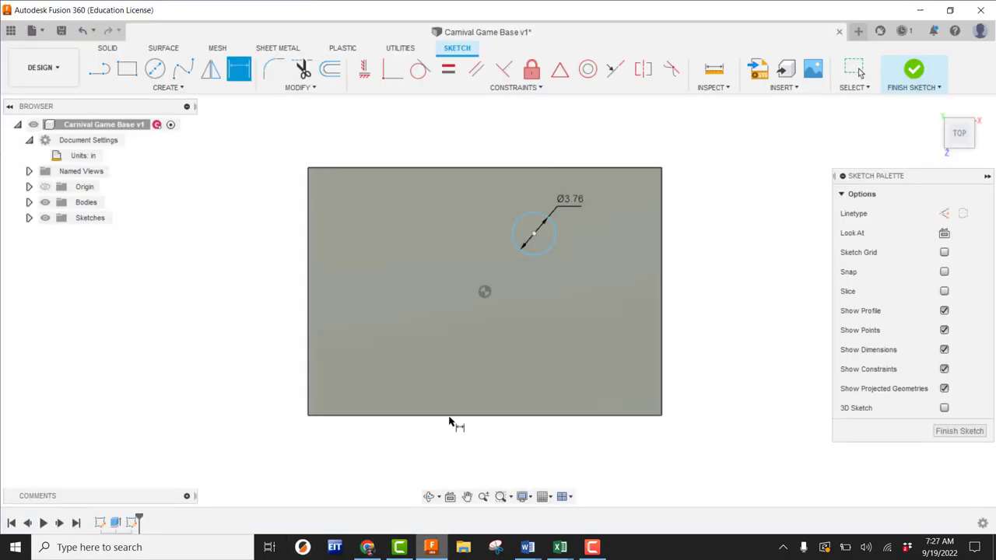
{"action": "left_click", "coordinate": [239, 70]}
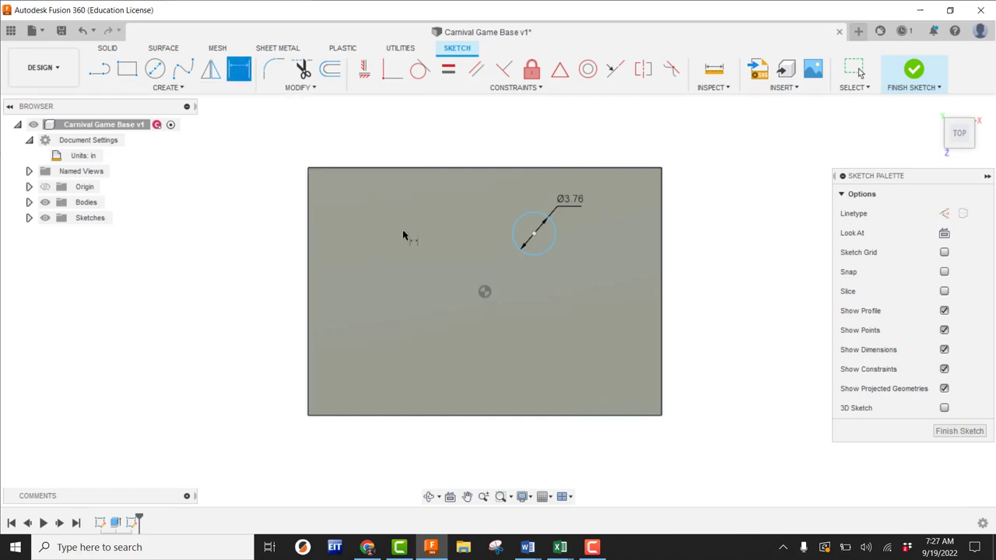
{"action": "left_click", "coordinate": [484, 292]}
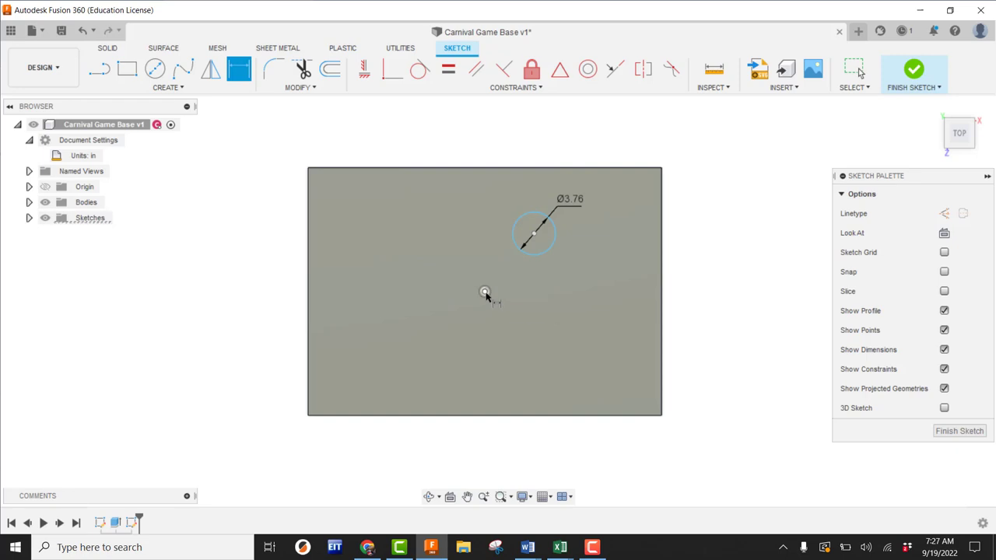
{"action": "left_click", "coordinate": [534, 235]}
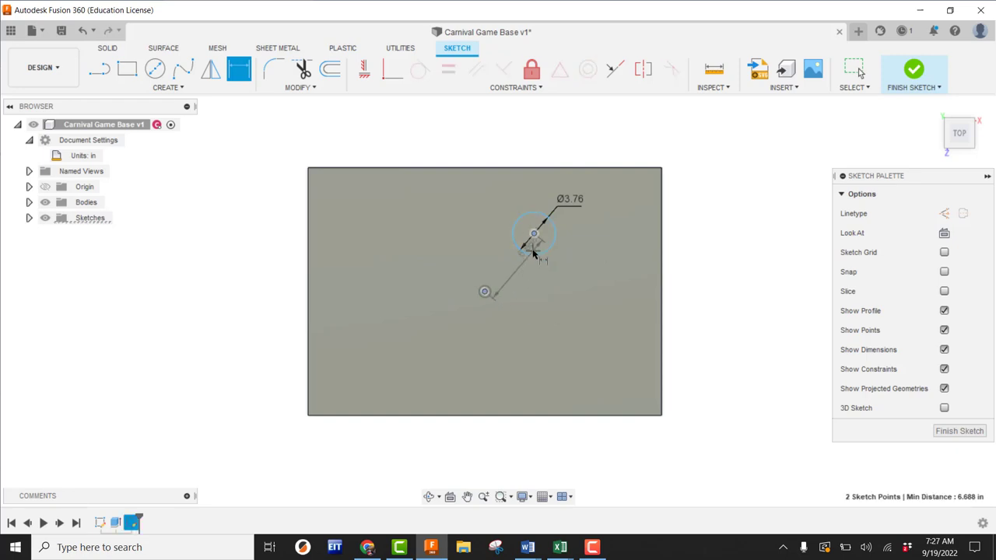
{"action": "left_click", "coordinate": [507, 345]}
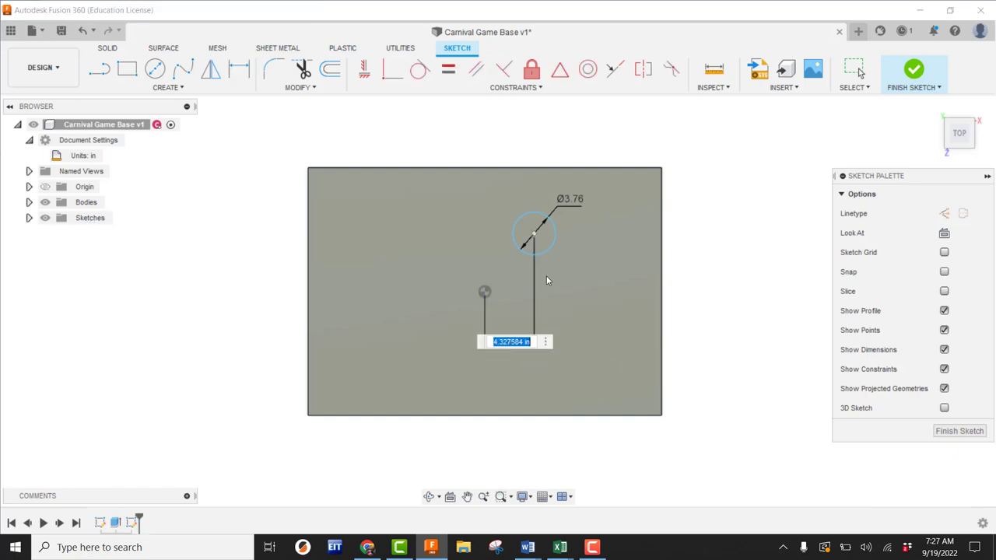
{"action": "type", "text": "1.47"}
{"action": "key", "text": "Return"}
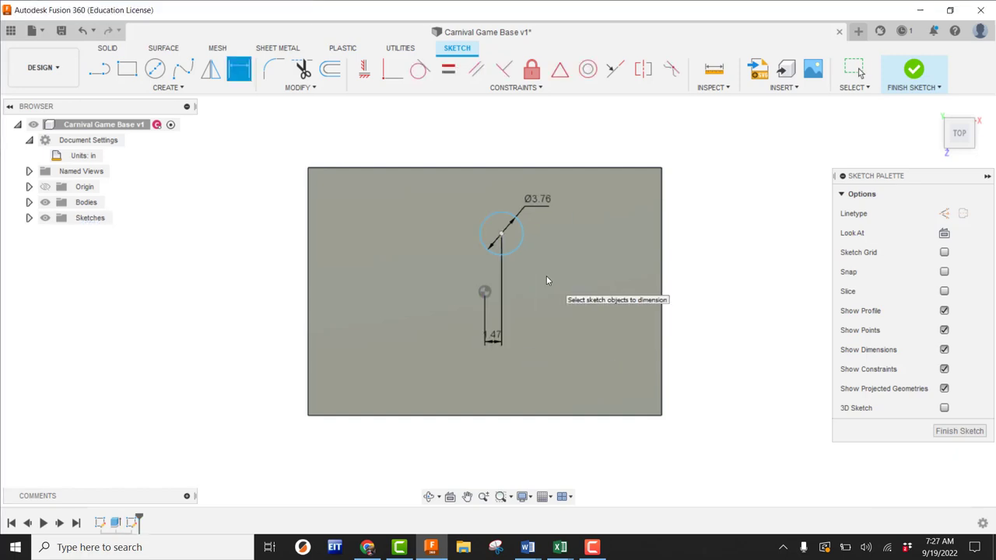
Set the vertical distance between the origin and the circle's center to 0.47 in
{"action": "left_click", "coordinate": [485, 293]}
{"action": "left_click", "coordinate": [502, 234]}
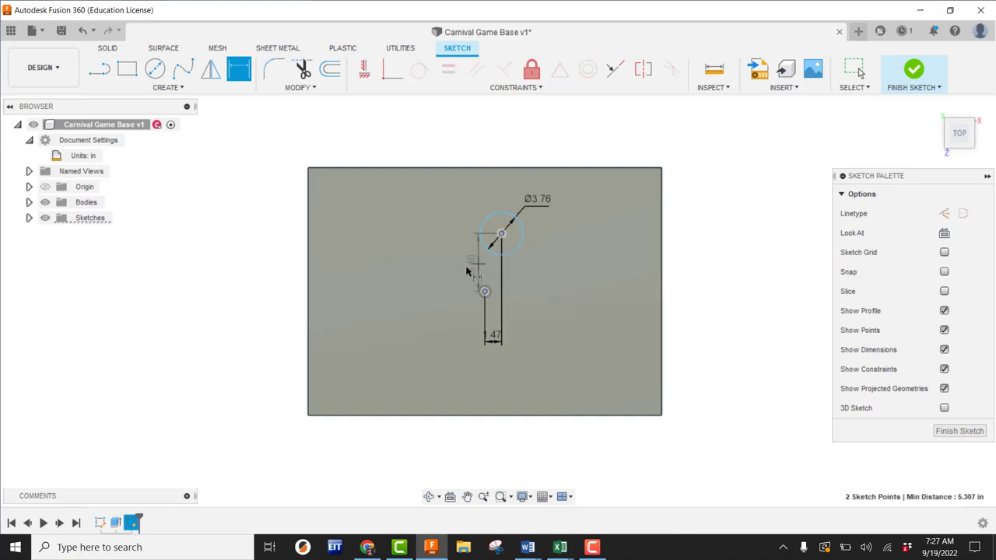
{"action": "left_click", "coordinate": [471, 266]}
{"action": "type", "text": "0.47"}
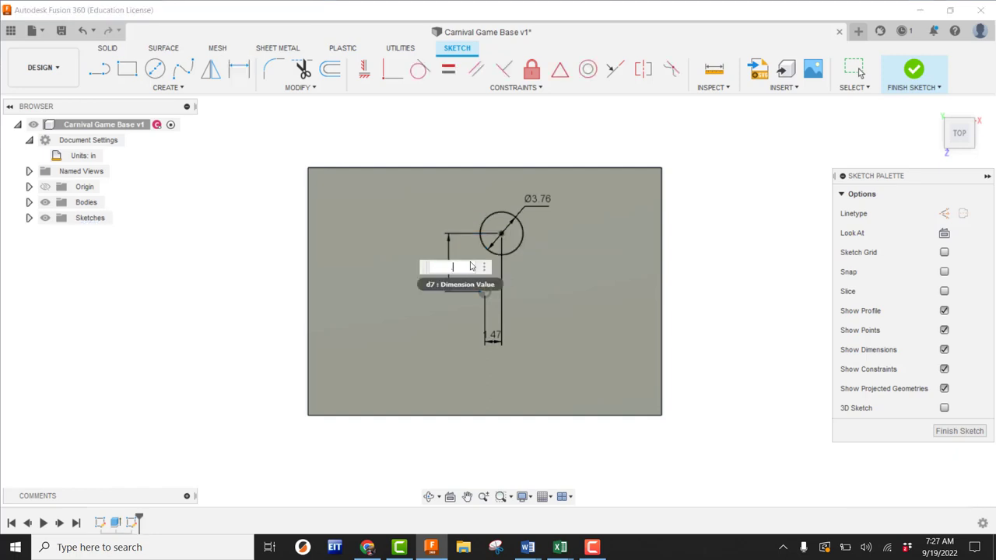
{"action": "key", "text": "Return"}
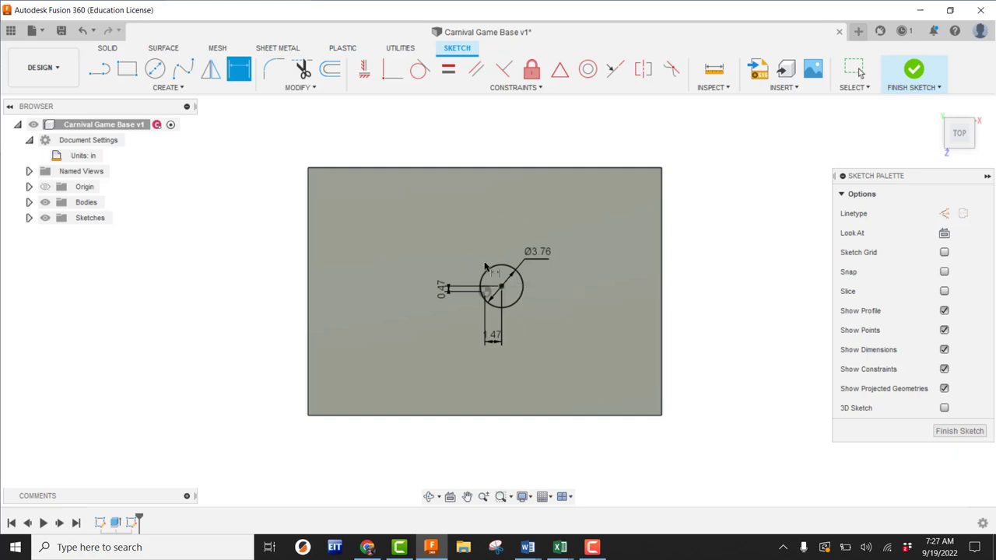
Recheck the landing zone spreadsheet in Chrome and finish the circle sketch in Fusion 360
{"action": "left_click", "coordinate": [365, 548]}
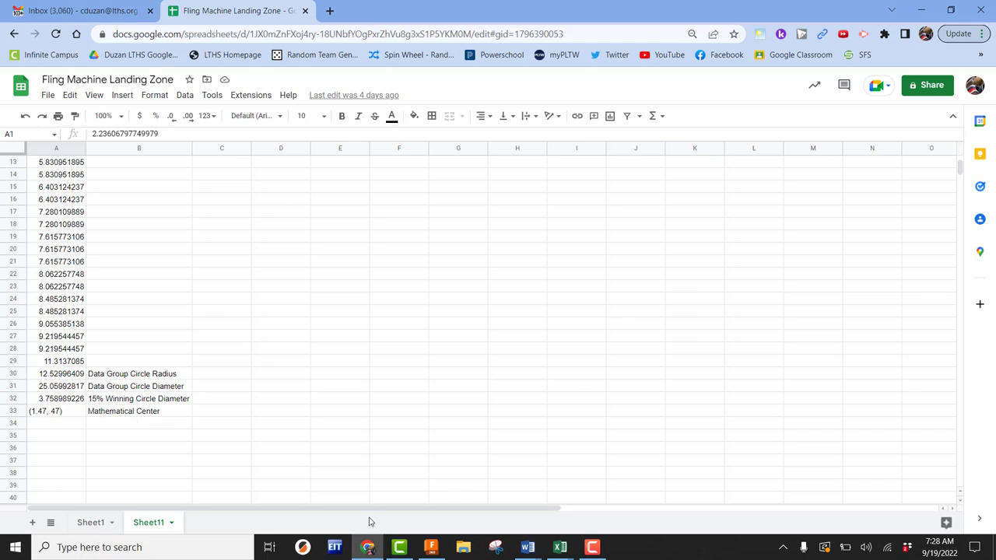
{"action": "left_click", "coordinate": [366, 547]}
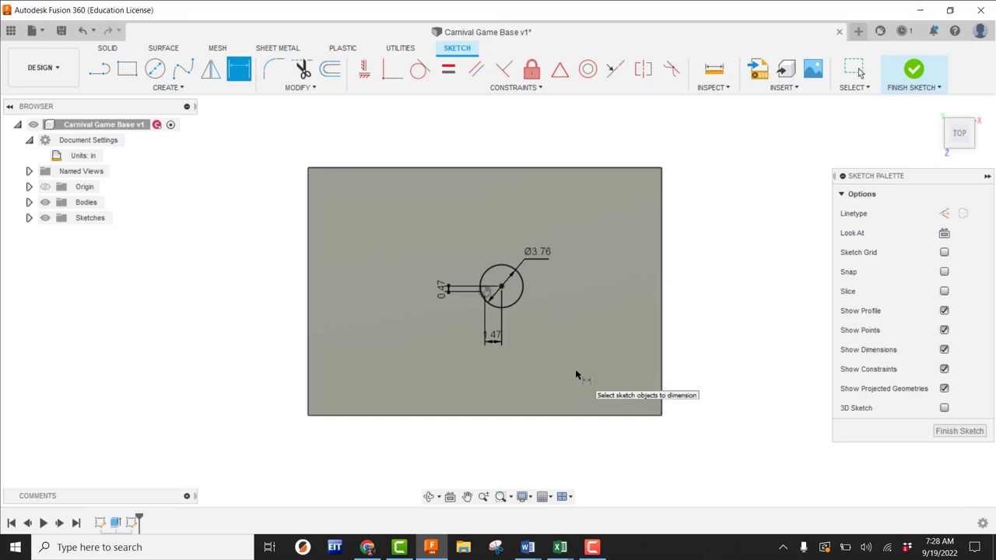
{"action": "left_click", "coordinate": [914, 70]}
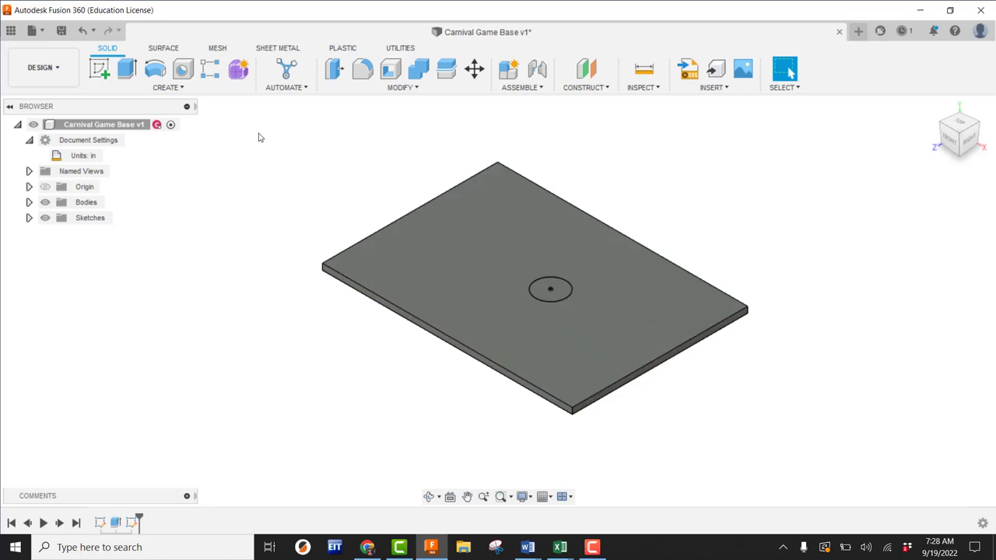
Extrude the circle profile -15 in on one side as a cut through the base plate
{"action": "left_click", "coordinate": [129, 70]}
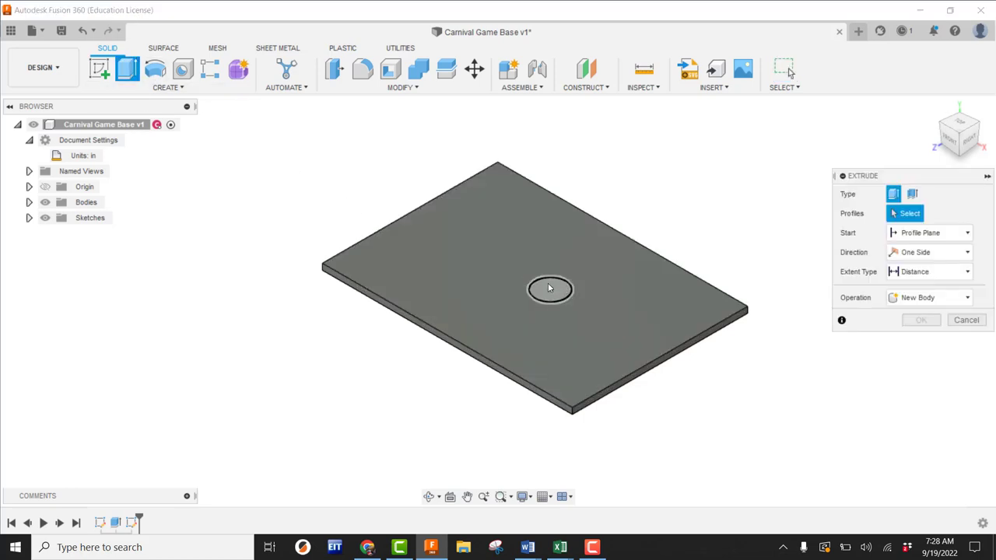
{"action": "left_click", "coordinate": [561, 291]}
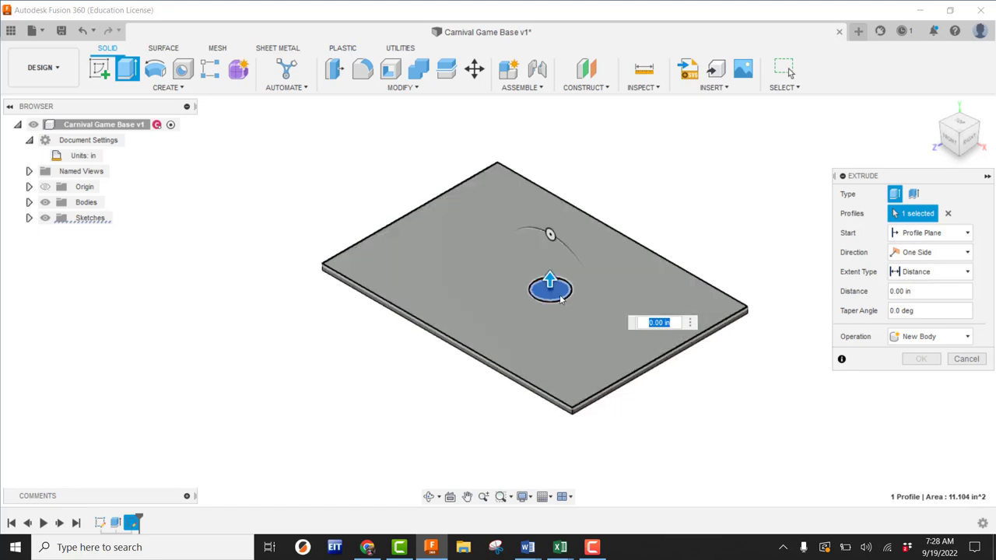
{"action": "left_click_drag", "start_coordinate": [550, 282], "coordinate": [549, 400]}
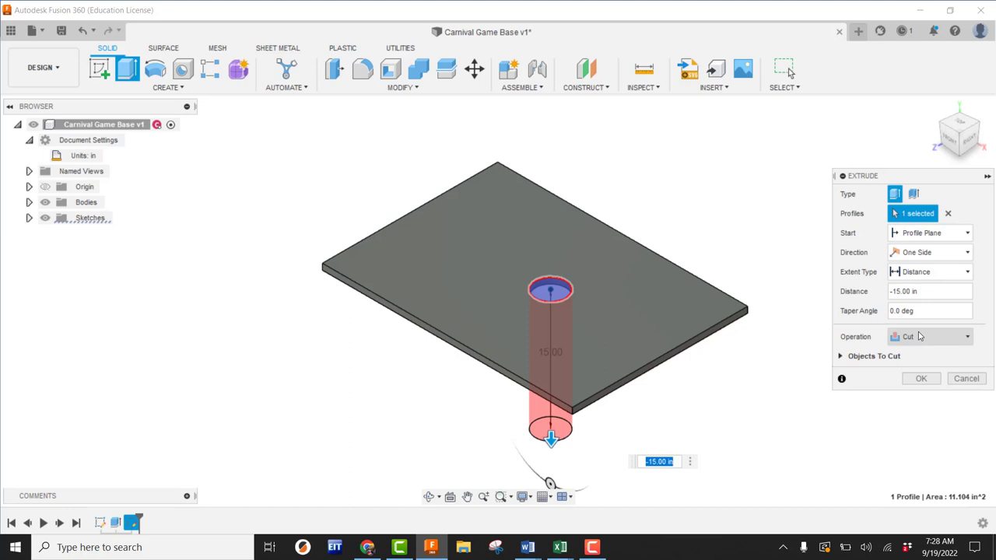
{"action": "left_click", "coordinate": [920, 378]}
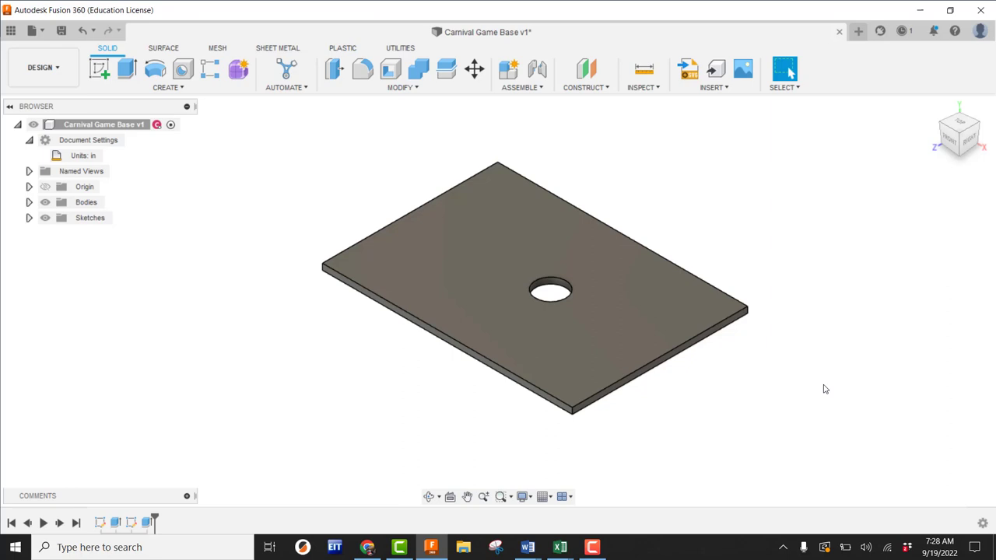
{"action": "left_click", "coordinate": [958, 122]}
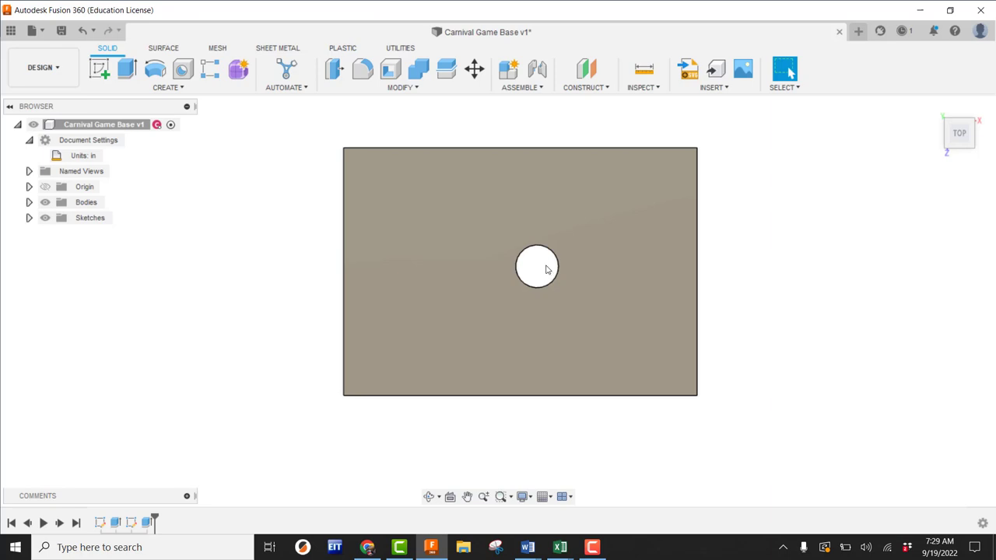
{"action": "left_click", "coordinate": [935, 109]}
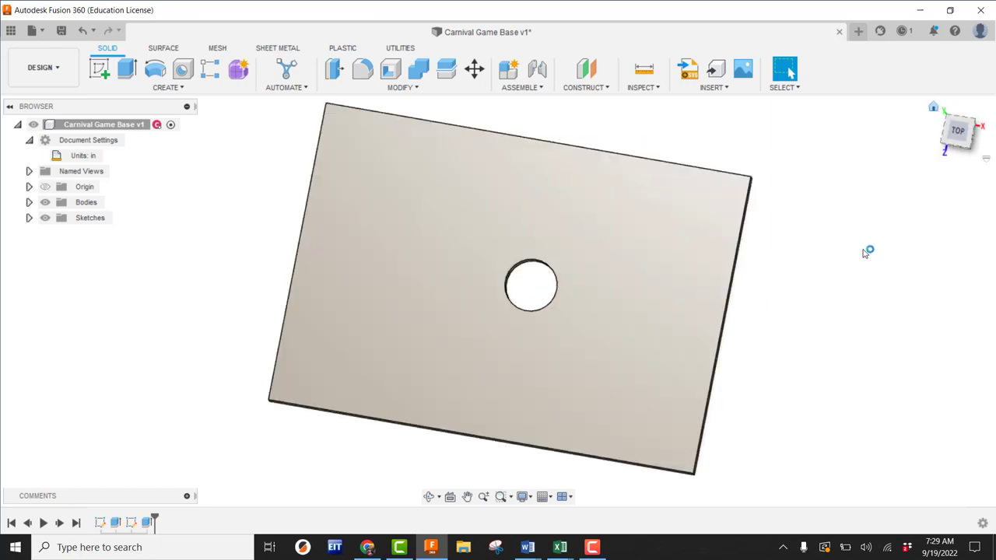
{"action": "scroll", "coordinate": [785, 286], "scroll_direction": "down", "scroll_amount": 1}
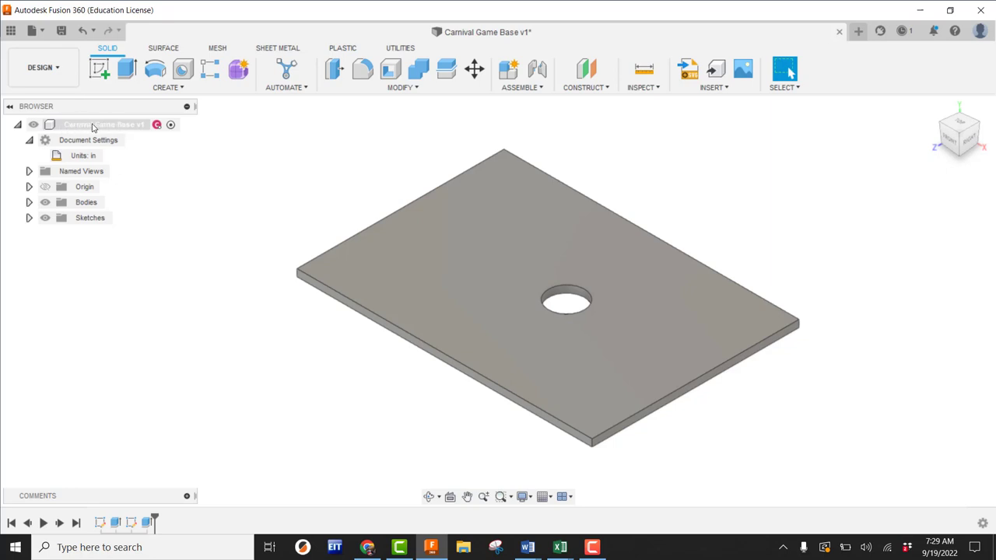
Assign the physical material Plywood, Finish from the Wood category of the Fusion 360 Material Library to the whole game base
{"action": "right_click", "coordinate": [92, 127]}
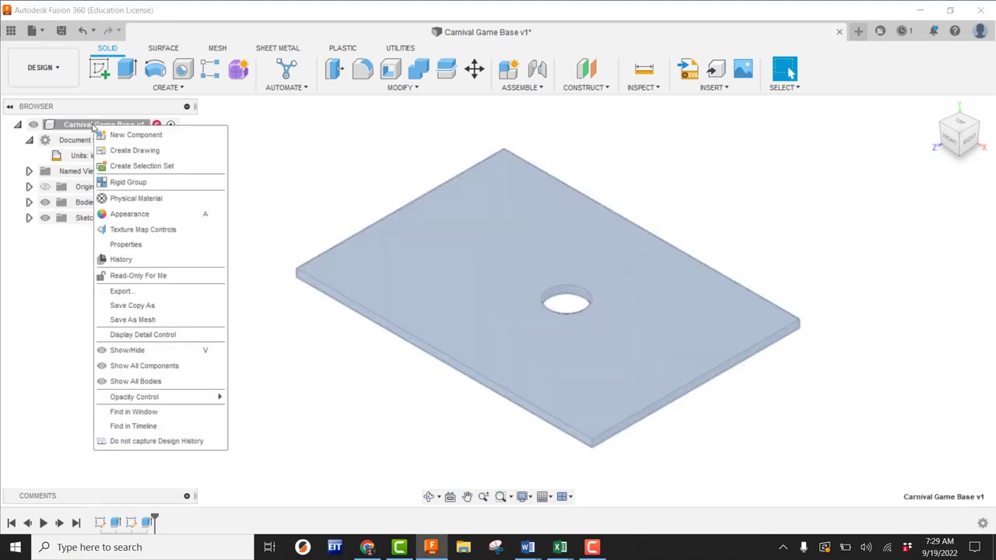
{"action": "left_click", "coordinate": [123, 199]}
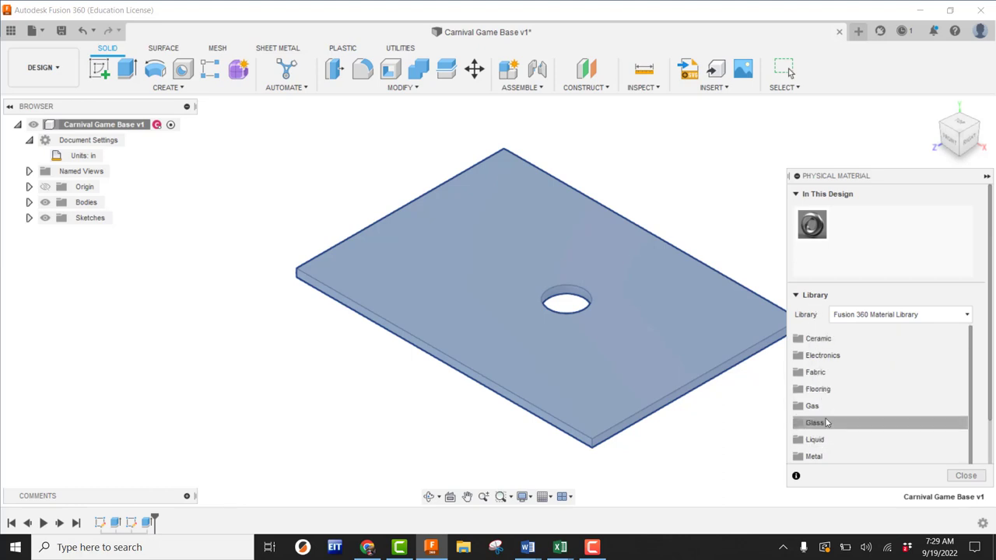
{"action": "scroll", "coordinate": [827, 422], "scroll_direction": "down", "scroll_amount": 1}
{"action": "scroll", "coordinate": [825, 420], "scroll_direction": "down", "scroll_amount": 2}
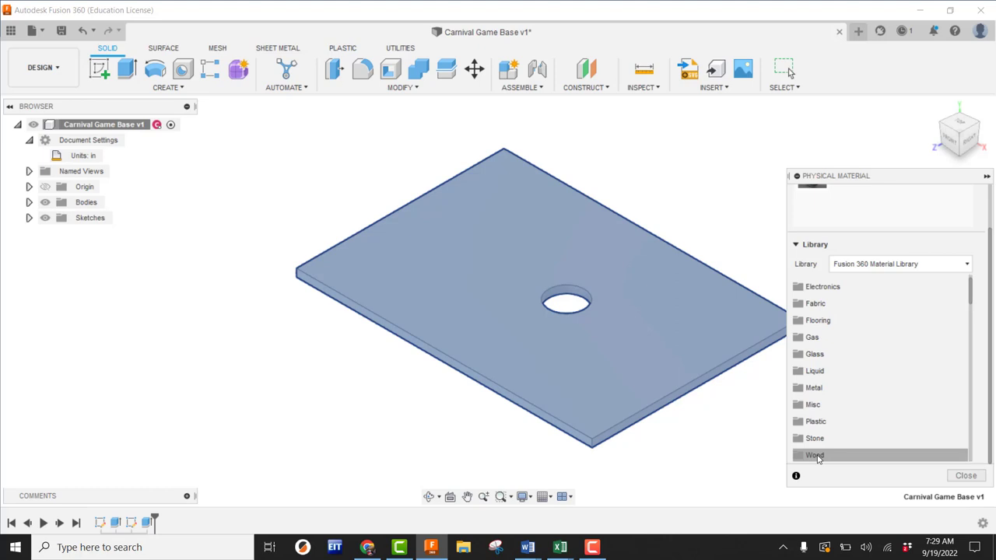
{"action": "left_click", "coordinate": [814, 456]}
{"action": "scroll", "coordinate": [816, 432], "scroll_direction": "down", "scroll_amount": 3}
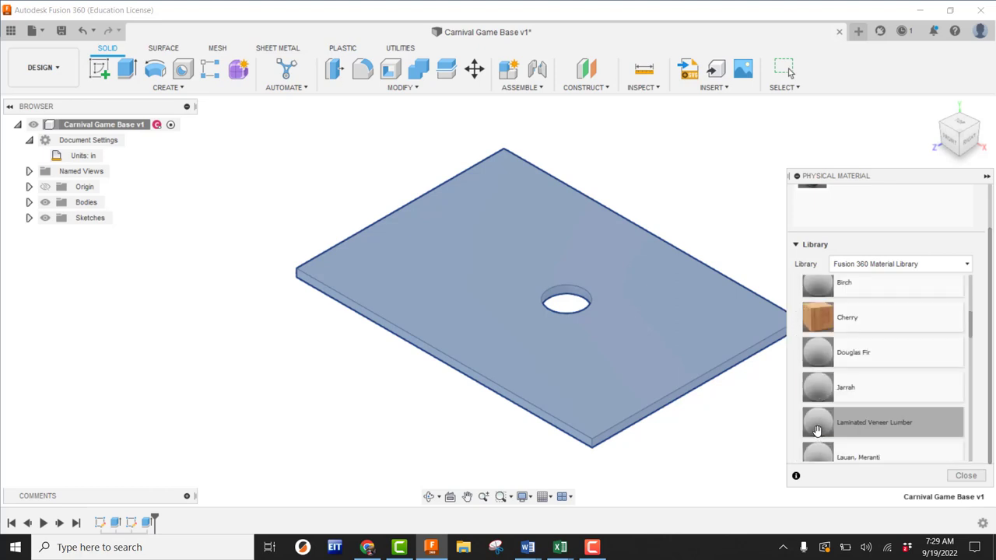
{"action": "scroll", "coordinate": [816, 432], "scroll_direction": "down", "scroll_amount": 2}
{"action": "scroll", "coordinate": [816, 432], "scroll_direction": "down", "scroll_amount": 3}
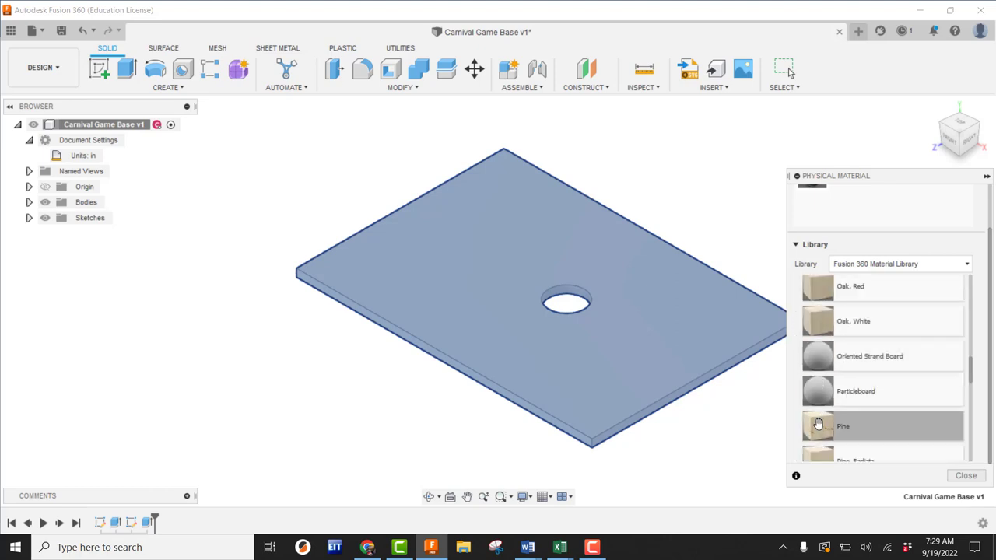
{"action": "scroll", "coordinate": [819, 389], "scroll_direction": "down", "scroll_amount": 4}
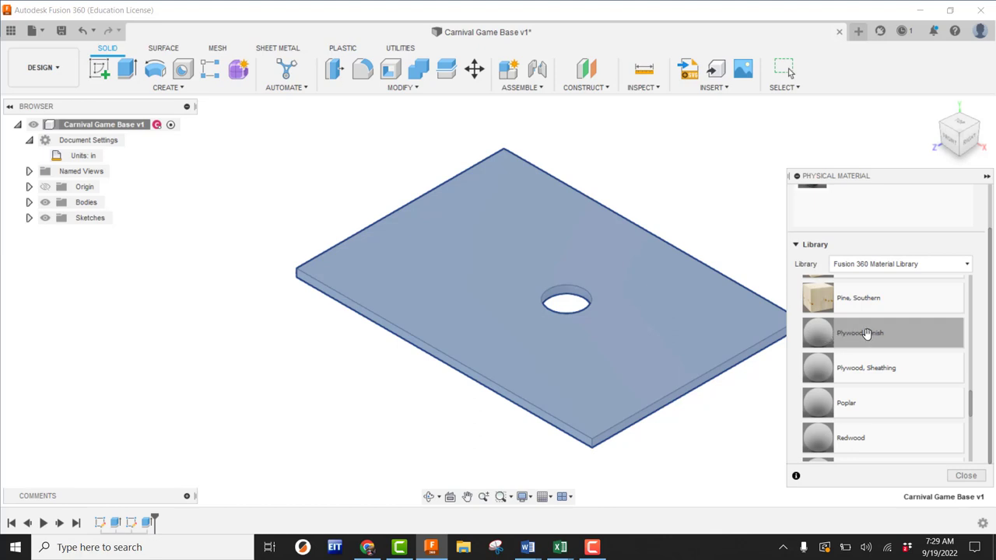
{"action": "left_click_drag", "start_coordinate": [866, 333], "coordinate": [663, 284]}
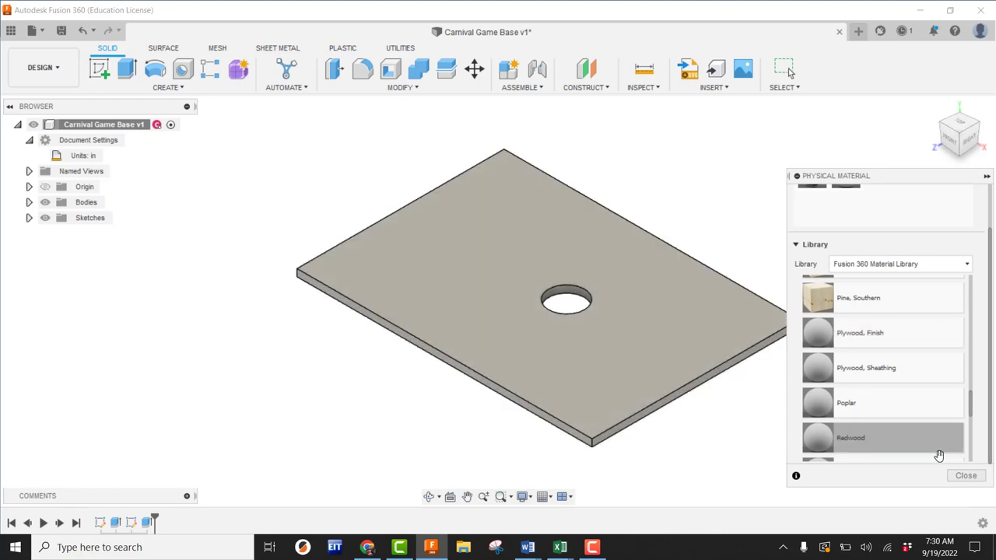
{"action": "left_click", "coordinate": [965, 475]}
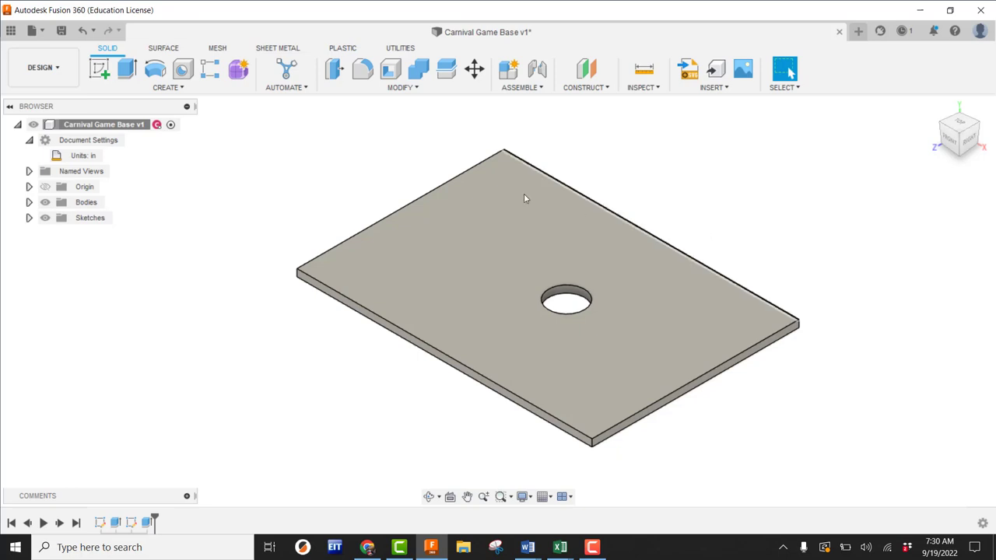
Examine the physical properties of the Carnival Game Base component, including its mass, volume, density and center of mass
{"action": "right_click", "coordinate": [102, 130]}
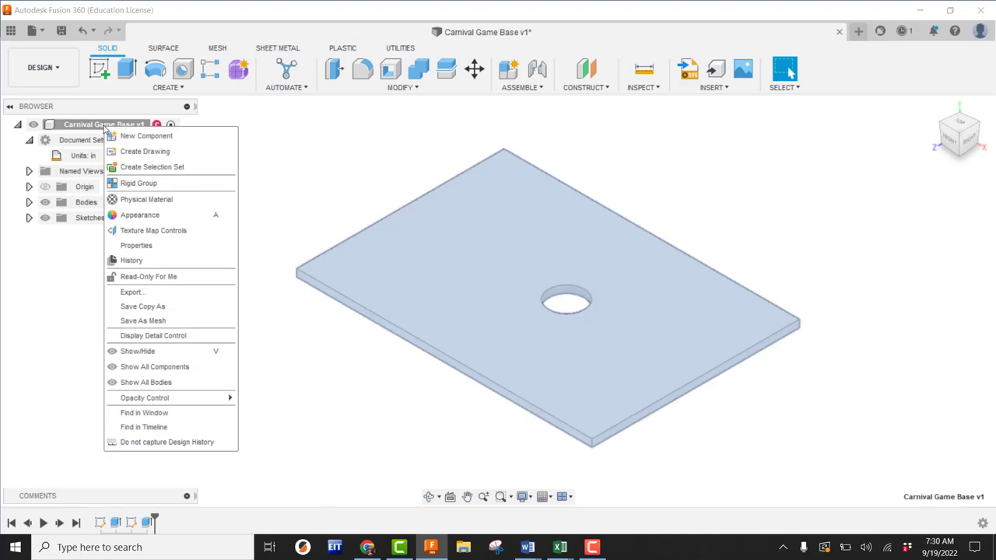
{"action": "left_click", "coordinate": [138, 245]}
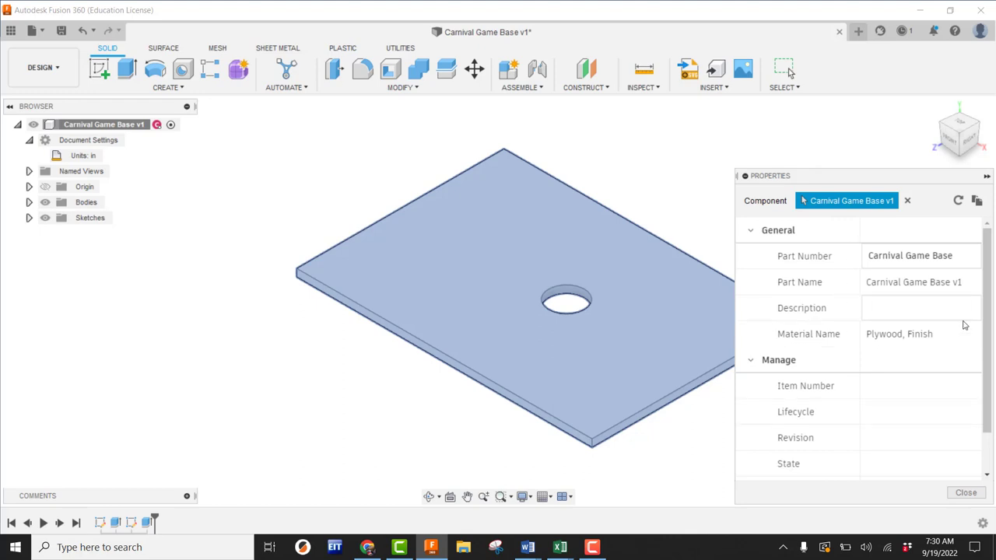
{"action": "scroll", "coordinate": [987, 299], "scroll_direction": "down", "scroll_amount": 1}
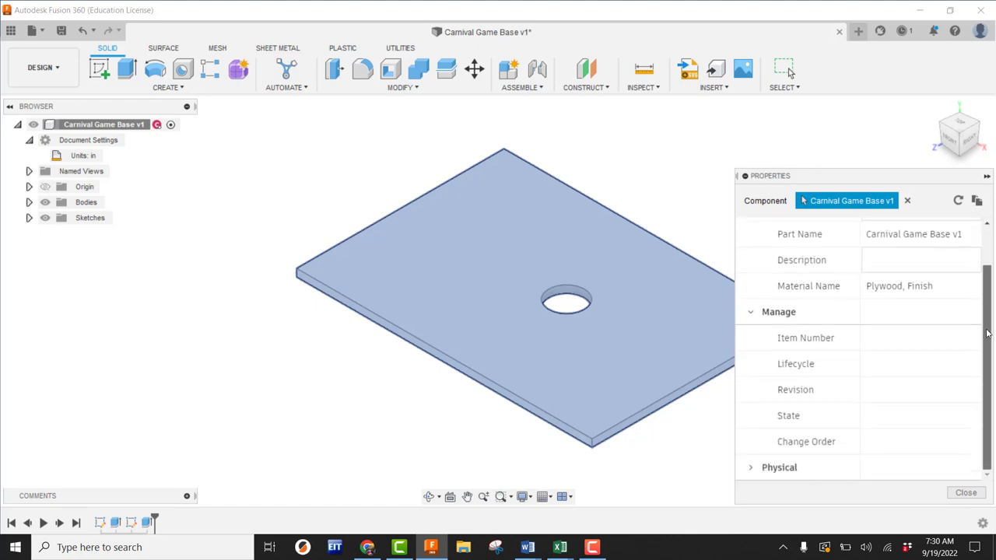
{"action": "left_click", "coordinate": [751, 469]}
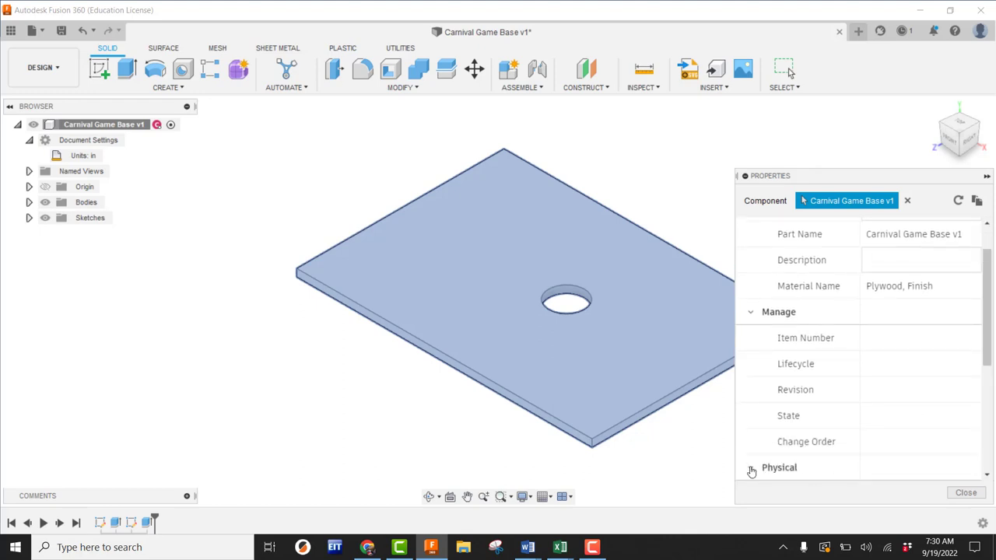
{"action": "left_click_drag", "start_coordinate": [984, 329], "coordinate": [984, 428]}
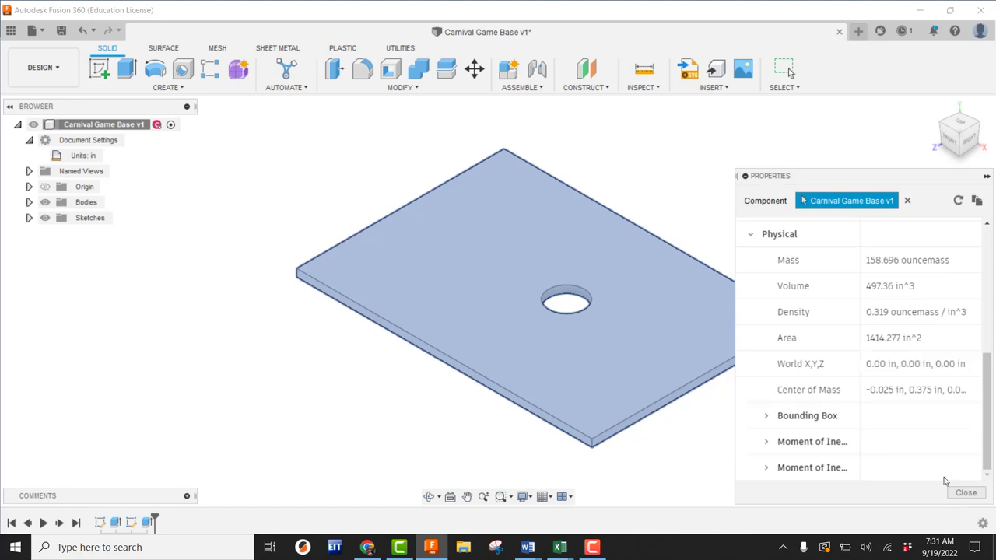
{"action": "left_click", "coordinate": [958, 495]}
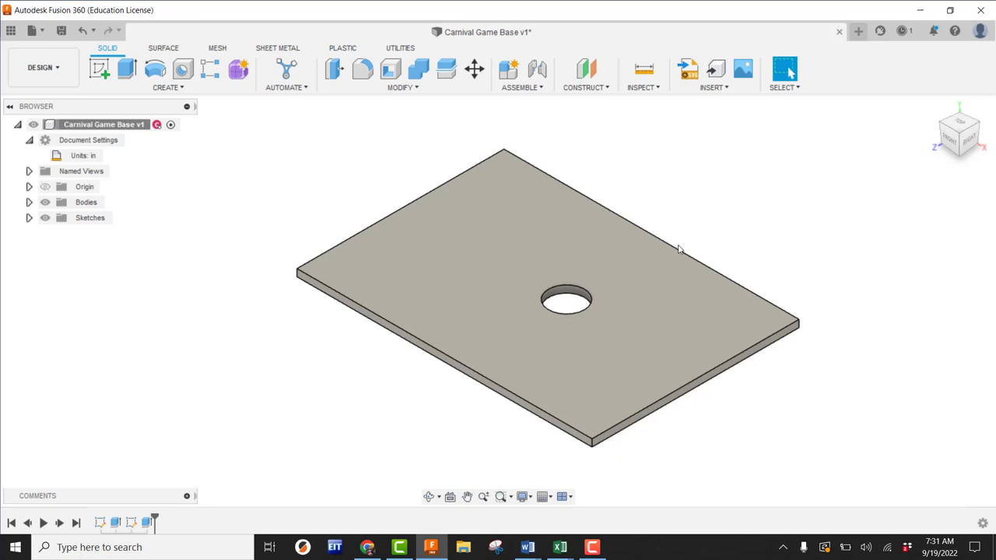
Sketch a circle on the plate's top face by offsetting the winning hole's edge 0.25 in outward, and finish the sketch
{"action": "left_click", "coordinate": [102, 72]}
{"action": "left_click", "coordinate": [435, 194]}
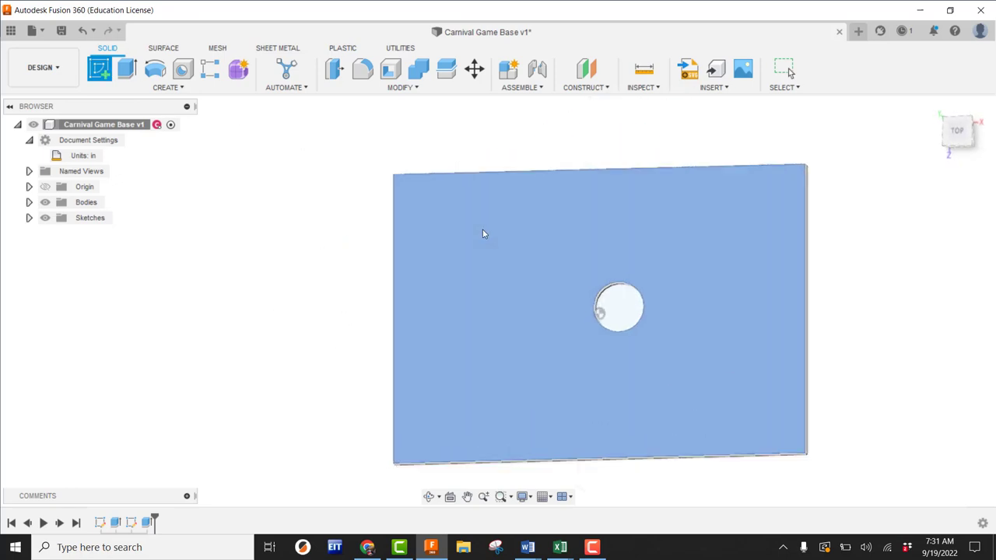
{"action": "mouse_move", "coordinate": [483, 234]}
{"action": "middle_mouse_down"}
{"action": "mouse_move", "coordinate": [407, 247]}
{"action": "mouse_move", "coordinate": [322, 215]}
{"action": "middle_mouse_up"}
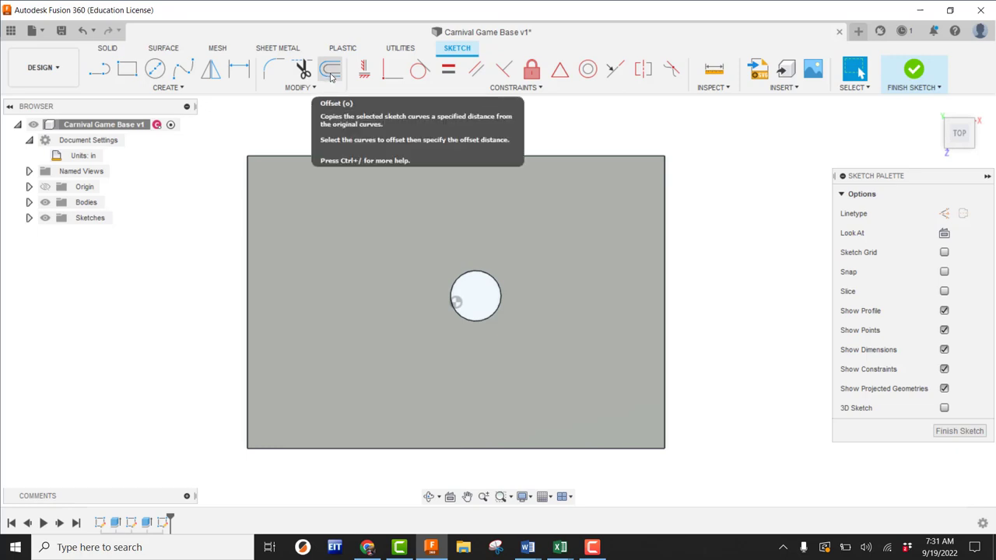
{"action": "left_click", "coordinate": [329, 71]}
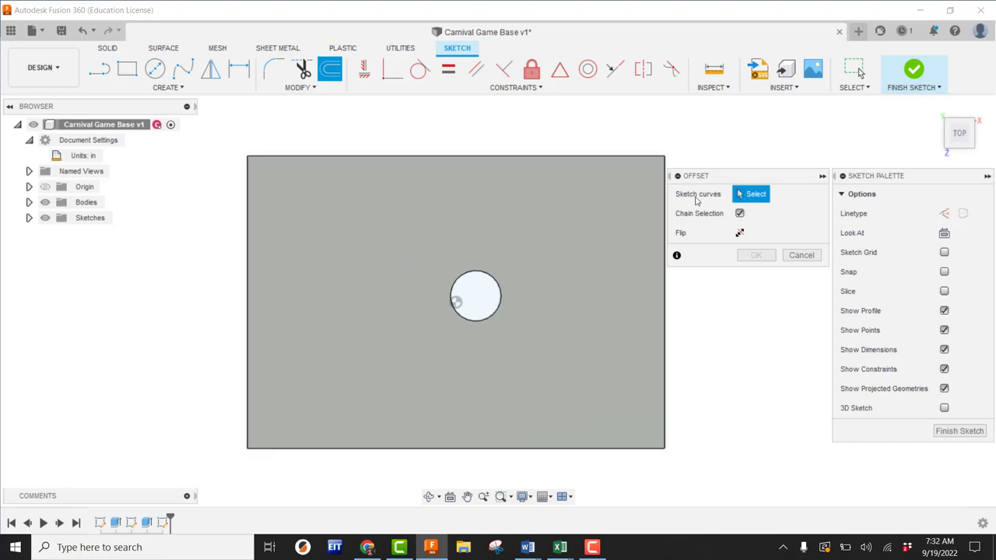
{"action": "left_click", "coordinate": [474, 273]}
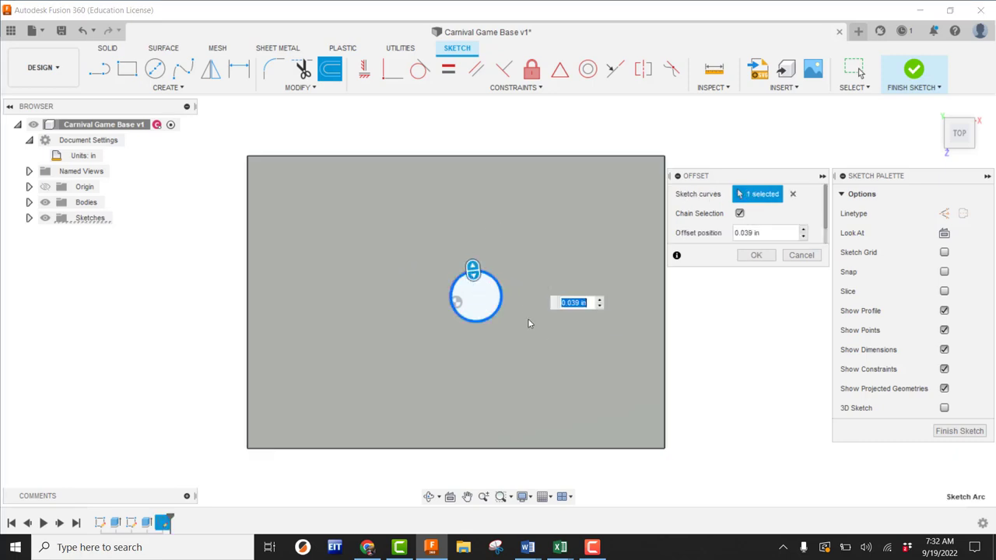
{"action": "scroll", "coordinate": [502, 308], "scroll_direction": "up", "scroll_amount": 3}
{"action": "scroll", "coordinate": [465, 247], "scroll_direction": "up", "scroll_amount": 5}
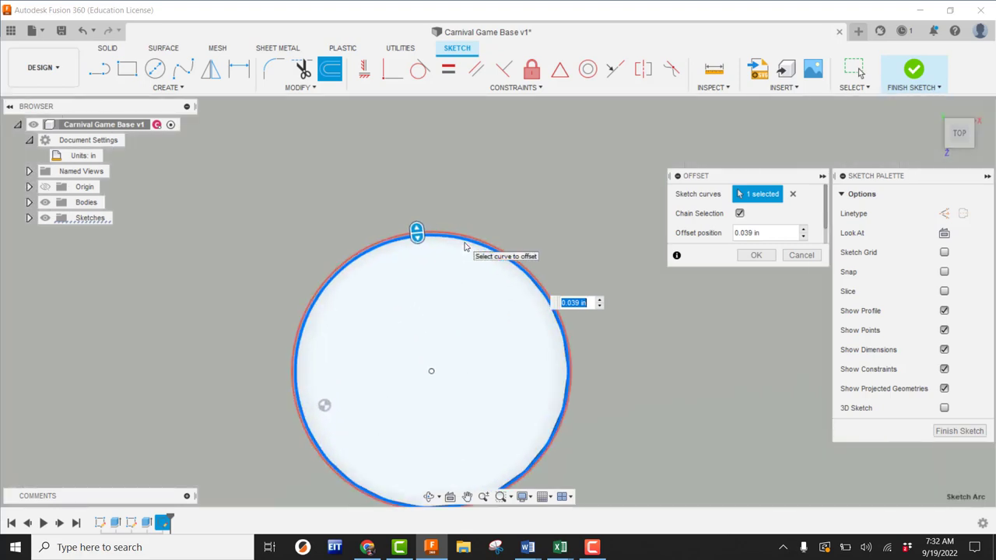
{"action": "scroll", "coordinate": [464, 246], "scroll_direction": "up", "scroll_amount": 2}
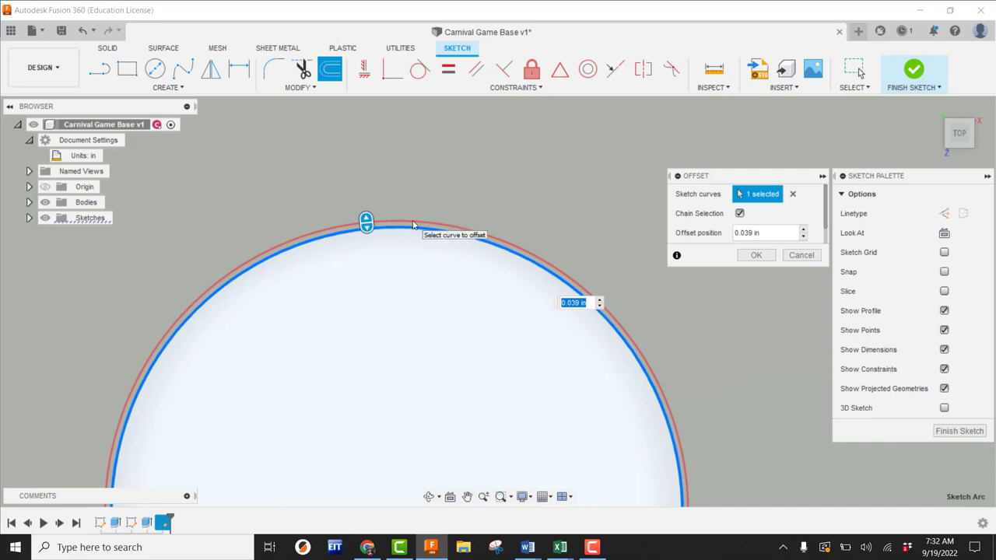
{"action": "scroll", "coordinate": [413, 224], "scroll_direction": "down", "scroll_amount": 2}
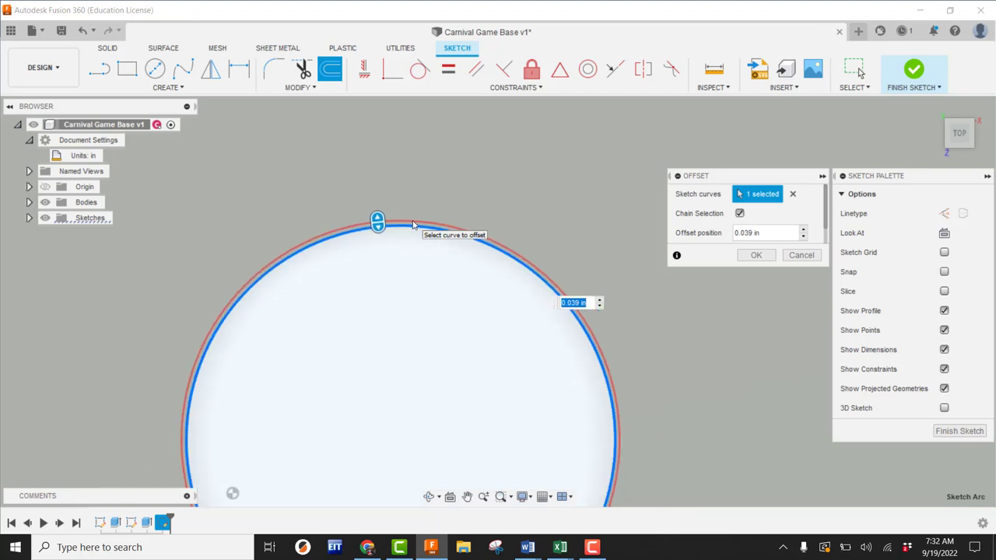
{"action": "left_click_drag", "start_coordinate": [377, 222], "coordinate": [372, 160]}
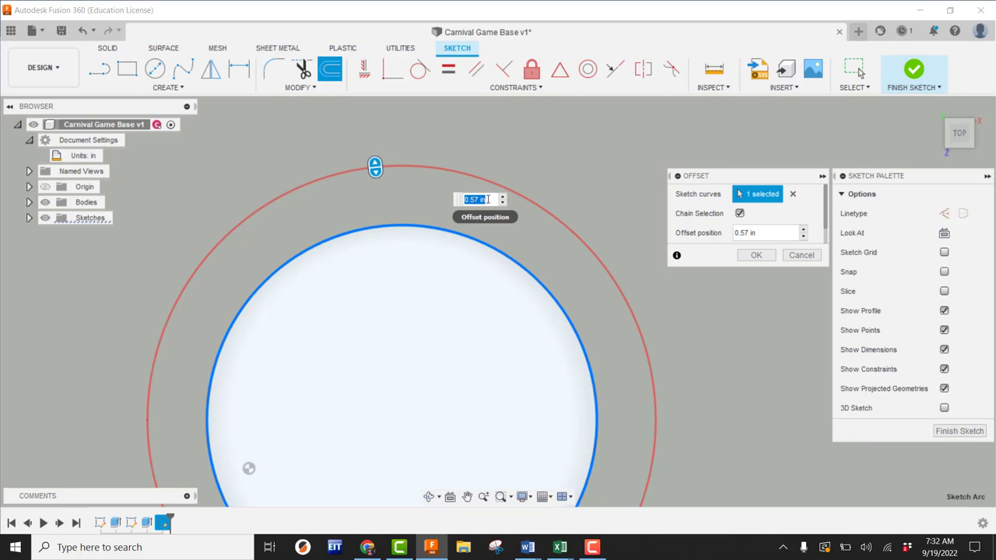
{"action": "type", "text": ".25"}
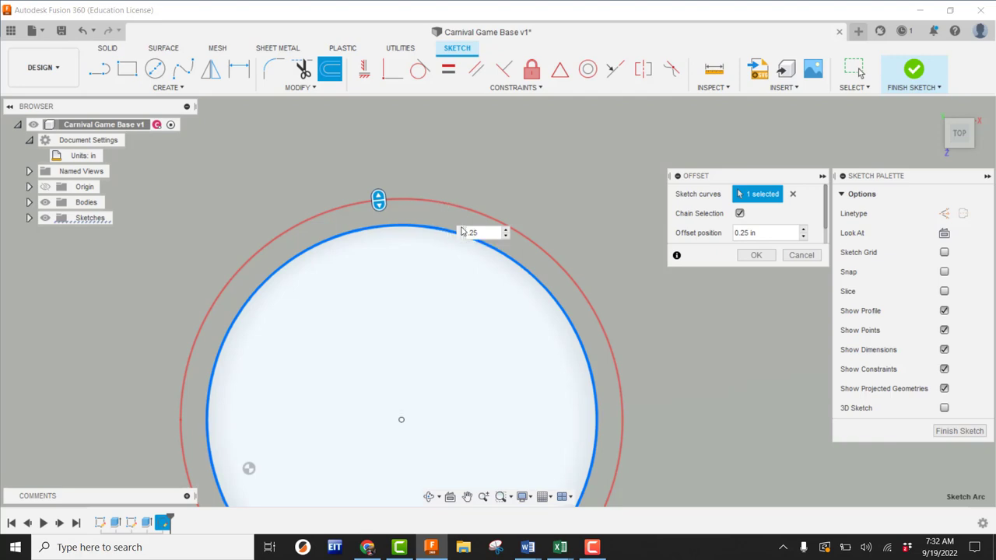
{"action": "left_click", "coordinate": [762, 257]}
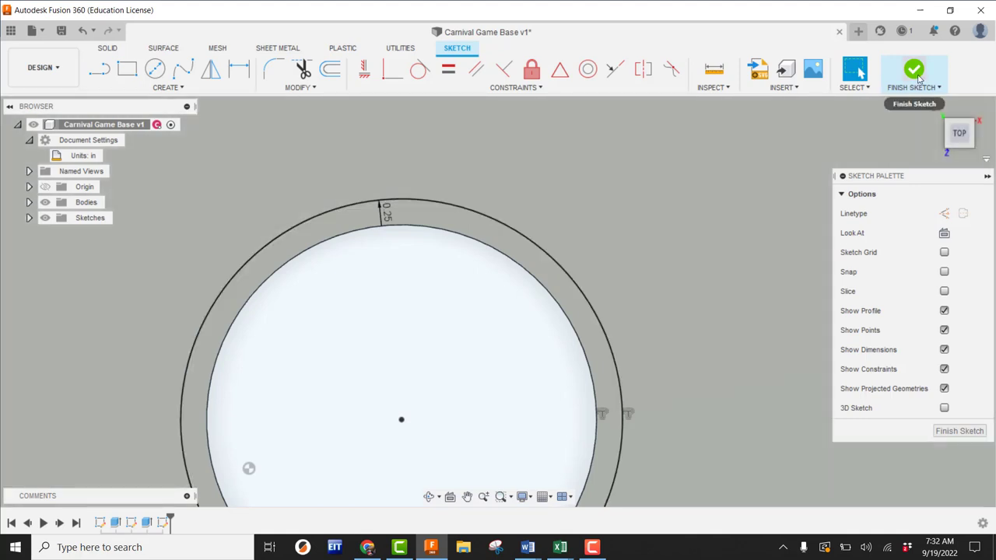
{"action": "left_click", "coordinate": [914, 71]}
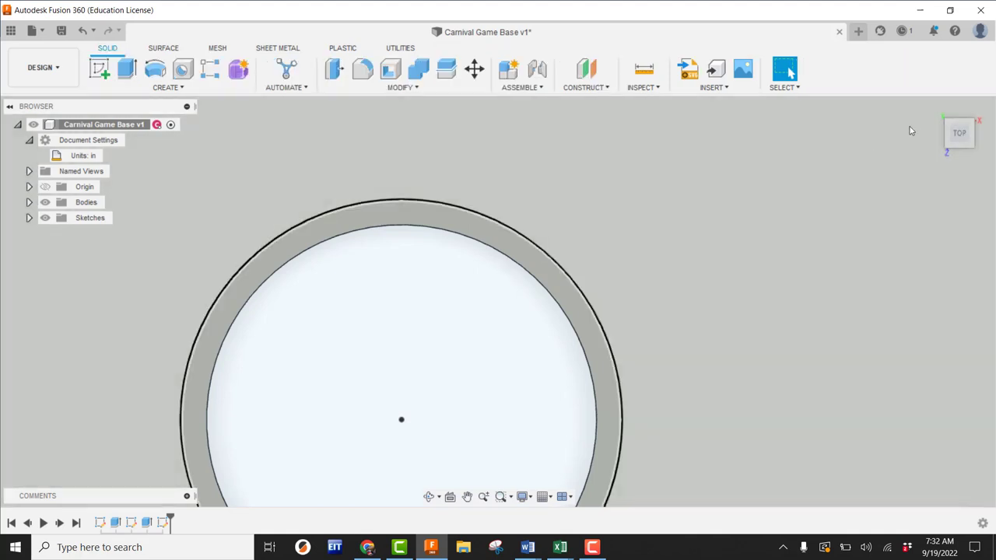
Extrude the ring profile around the winning hole 0.75 in upward, joined to the plate, as a raised rim
{"action": "left_click", "coordinate": [934, 109]}
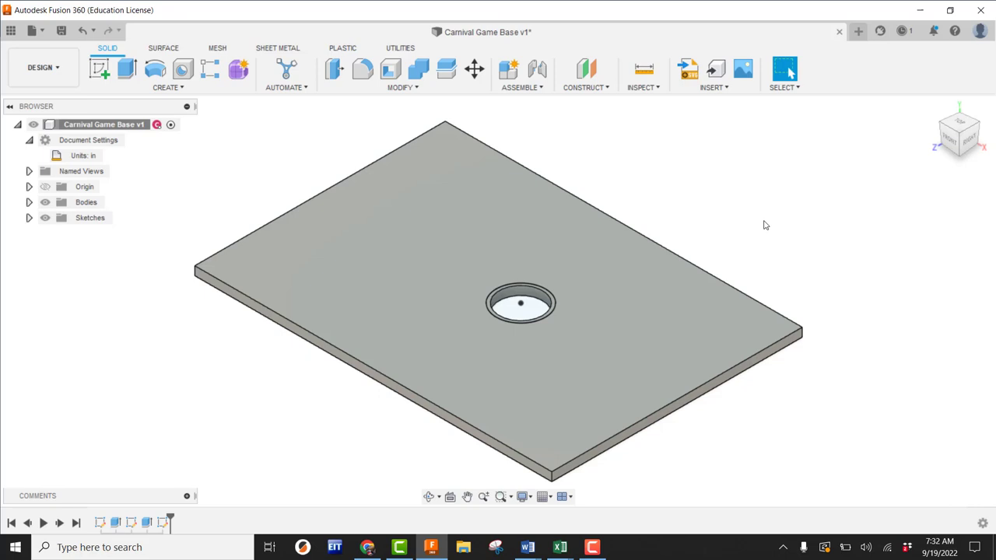
{"action": "left_click", "coordinate": [134, 70]}
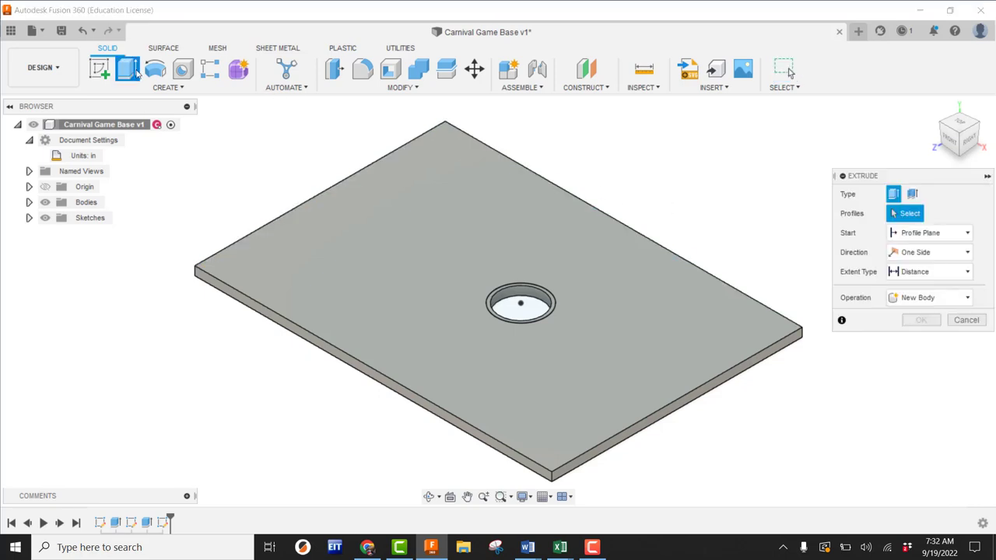
{"action": "scroll", "coordinate": [501, 322], "scroll_direction": "up", "scroll_amount": 8}
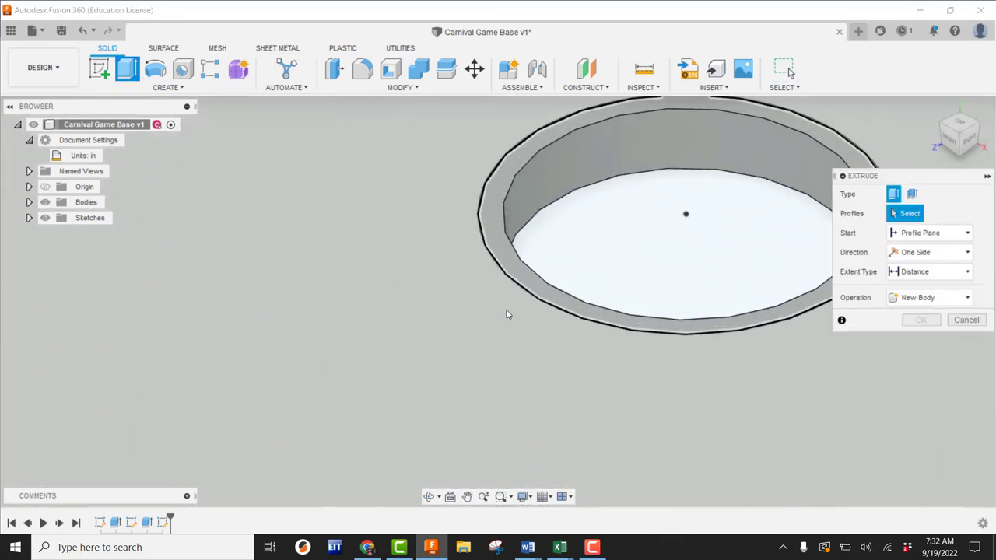
{"action": "scroll", "coordinate": [507, 314], "scroll_direction": "up", "scroll_amount": 3}
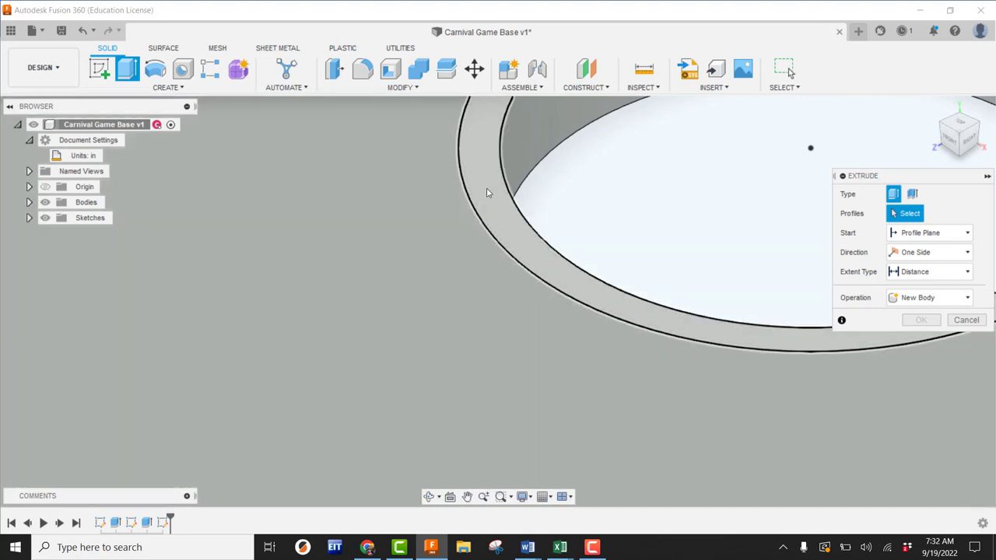
{"action": "left_click", "coordinate": [486, 188]}
{"action": "scroll", "coordinate": [459, 295], "scroll_direction": "down", "scroll_amount": 5}
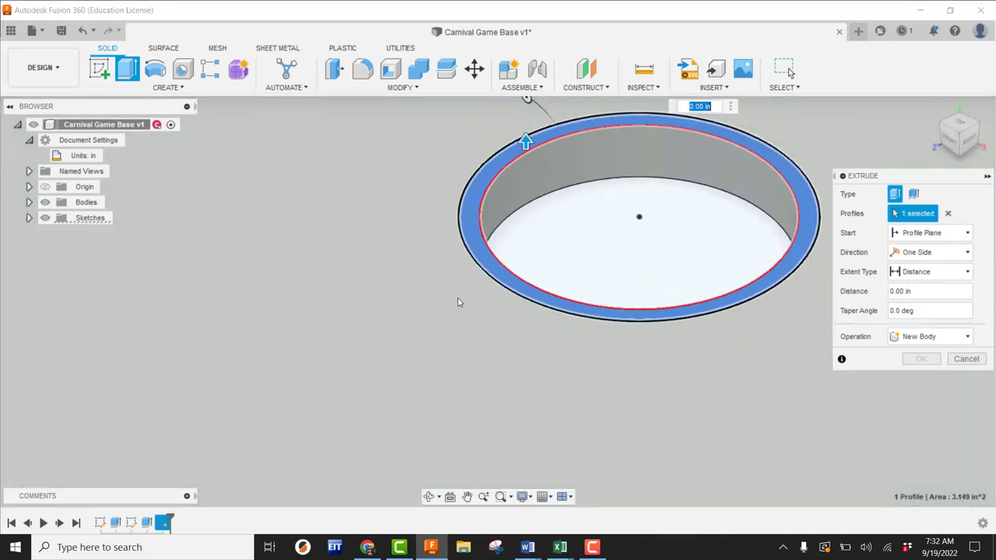
{"action": "middle_click_drag", "start_coordinate": [455, 303], "coordinate": [388, 347]}
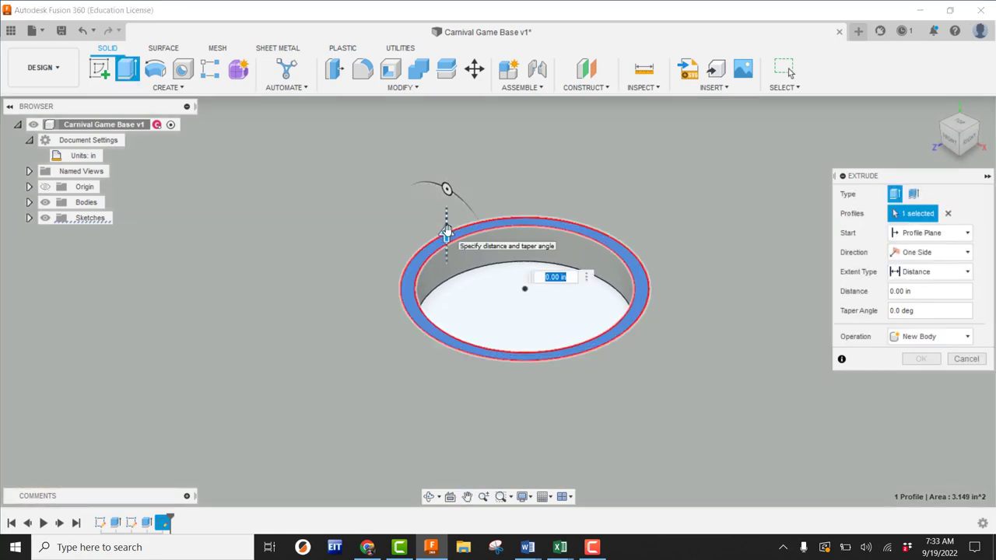
{"action": "left_click_drag", "start_coordinate": [445, 231], "coordinate": [446, 177]}
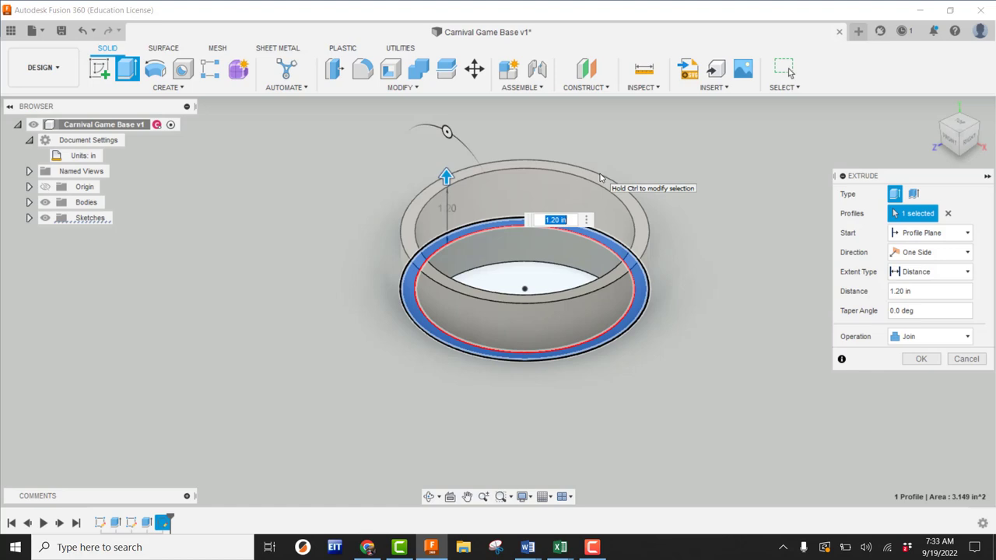
{"action": "type", "text": ".5"}
{"action": "key", "text": "BackSpace"}
{"action": "type", "text": "7"}
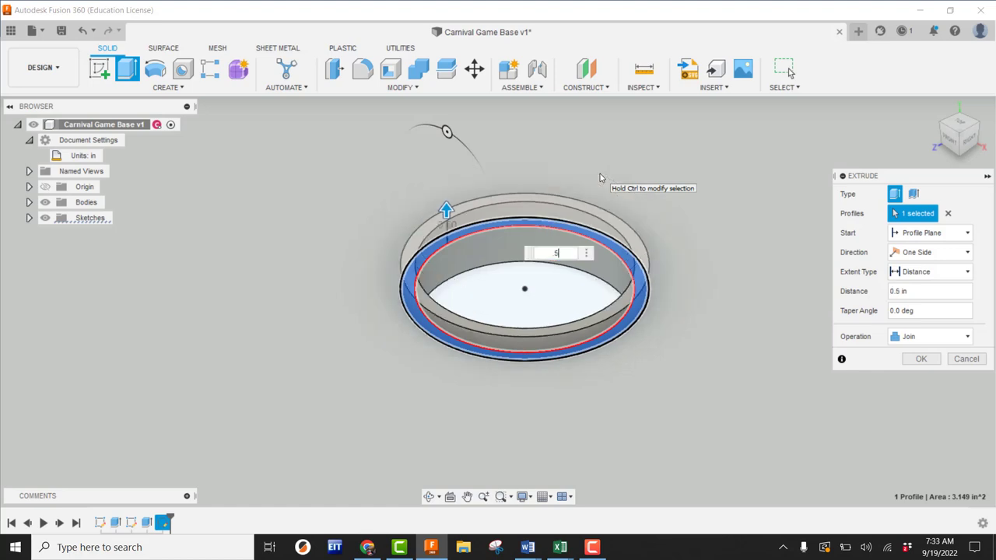
{"action": "type", "text": "5"}
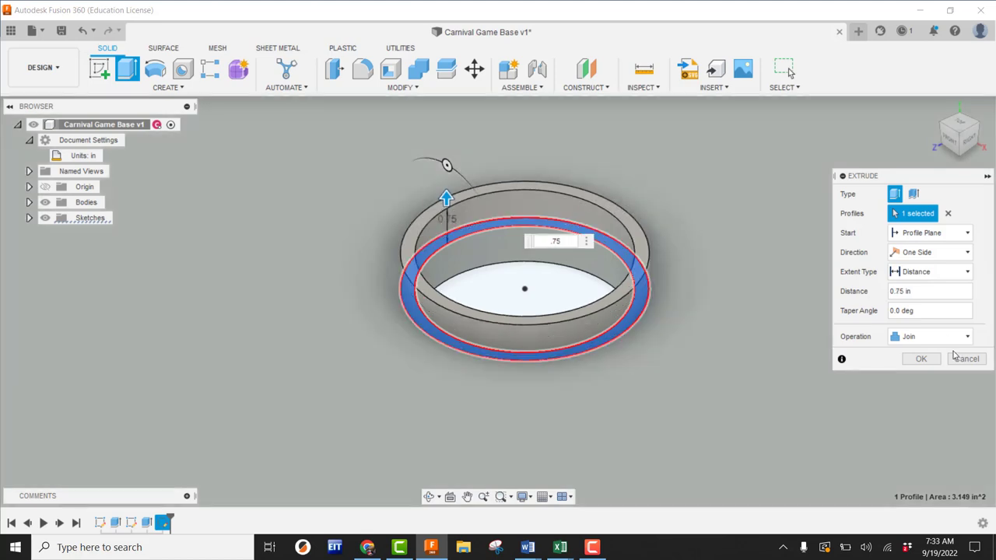
{"action": "left_click", "coordinate": [923, 360]}
Create a construction plane tangent to the rim's outer cylindrical face at 0.0 deg
{"action": "scroll", "coordinate": [730, 317], "scroll_direction": "down", "scroll_amount": 5}
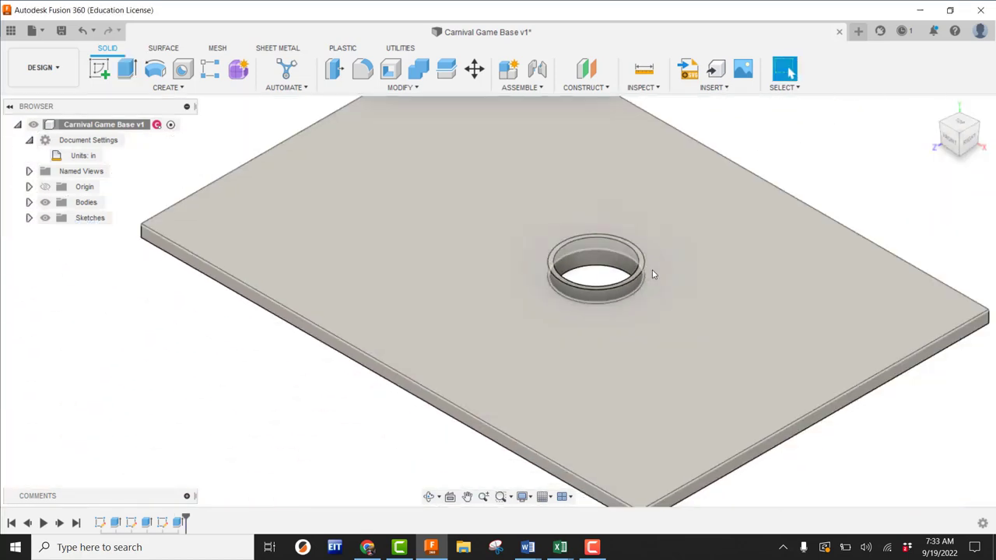
{"action": "middle_click_drag", "start_coordinate": [871, 226], "coordinate": [770, 235]}
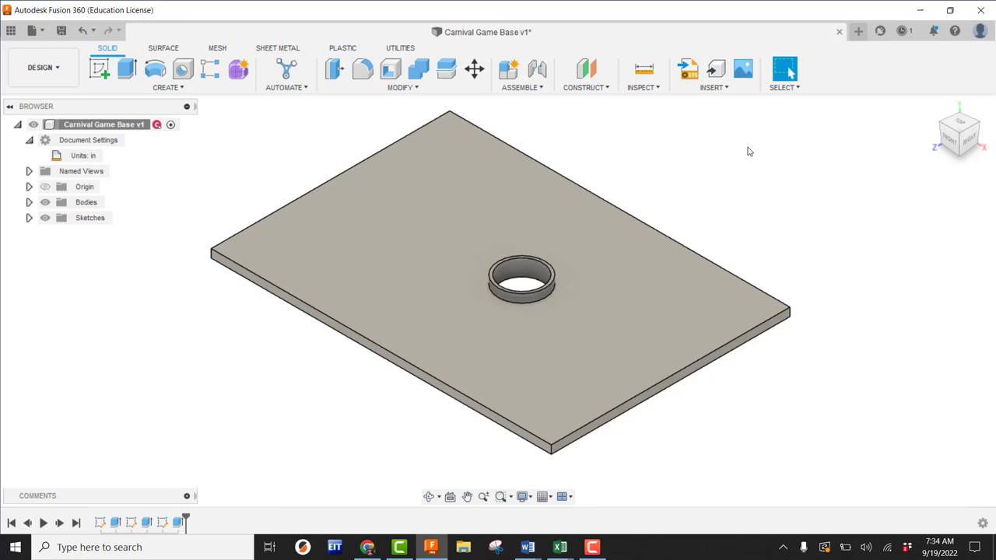
{"action": "left_click", "coordinate": [597, 90]}
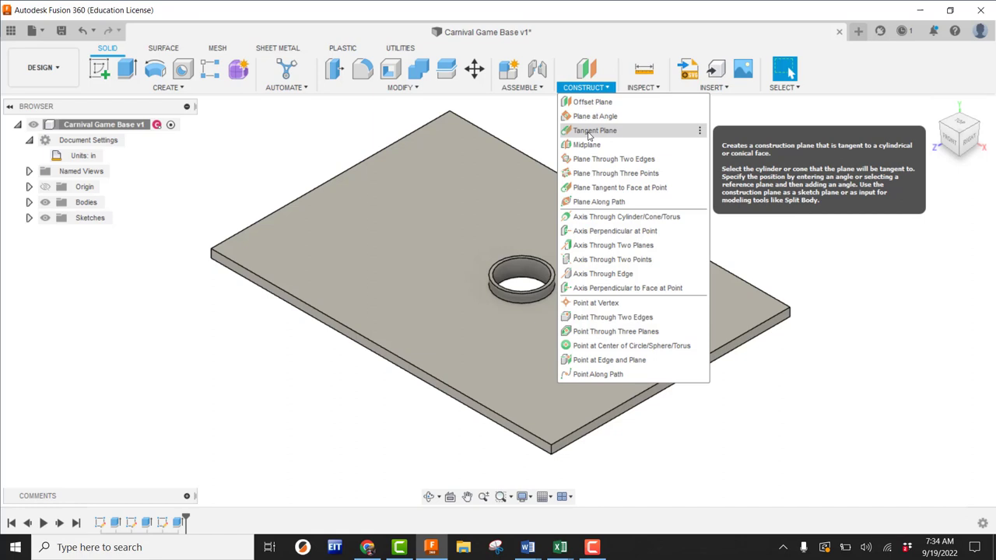
{"action": "left_click", "coordinate": [588, 133]}
{"action": "scroll", "coordinate": [498, 311], "scroll_direction": "up", "scroll_amount": 5}
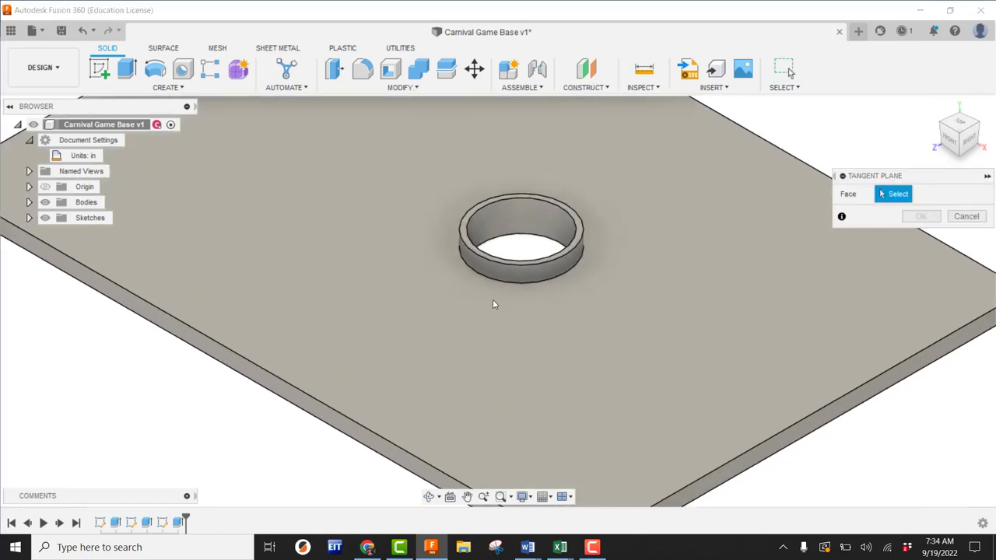
{"action": "left_click", "coordinate": [470, 266]}
{"action": "scroll", "coordinate": [544, 303], "scroll_direction": "down", "scroll_amount": 5}
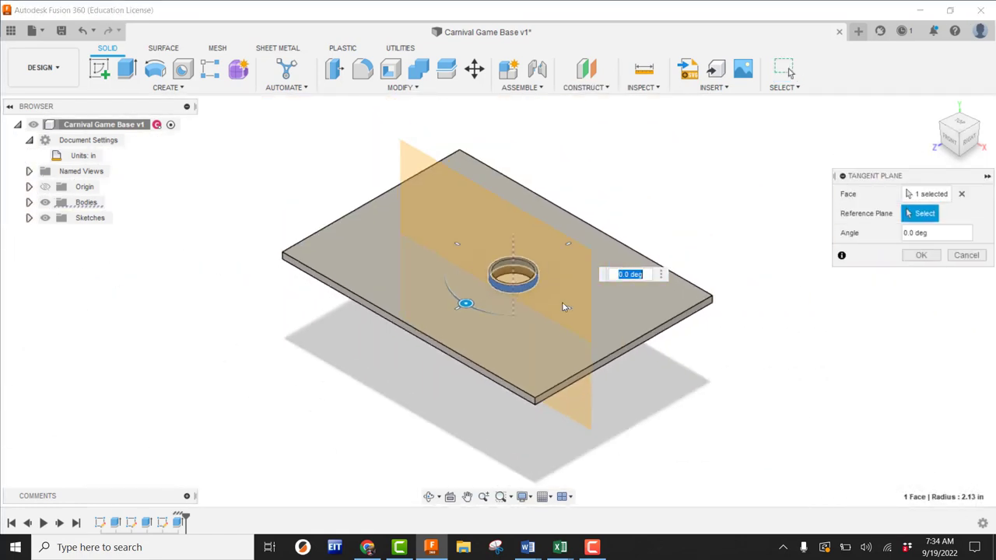
{"action": "mouse_move", "coordinate": [749, 251]}
{"action": "middle_mouse_down", "text": "shift"}
{"action": "mouse_move", "coordinate": [671, 229]}
{"action": "mouse_move", "coordinate": [742, 246]}
{"action": "middle_mouse_up", "text": "shift"}
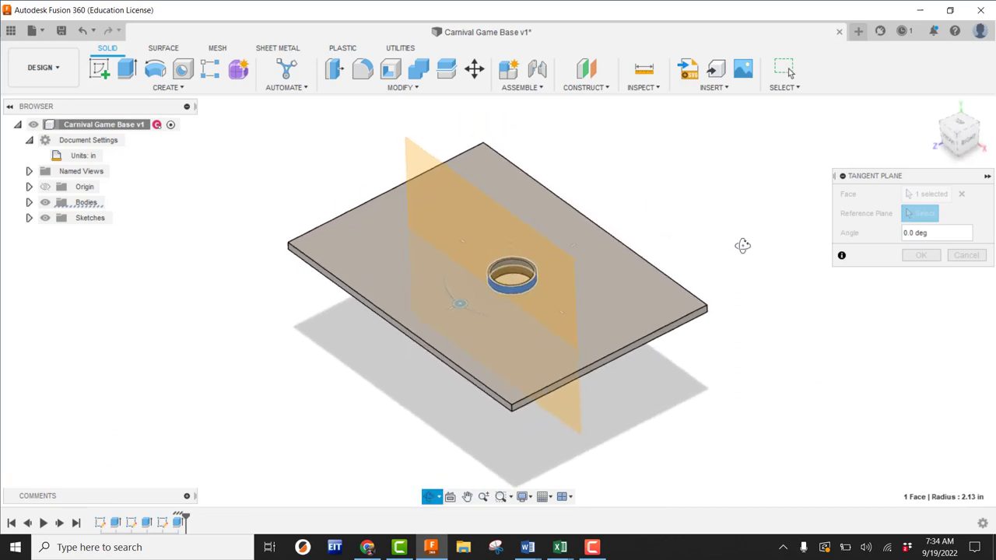
{"action": "scroll", "coordinate": [483, 288], "scroll_direction": "up", "scroll_amount": 4}
{"action": "scroll", "coordinate": [471, 281], "scroll_direction": "down", "scroll_amount": 2}
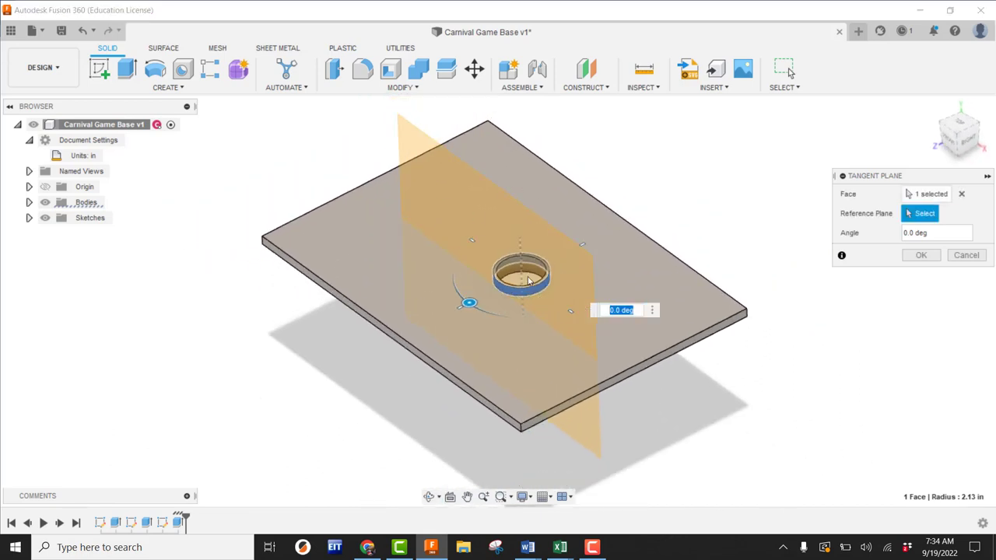
{"action": "left_click", "coordinate": [918, 257]}
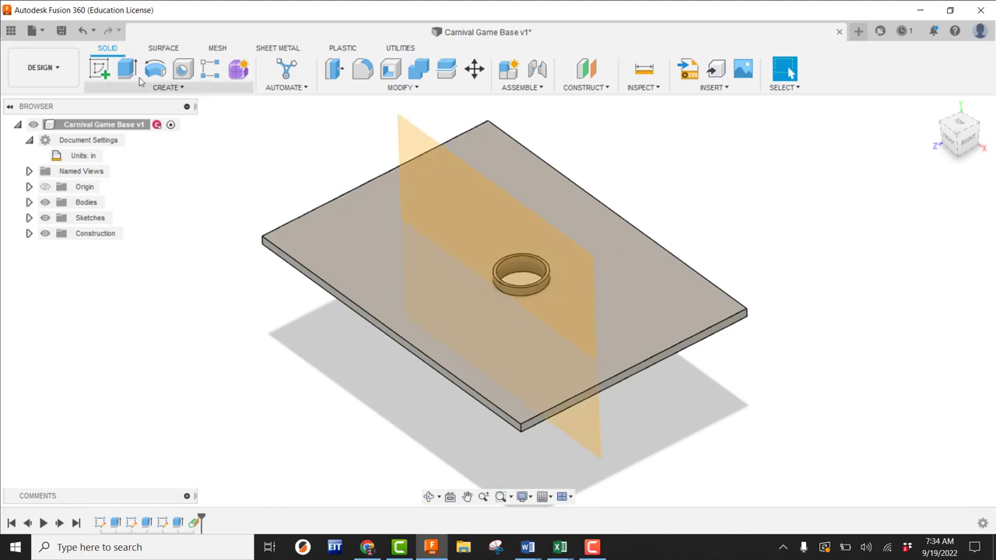
Start a sketch on the tangent plane and add the text WINNER in a frame spanning the rim's front side
{"action": "left_click", "coordinate": [102, 70]}
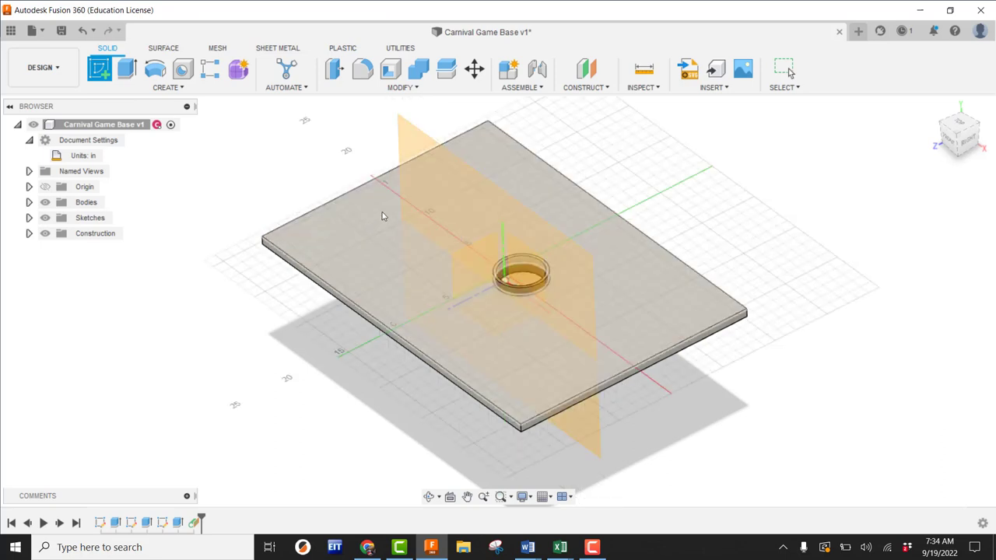
{"action": "left_click", "coordinate": [407, 141]}
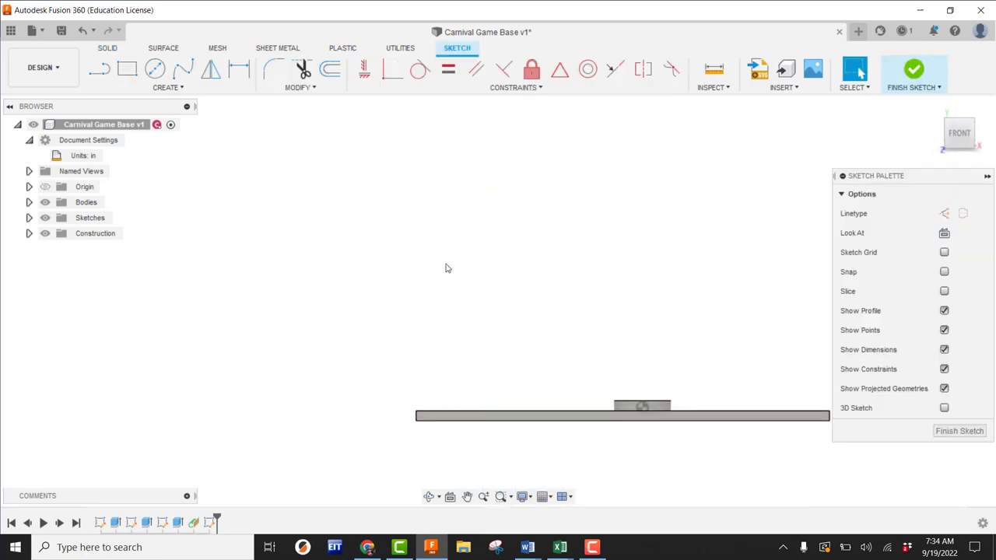
{"action": "scroll", "coordinate": [671, 427], "scroll_direction": "up", "scroll_amount": 10}
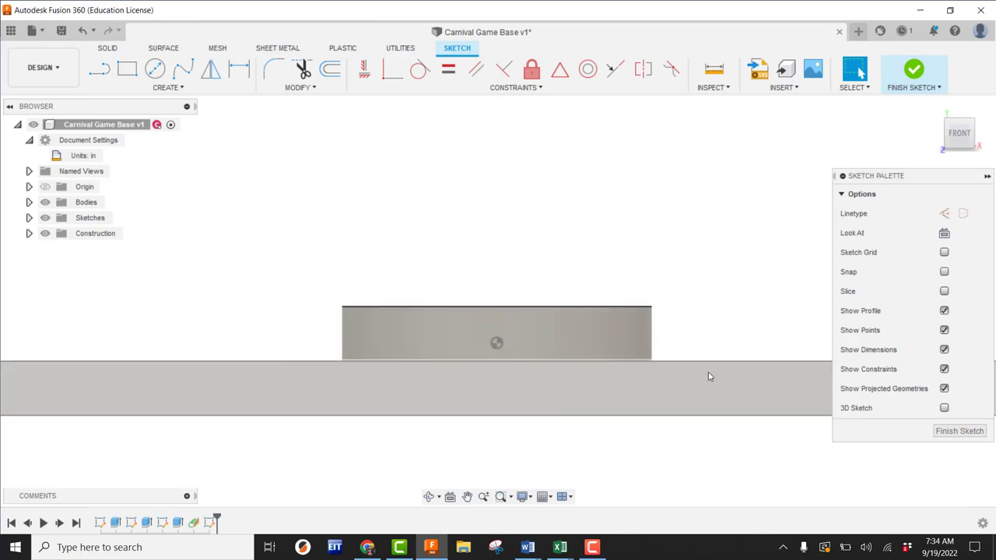
{"action": "middle_click_drag", "start_coordinate": [702, 369], "coordinate": [659, 363]}
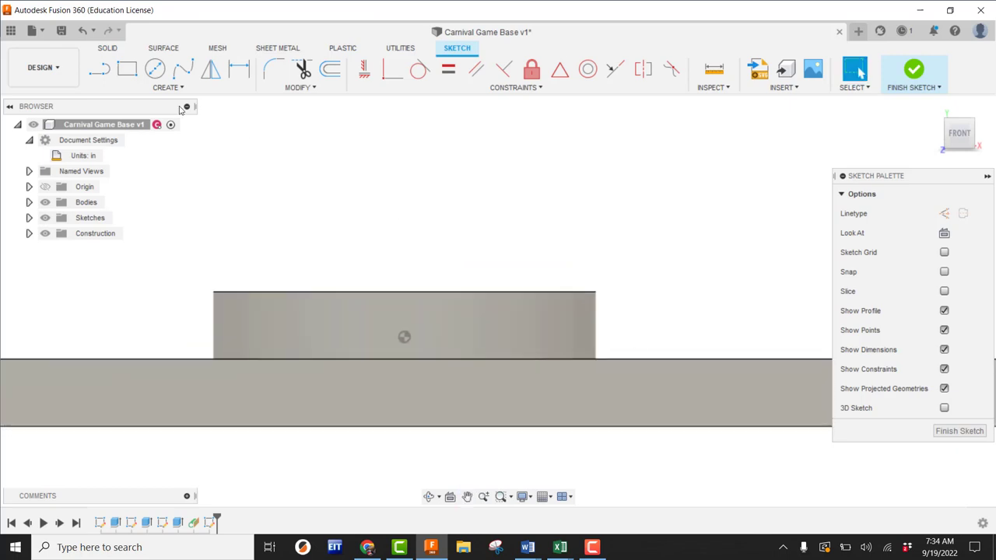
{"action": "left_click", "coordinate": [168, 87]}
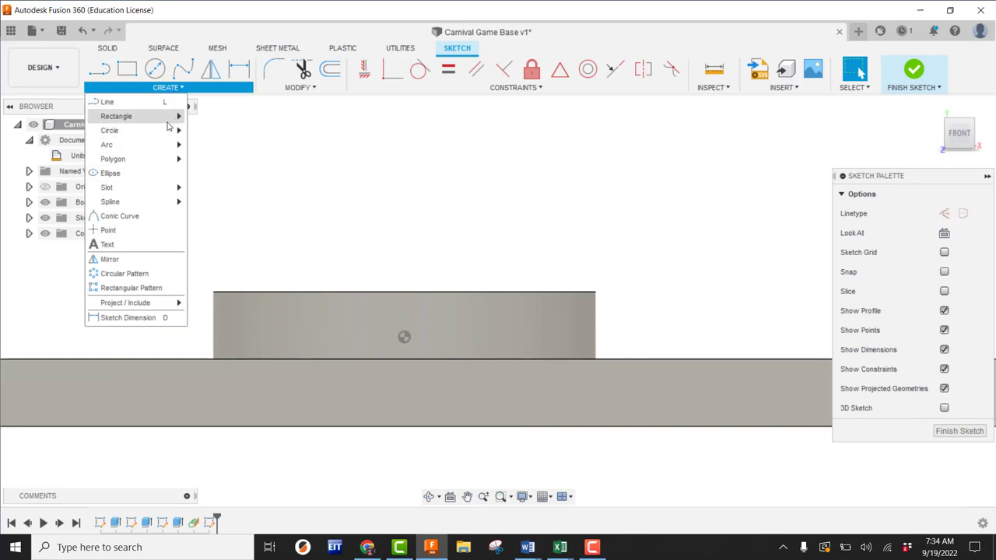
{"action": "left_click", "coordinate": [107, 245]}
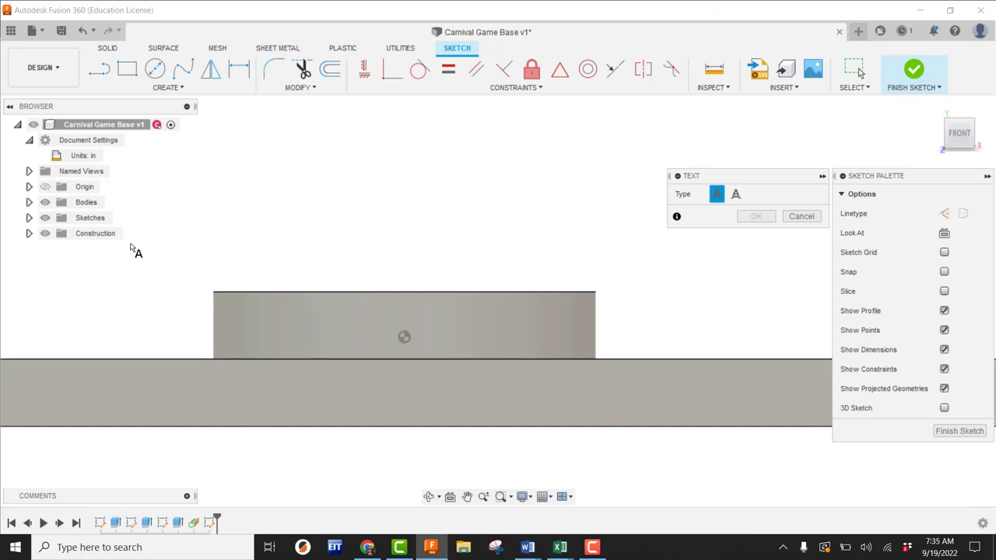
{"action": "left_click", "coordinate": [219, 297]}
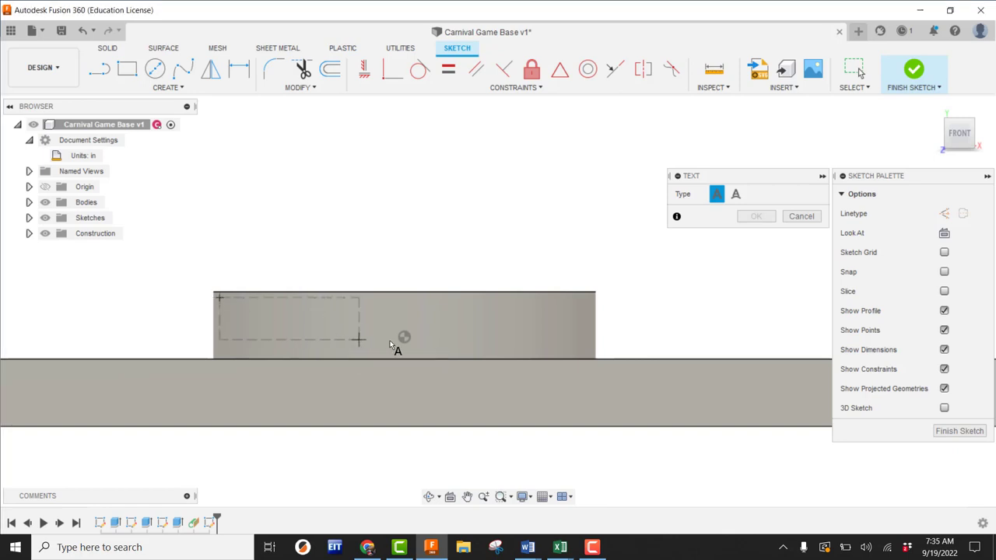
{"action": "left_click", "coordinate": [590, 354]}
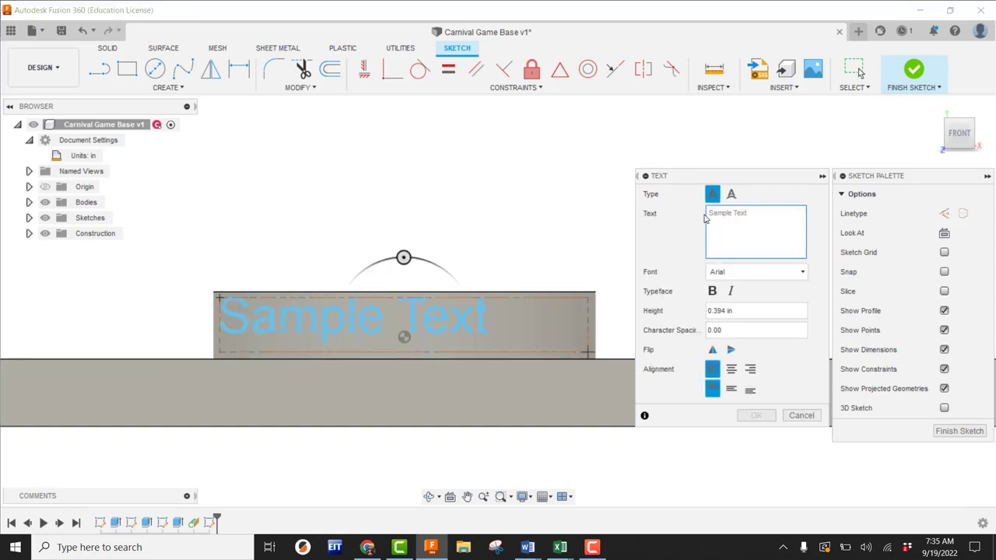
{"action": "type", "text": "W"}
{"action": "key", "text": "BackSpace"}
{"action": "type", "text": "WINNER"}
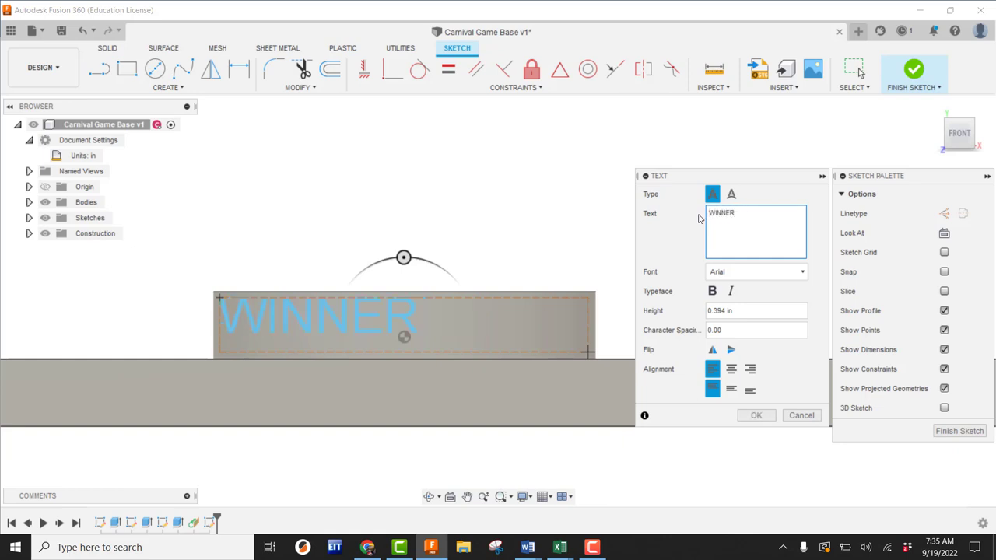
Format the WINNER text as centered, middle-aligned, bold italic with 0.5 in height, and finish the sketch
{"action": "left_click", "coordinate": [734, 370]}
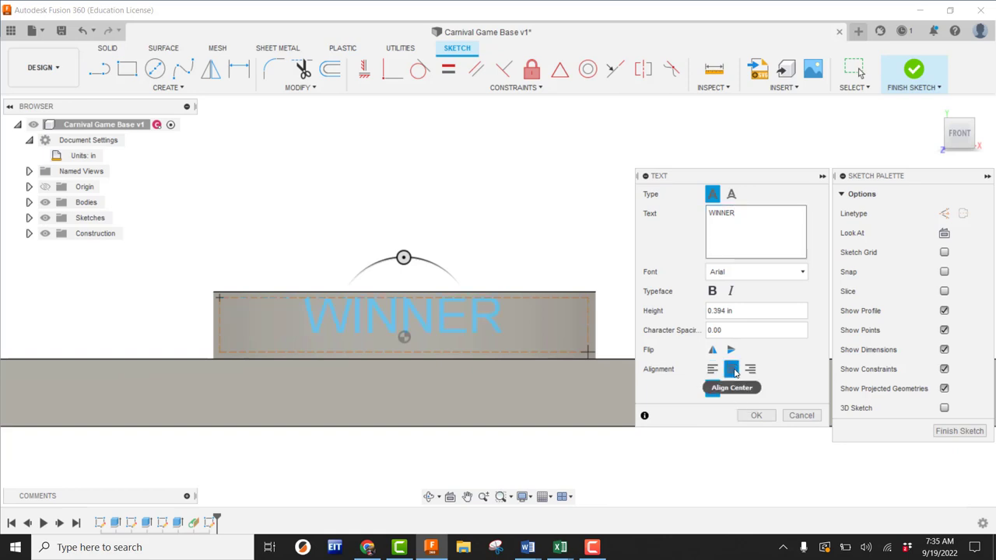
{"action": "left_click", "coordinate": [732, 389]}
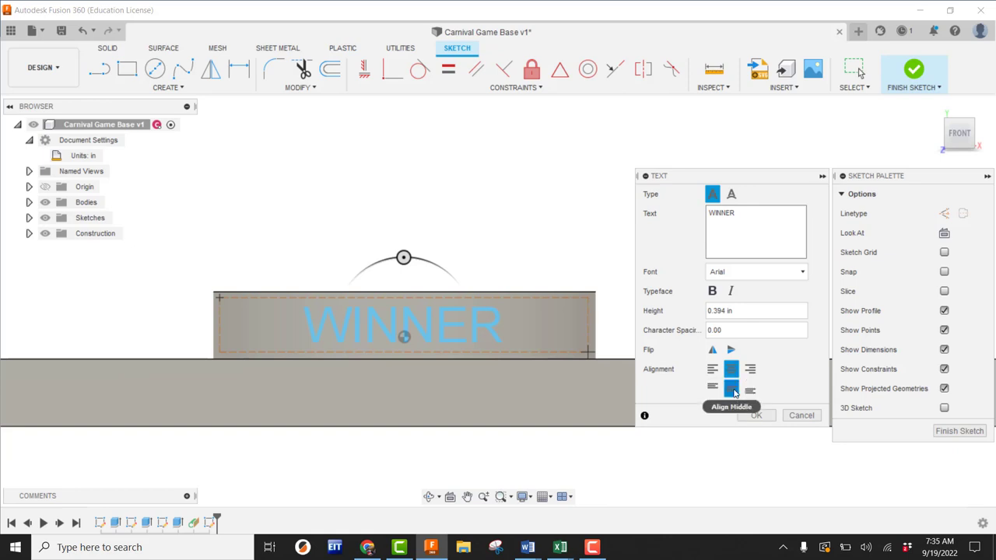
{"action": "left_click", "coordinate": [712, 292]}
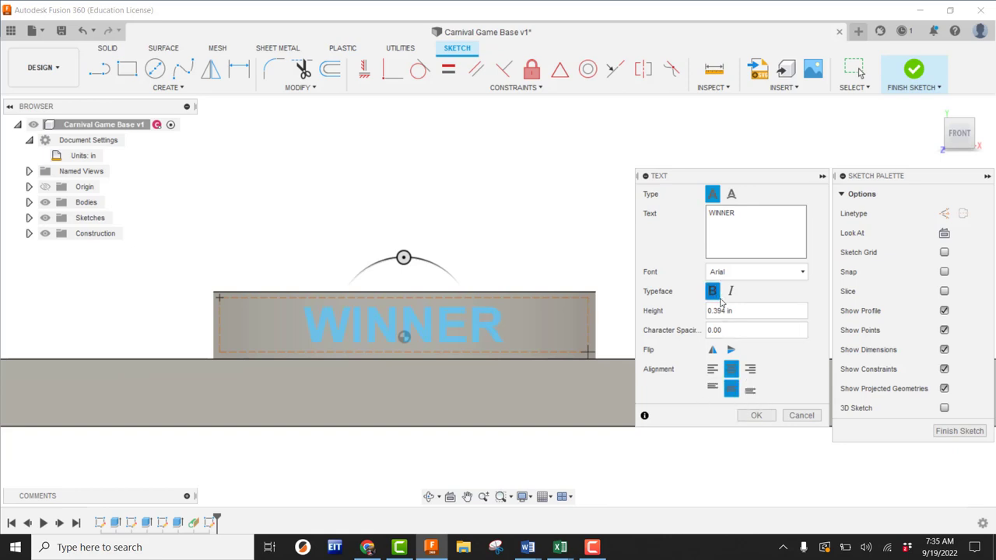
{"action": "left_click_drag", "start_coordinate": [735, 311], "coordinate": [696, 314]}
{"action": "key", "text": "BackSpace"}
{"action": "type", "text": ".5"}
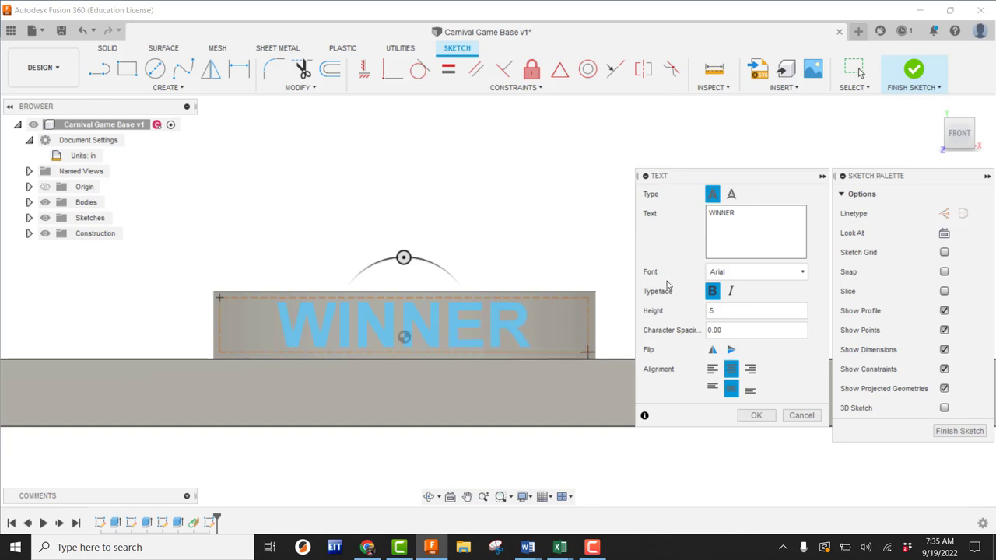
{"action": "left_click", "coordinate": [731, 292]}
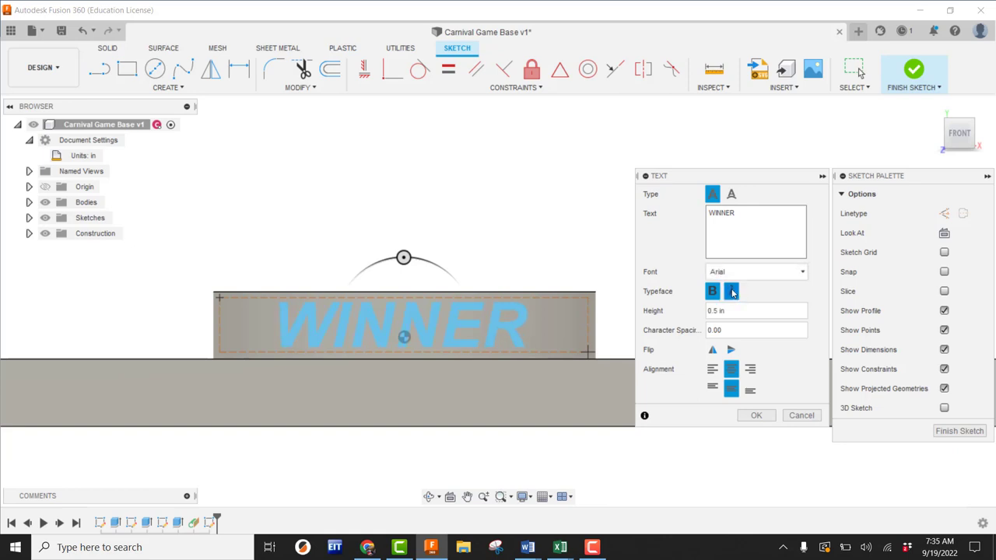
{"action": "left_click", "coordinate": [757, 416]}
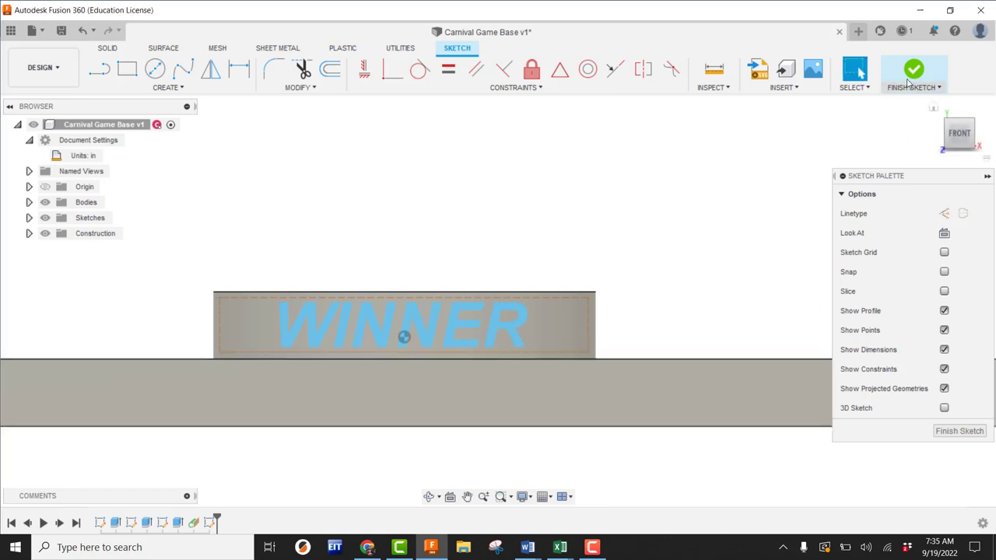
{"action": "left_click", "coordinate": [914, 81]}
Emboss the WINNER sketch text onto the outer cylindrical face of the rim, with tangent chain enabled
{"action": "left_click", "coordinate": [933, 111]}
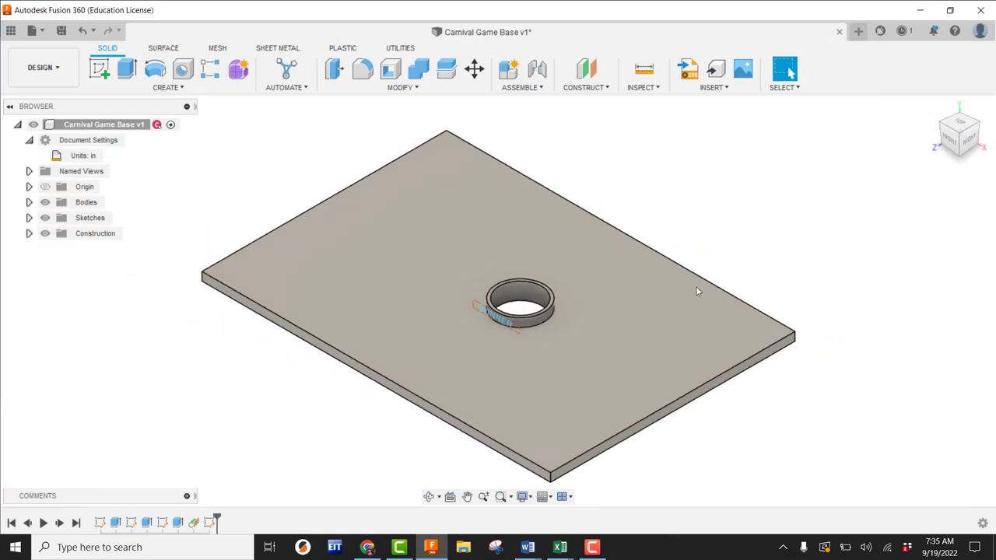
{"action": "scroll", "coordinate": [525, 315], "scroll_direction": "up", "scroll_amount": 3}
{"action": "scroll", "coordinate": [524, 315], "scroll_direction": "up", "scroll_amount": 3}
{"action": "middle_click_drag", "start_coordinate": [524, 315], "coordinate": [709, 327], "text": "shift"}
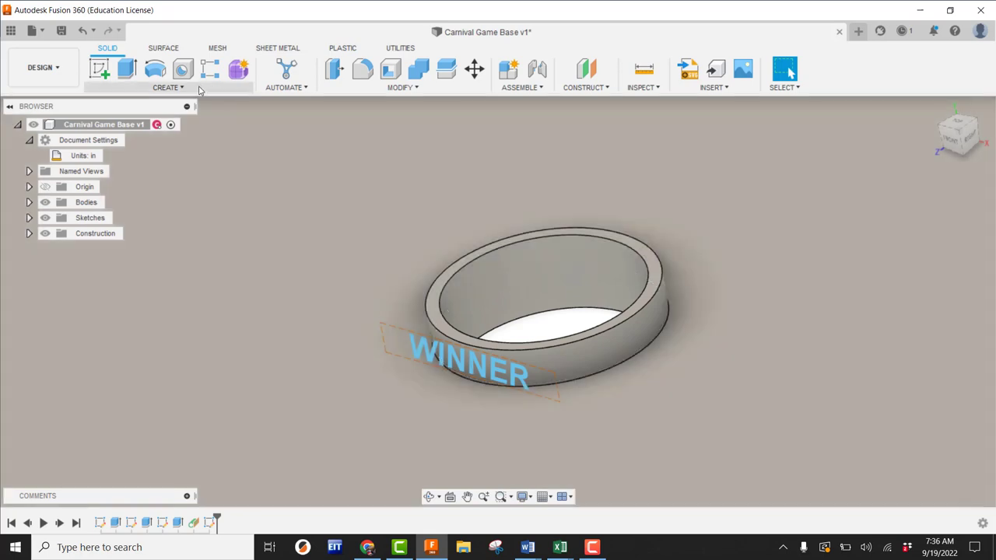
{"action": "left_click", "coordinate": [199, 89]}
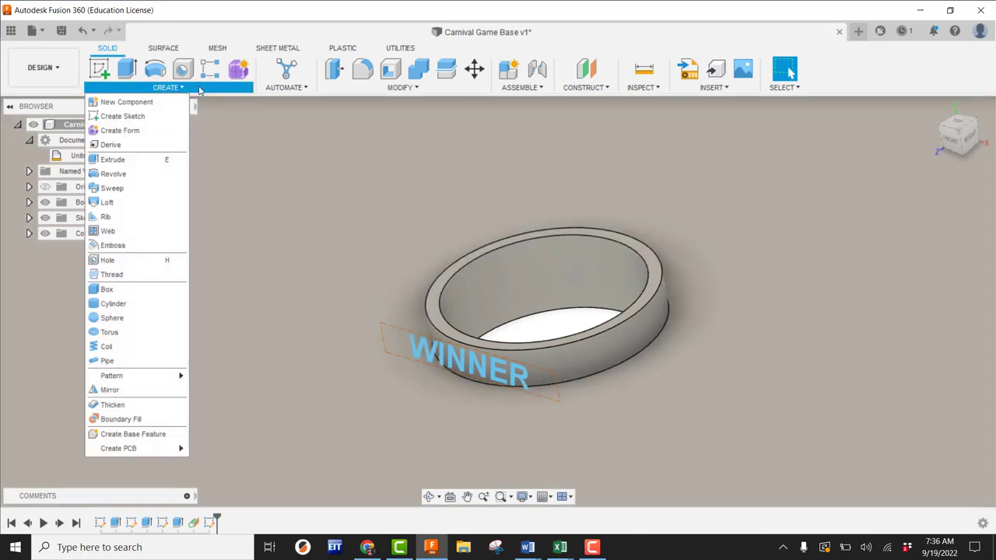
{"action": "left_click", "coordinate": [117, 246]}
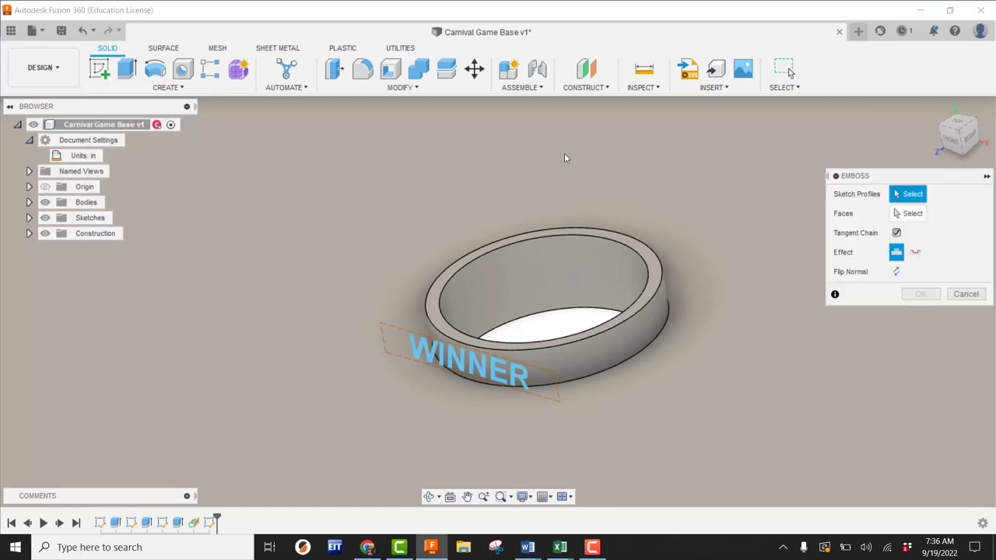
{"action": "left_click", "coordinate": [514, 380]}
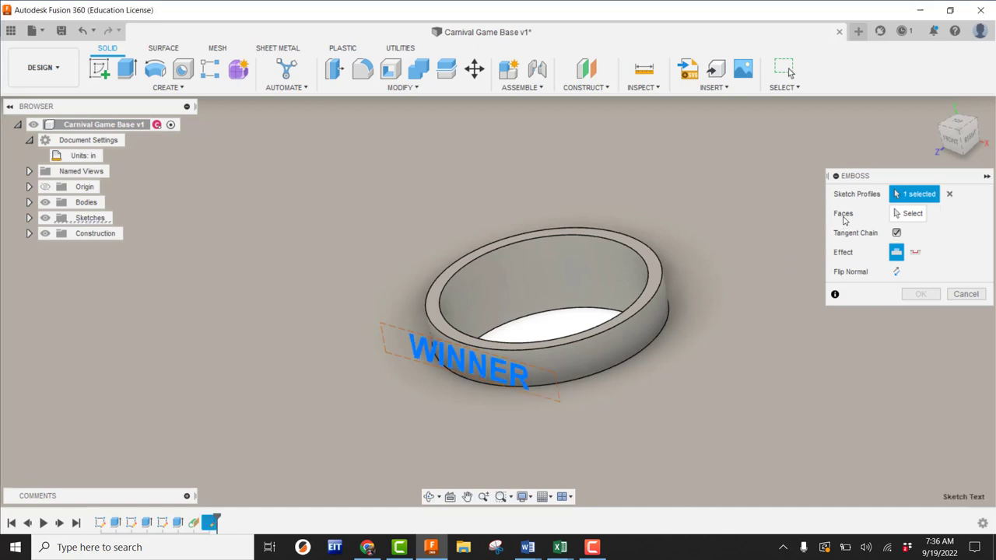
{"action": "left_click", "coordinate": [906, 214]}
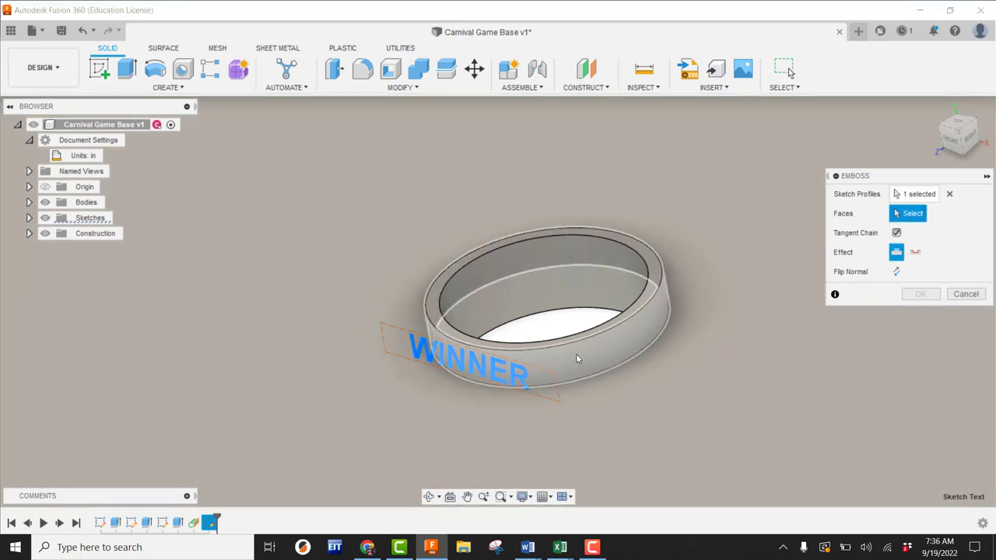
{"action": "left_click", "coordinate": [577, 358]}
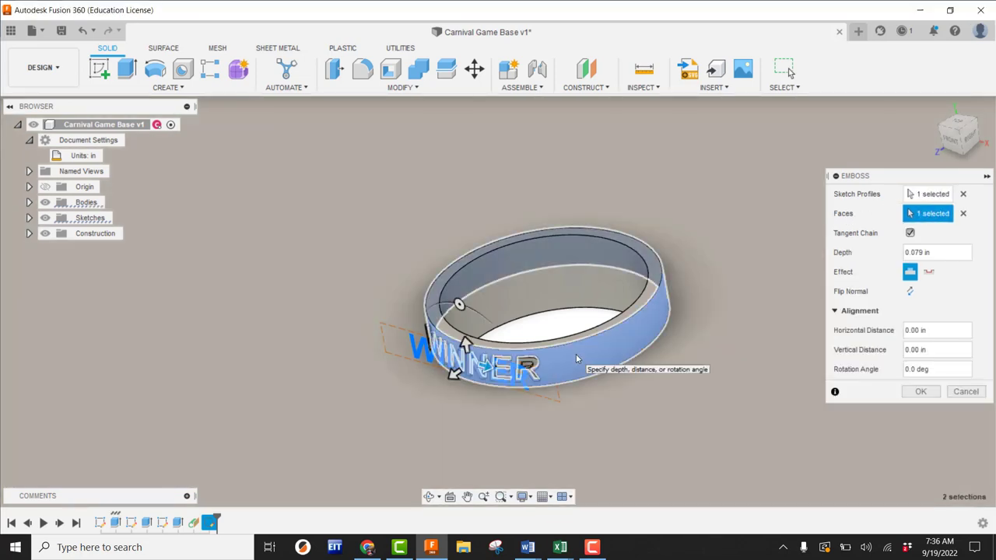
{"action": "scroll", "coordinate": [566, 391], "scroll_direction": "up", "scroll_amount": 6}
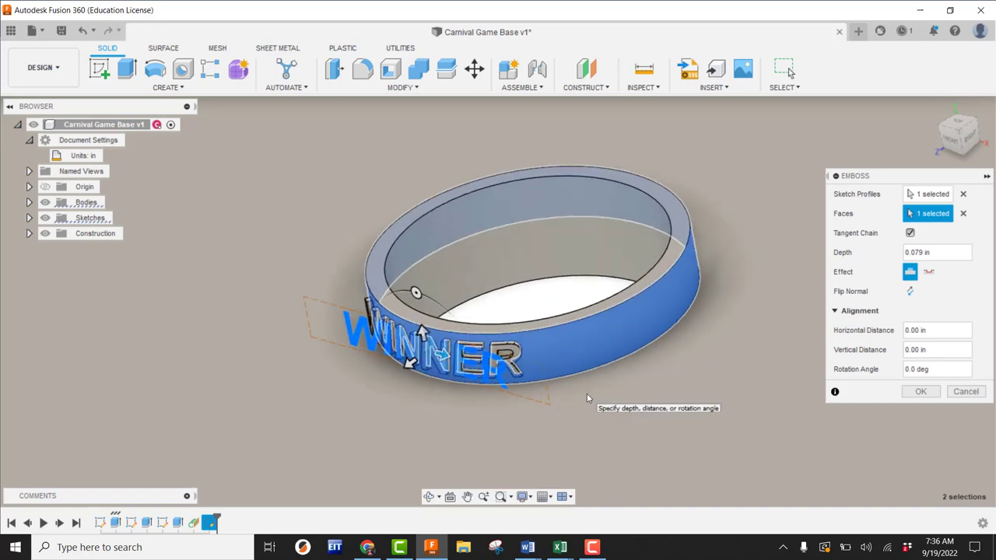
Set the emboss depth of the WINNER lettering to 0.05 in
{"action": "scroll", "coordinate": [567, 392], "scroll_direction": "down", "scroll_amount": 5}
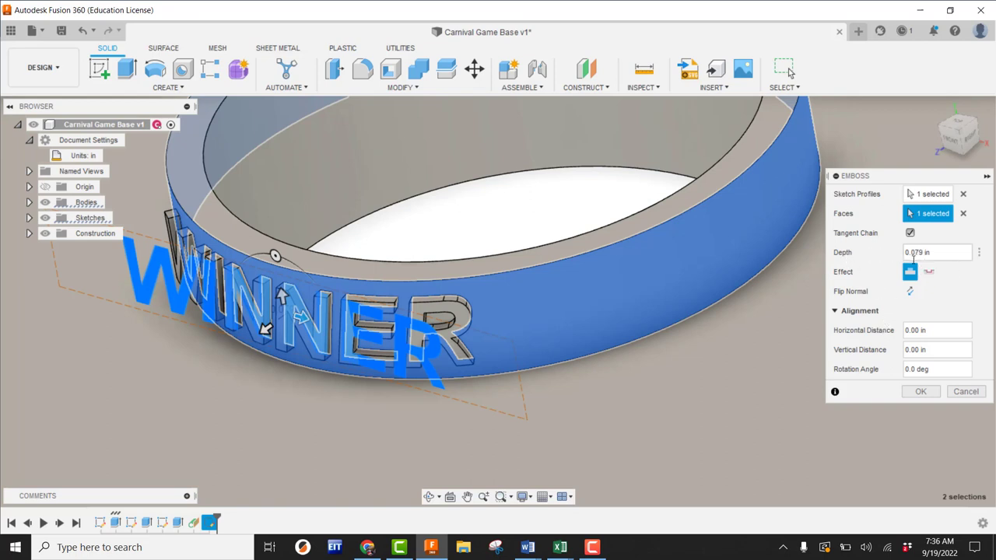
{"action": "left_click", "coordinate": [935, 251]}
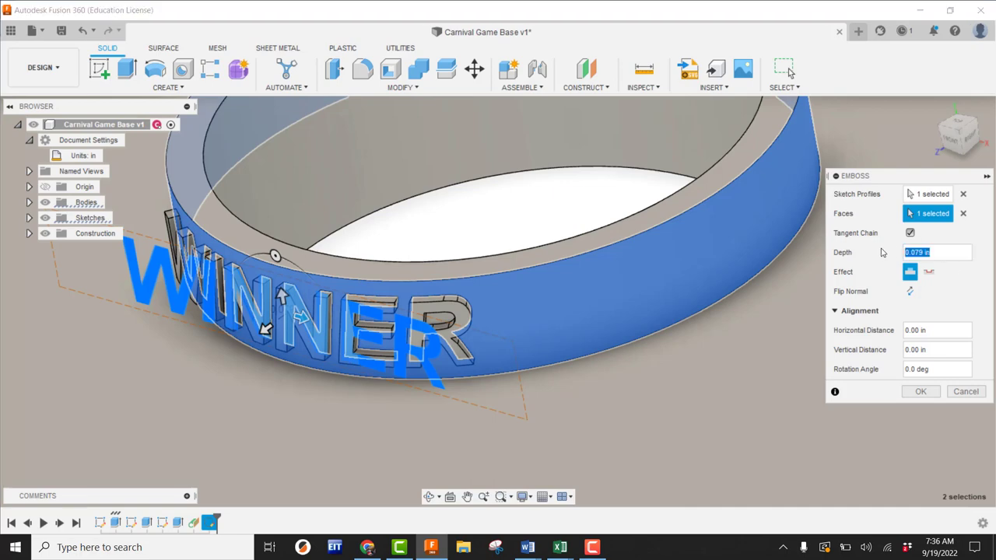
{"action": "key", "text": "BackSpace"}
{"action": "type", "text": ".05"}
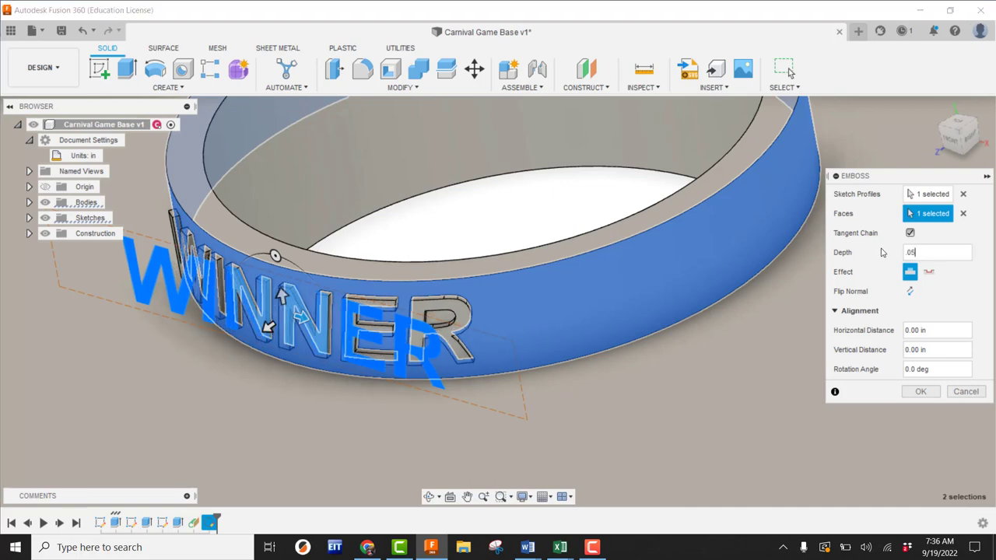
{"action": "scroll", "coordinate": [449, 302], "scroll_direction": "up", "scroll_amount": 5}
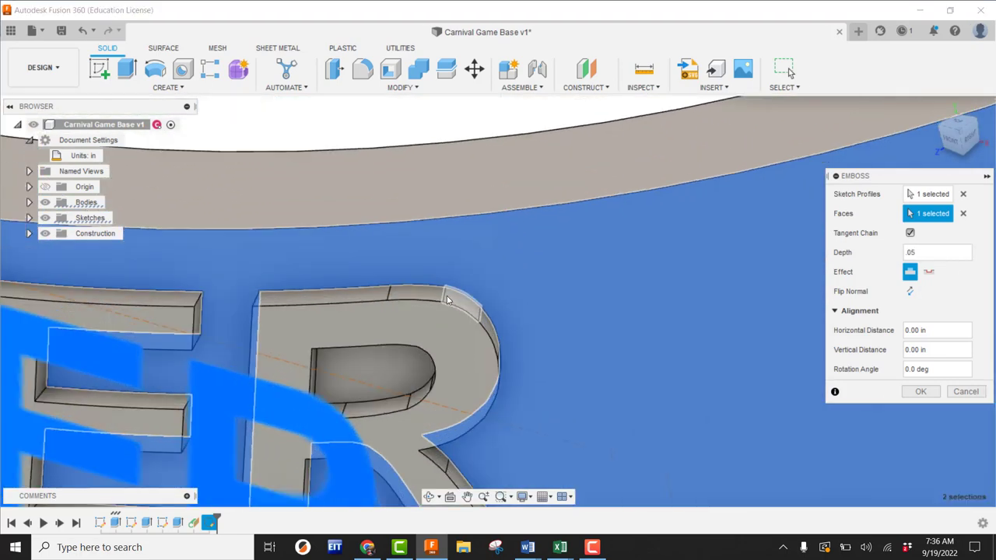
{"action": "scroll", "coordinate": [467, 349], "scroll_direction": "down", "scroll_amount": 4}
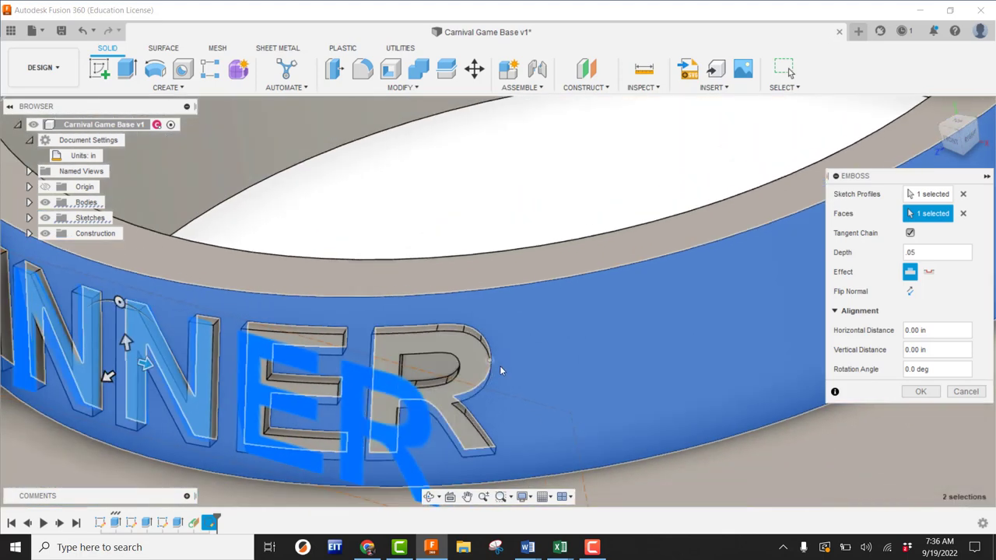
{"action": "scroll", "coordinate": [501, 371], "scroll_direction": "down", "scroll_amount": 3}
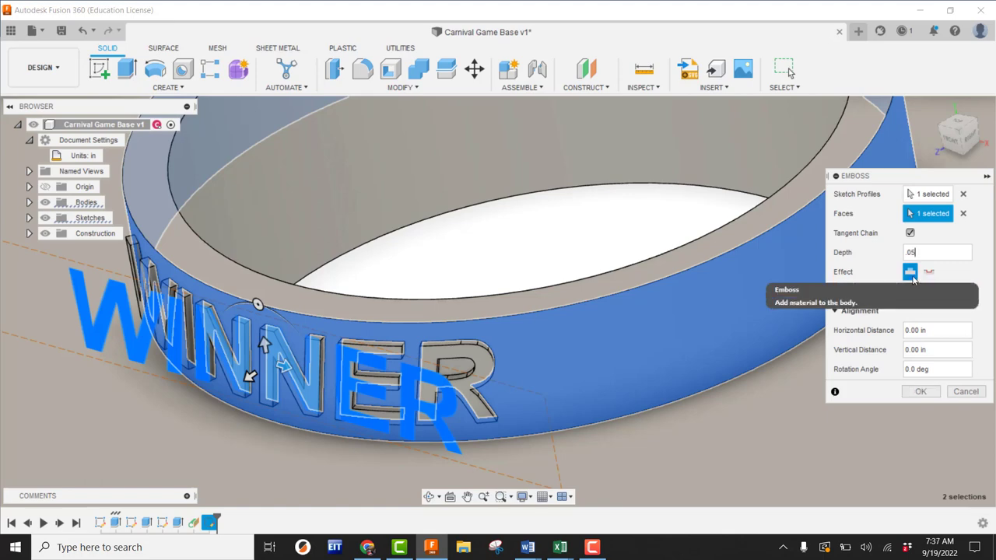
Try the Deboss effect on the WINNER lettering and return the effect to Emboss
{"action": "left_click", "coordinate": [928, 272]}
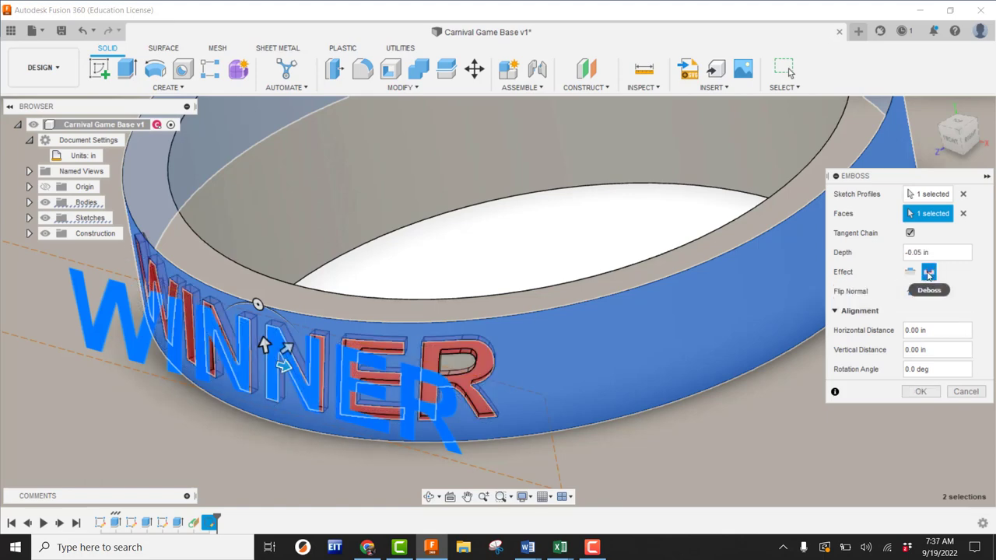
{"action": "scroll", "coordinate": [544, 365], "scroll_direction": "up", "scroll_amount": 5}
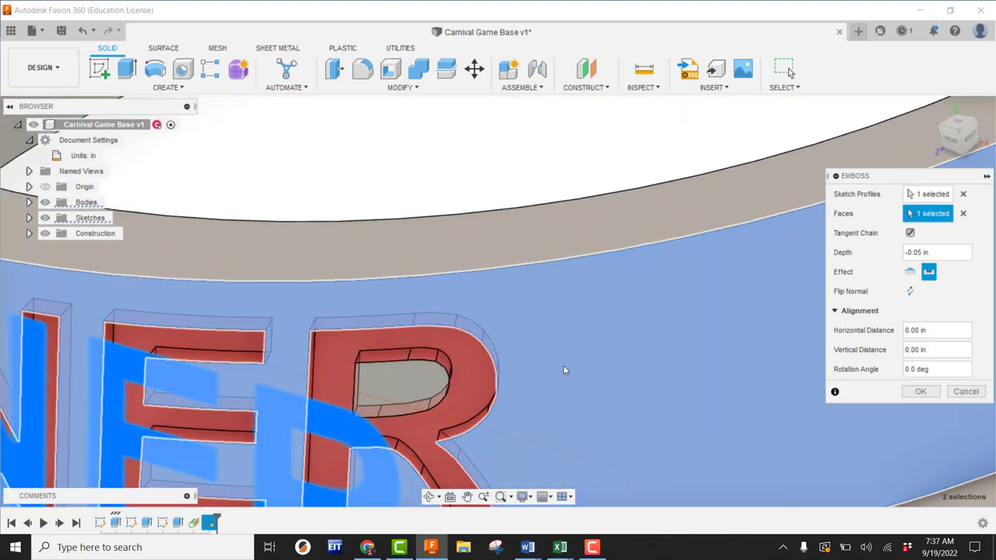
{"action": "scroll", "coordinate": [587, 385], "scroll_direction": "down", "scroll_amount": 3}
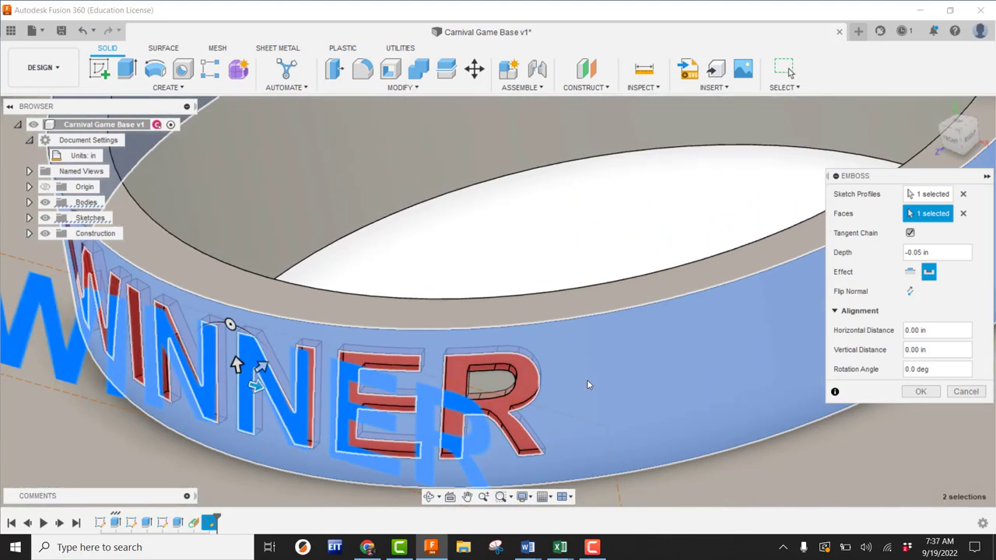
{"action": "left_click", "coordinate": [910, 272]}
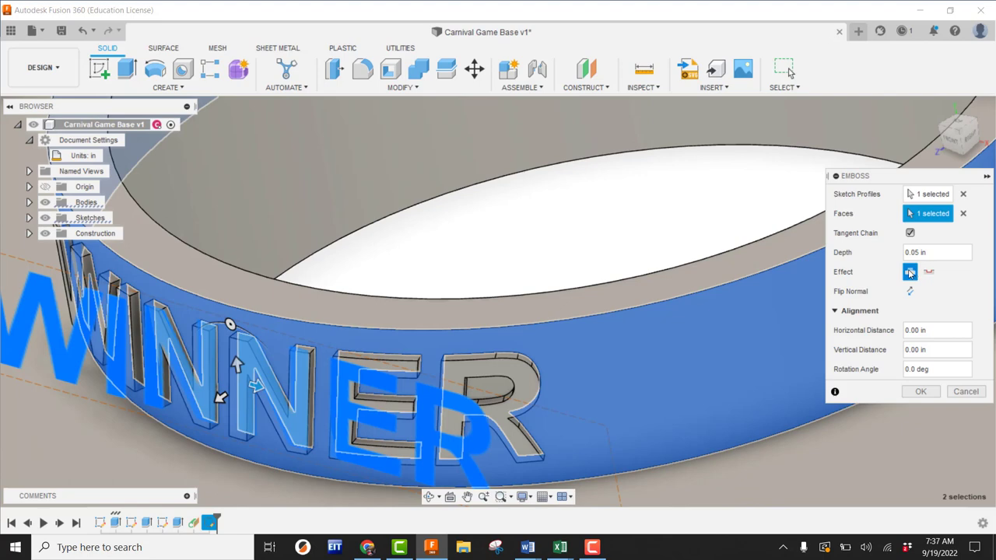
Apply the emboss so the WINNER lettering is raised on the rim's outer face
{"action": "scroll", "coordinate": [524, 351], "scroll_direction": "down", "scroll_amount": 3}
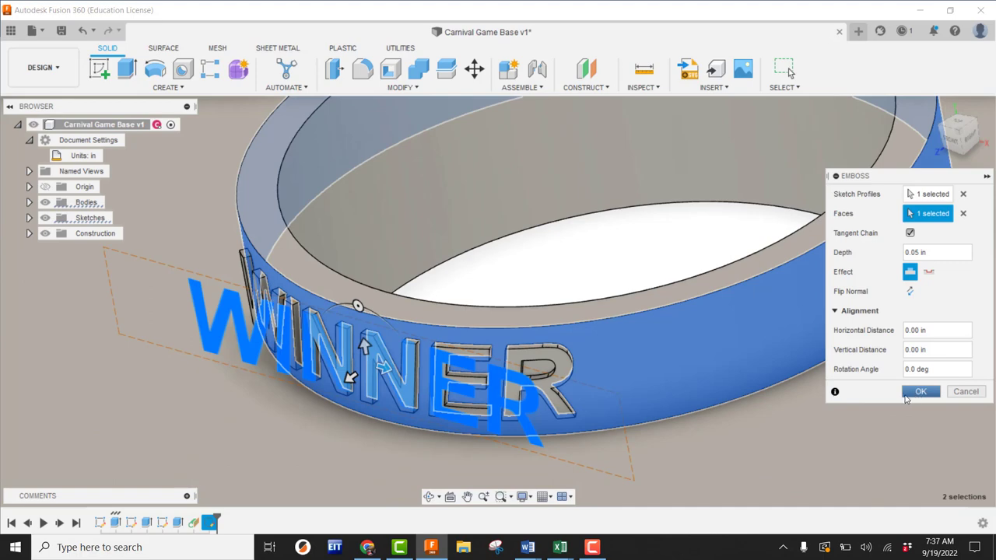
{"action": "left_click", "coordinate": [906, 394]}
{"action": "scroll", "coordinate": [635, 361], "scroll_direction": "down", "scroll_amount": 4}
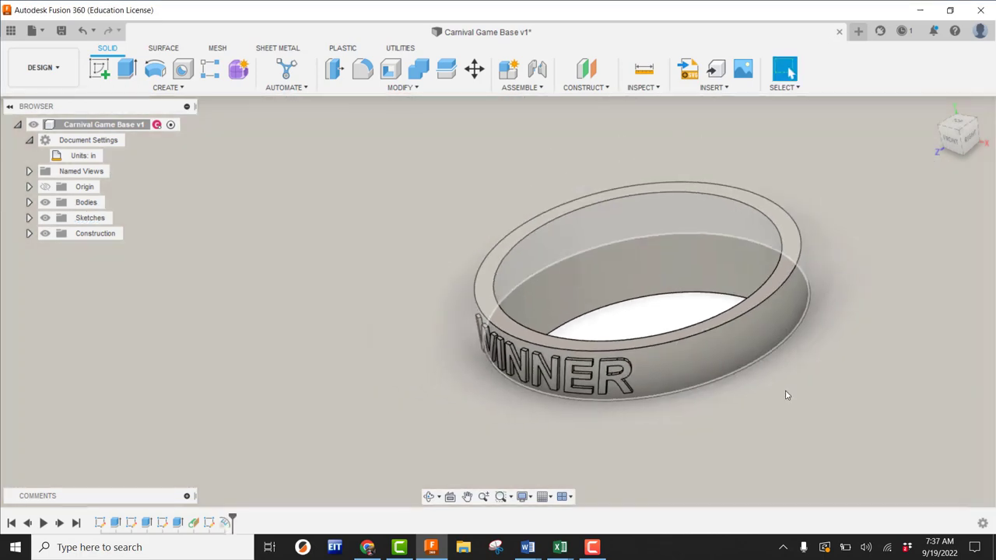
Start a circular pattern of type Features with the WINNER emboss as the object
{"action": "scroll", "coordinate": [787, 385], "scroll_direction": "down", "scroll_amount": 5}
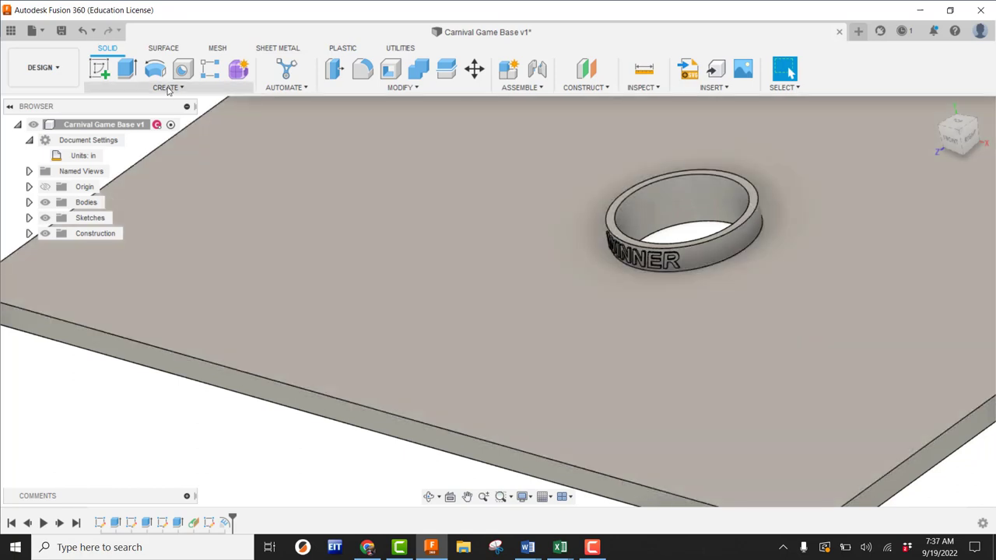
{"action": "left_click", "coordinate": [168, 88]}
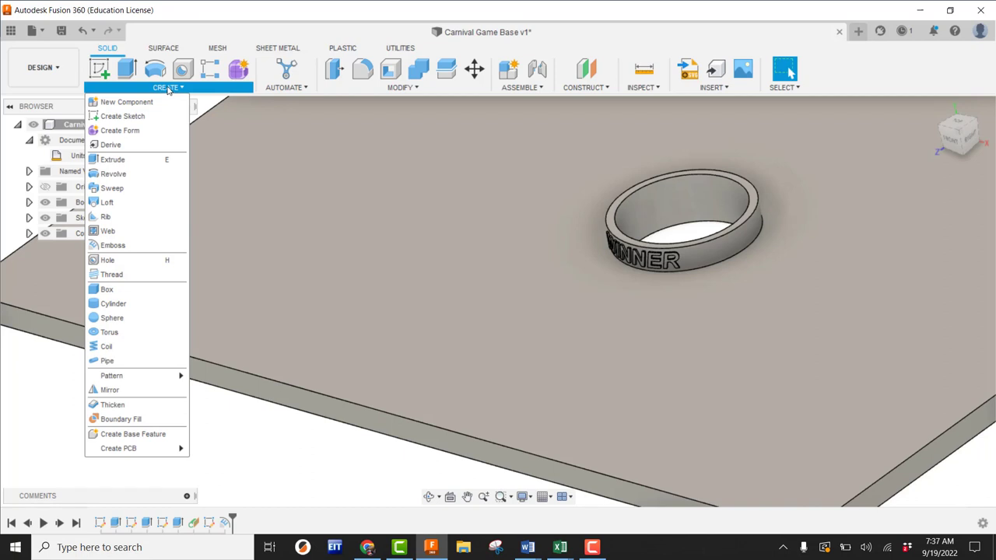
{"action": "mouse_move", "coordinate": [130, 379]}
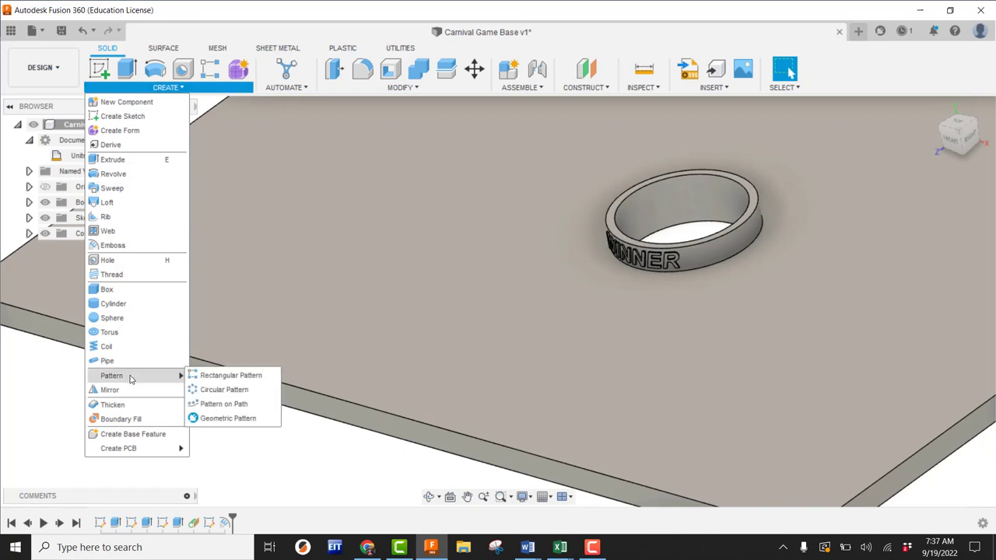
{"action": "left_click", "coordinate": [205, 393]}
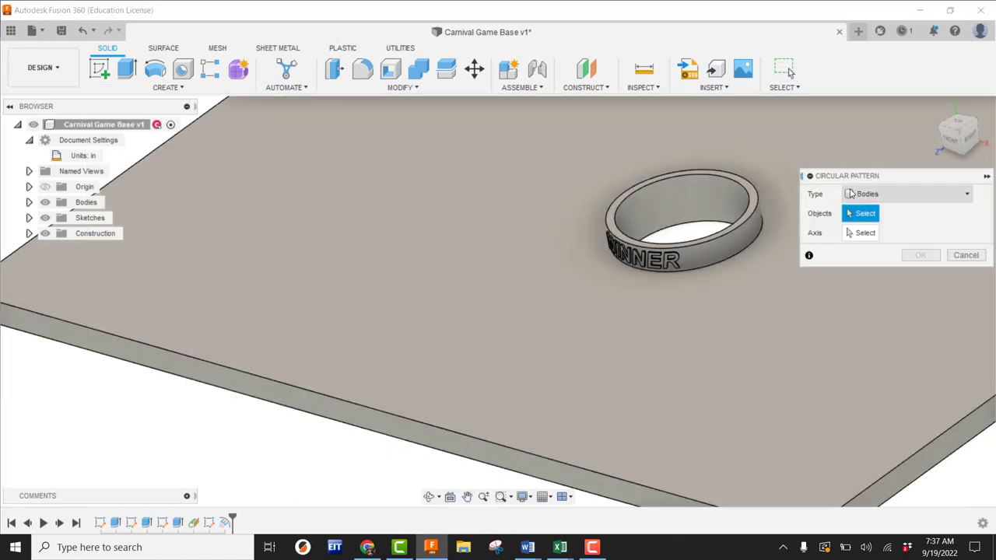
{"action": "left_click", "coordinate": [873, 196]}
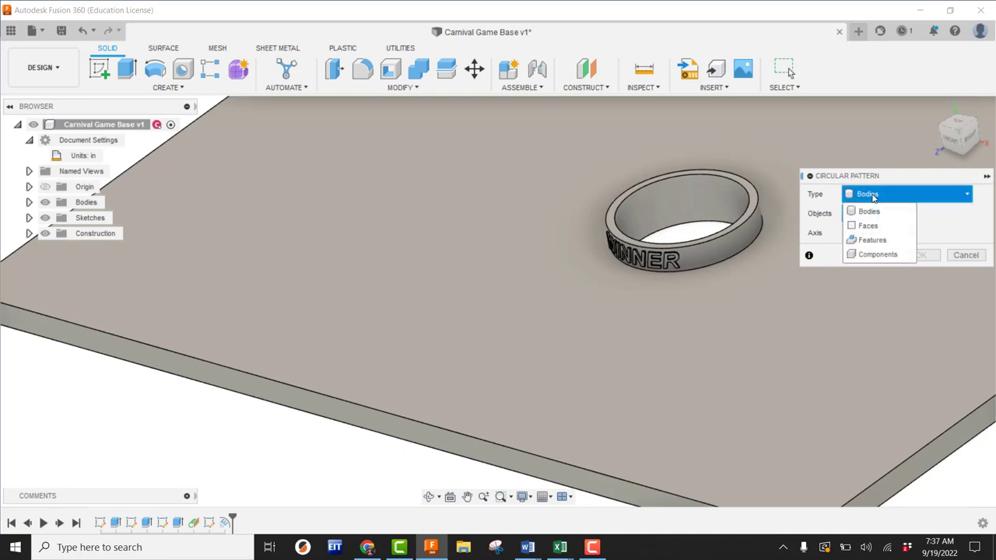
{"action": "left_click", "coordinate": [872, 240]}
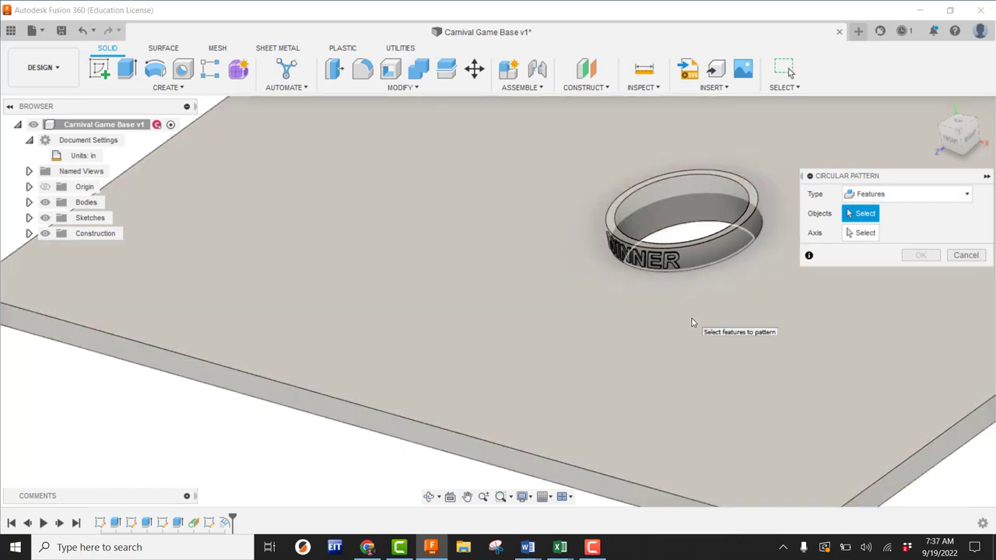
{"action": "scroll", "coordinate": [691, 322], "scroll_direction": "up", "scroll_amount": 5}
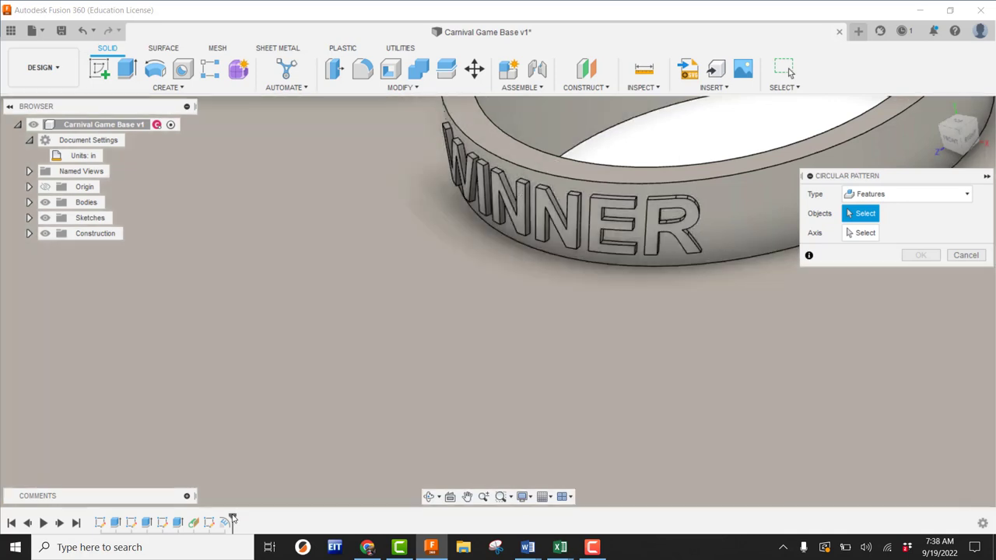
{"action": "left_click", "coordinate": [226, 522]}
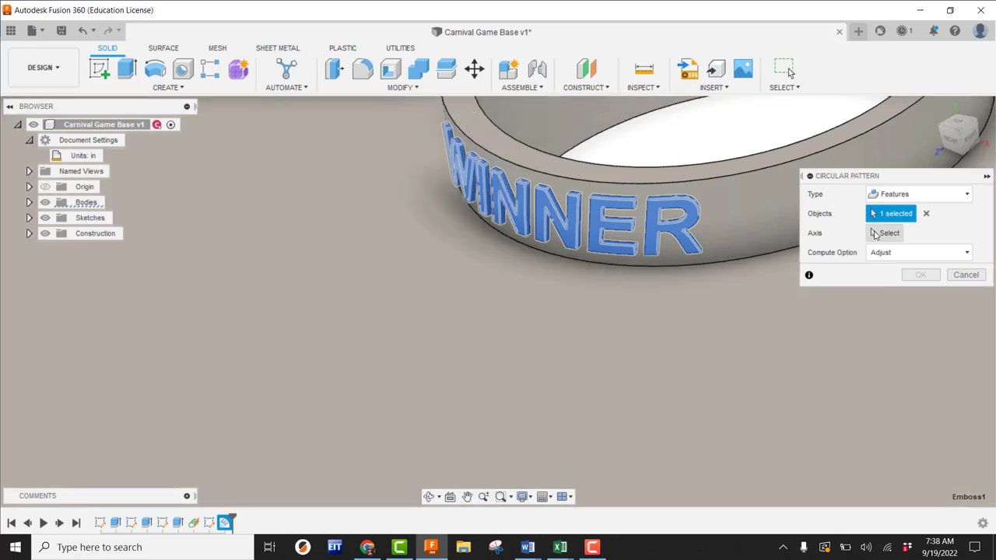
Pattern the WINNER emboss around the rim's cylindrical axis with full angular spacing and a quantity of 4
{"action": "left_click", "coordinate": [875, 234]}
{"action": "middle_click_drag", "start_coordinate": [685, 416], "coordinate": [647, 418], "text": "shift"}
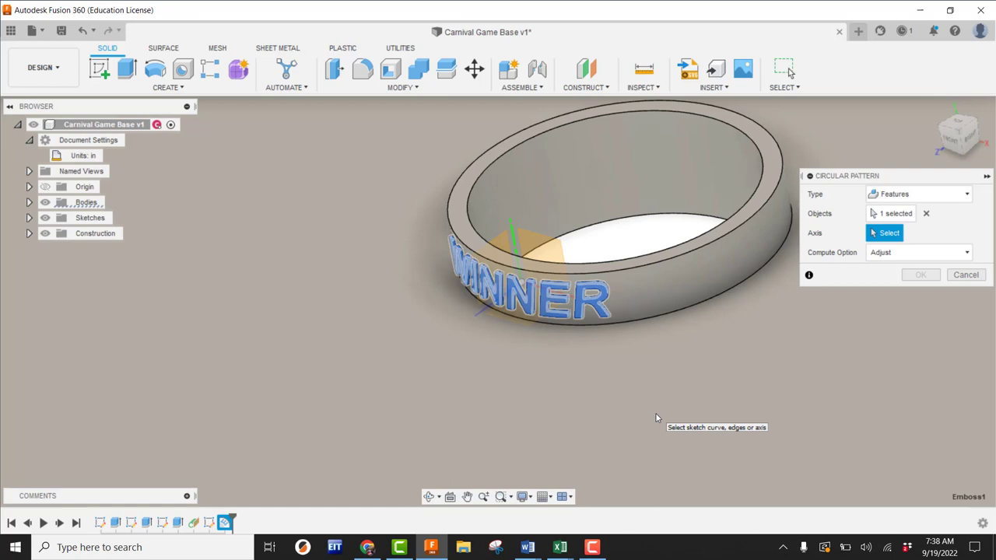
{"action": "left_click", "coordinate": [706, 152]}
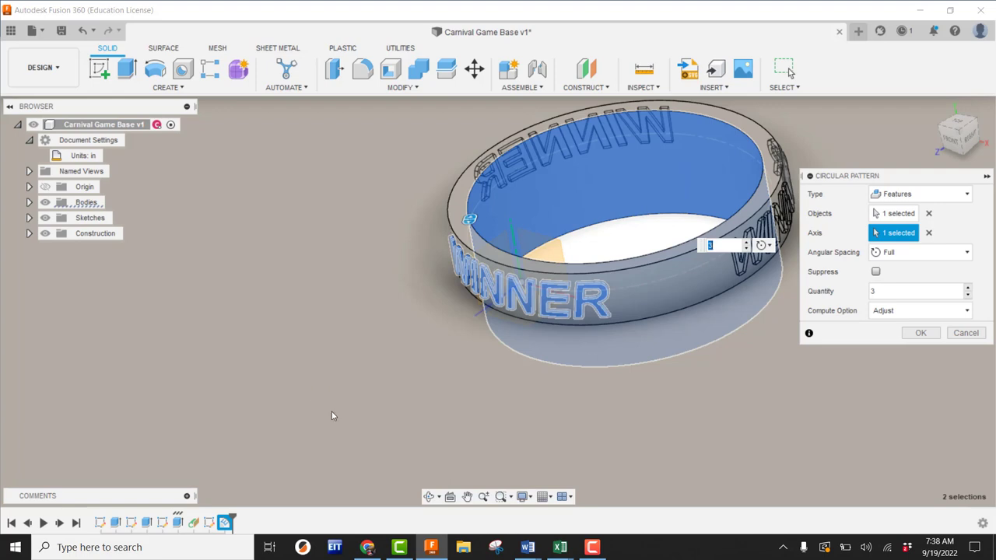
{"action": "left_click", "coordinate": [882, 292]}
{"action": "type", "text": "4"}
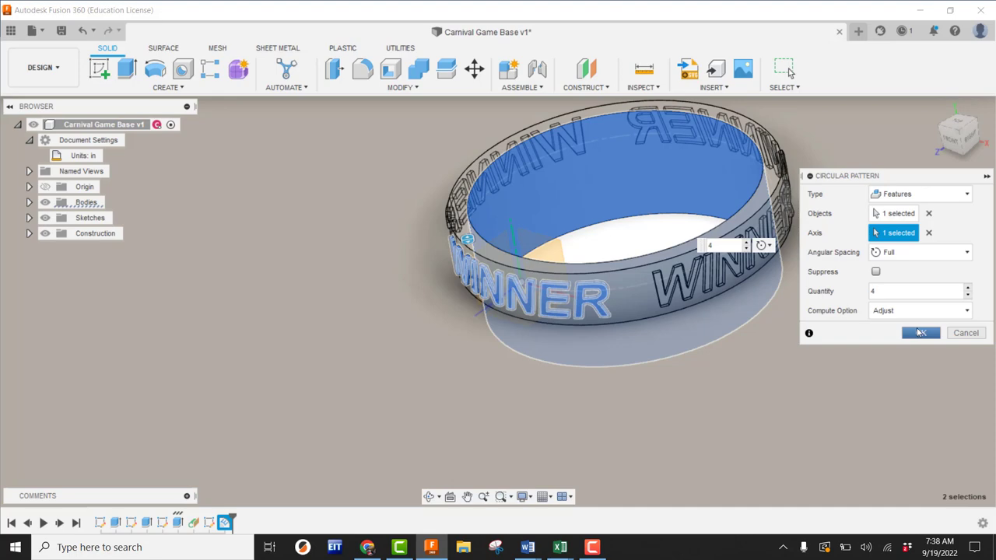
{"action": "left_click", "coordinate": [920, 332]}
Open the Appearance settings for the whole Carnival Game Base component
{"action": "scroll", "coordinate": [644, 292], "scroll_direction": "down", "scroll_amount": 2}
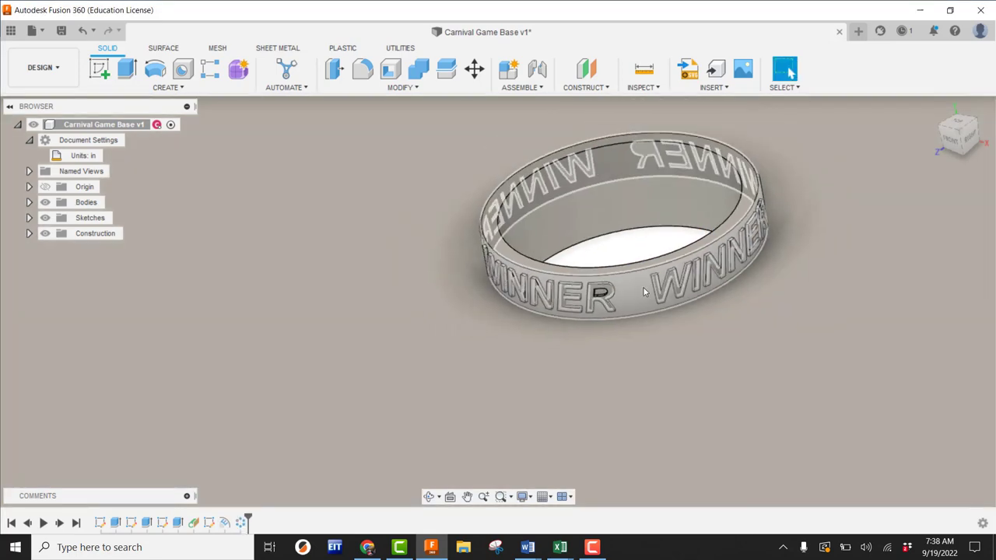
{"action": "middle_click_drag", "start_coordinate": [597, 308], "coordinate": [645, 272], "text": "shift"}
{"action": "scroll", "coordinate": [612, 292], "scroll_direction": "up", "scroll_amount": 4}
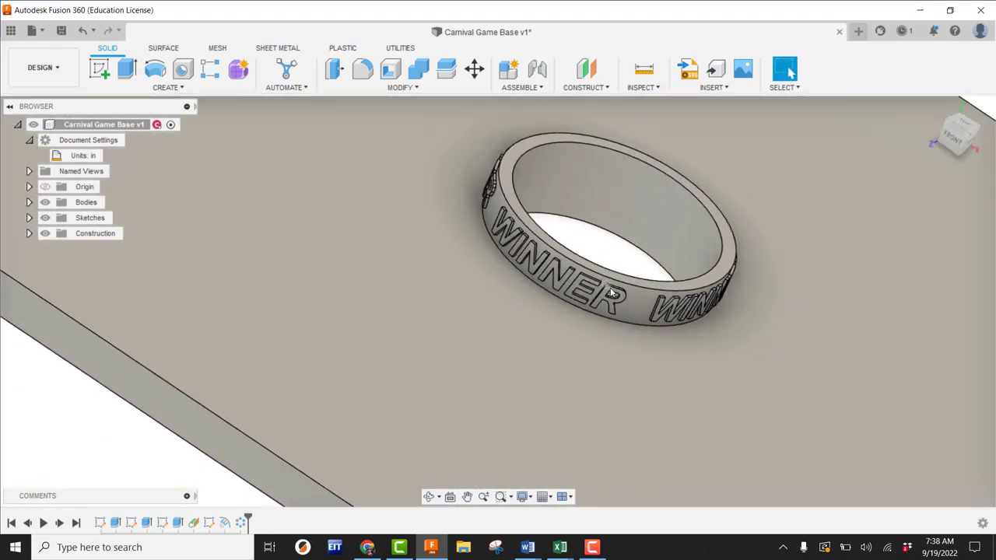
{"action": "scroll", "coordinate": [611, 293], "scroll_direction": "down", "scroll_amount": 3}
{"action": "left_click", "coordinate": [933, 106]}
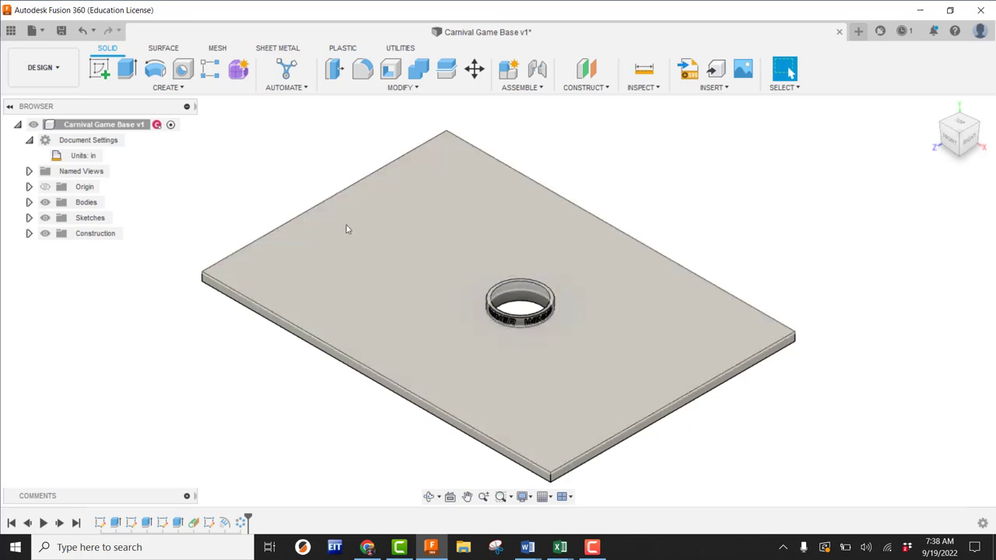
{"action": "right_click", "coordinate": [80, 127]}
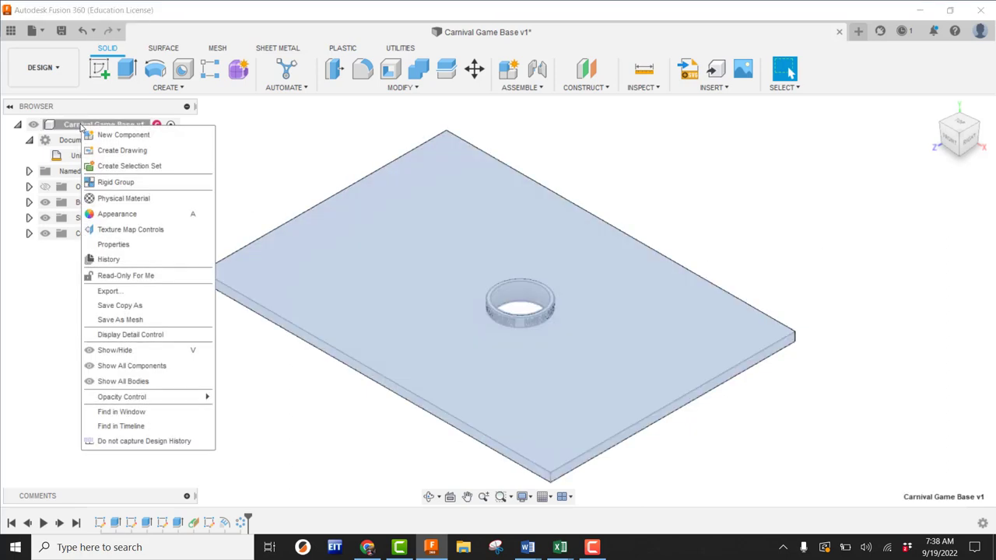
{"action": "left_click", "coordinate": [115, 216]}
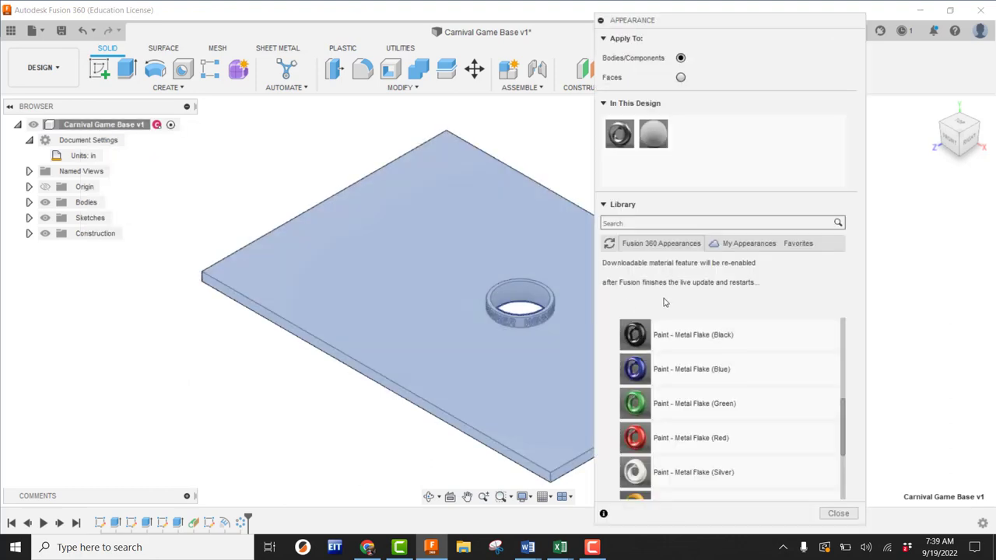
Expand the Metal Flake folder within the Paint category of the appearance library
{"action": "scroll", "coordinate": [678, 333], "scroll_direction": "up", "scroll_amount": 3}
{"action": "scroll", "coordinate": [662, 396], "scroll_direction": "down", "scroll_amount": 2}
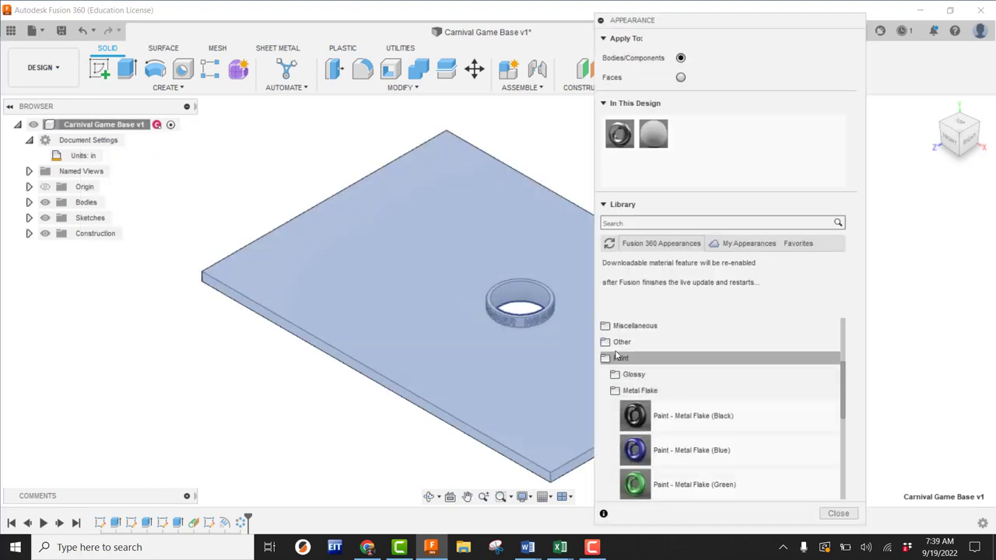
{"action": "left_click", "coordinate": [623, 358]}
{"action": "scroll", "coordinate": [627, 360], "scroll_direction": "up", "scroll_amount": 2}
{"action": "scroll", "coordinate": [632, 374], "scroll_direction": "down", "scroll_amount": 2}
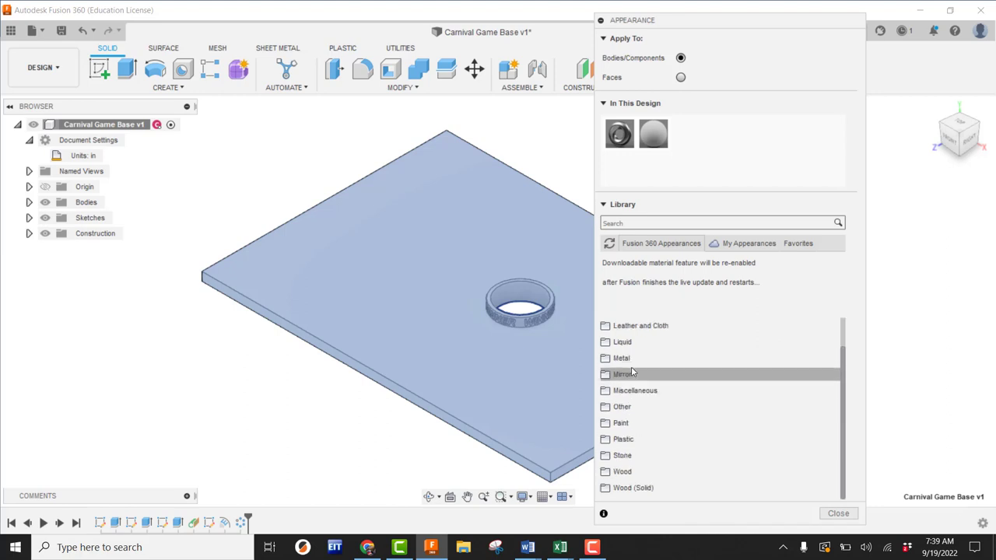
{"action": "left_click", "coordinate": [622, 425]}
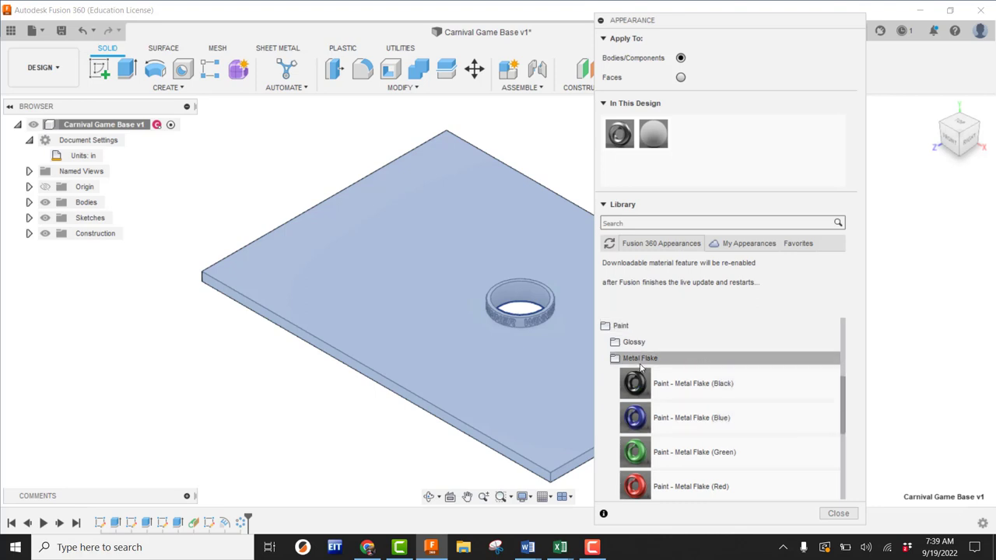
{"action": "left_click", "coordinate": [641, 361]}
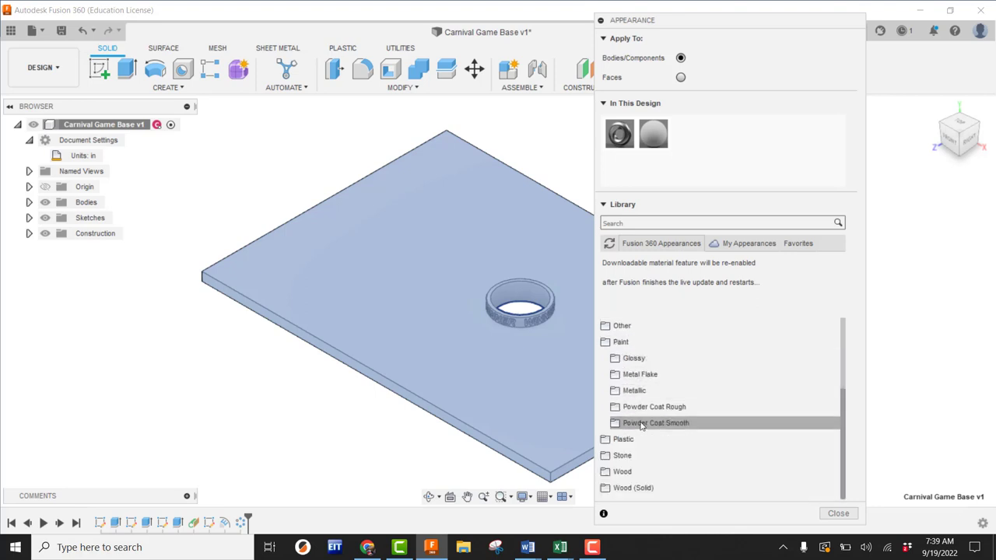
{"action": "left_click", "coordinate": [643, 375]}
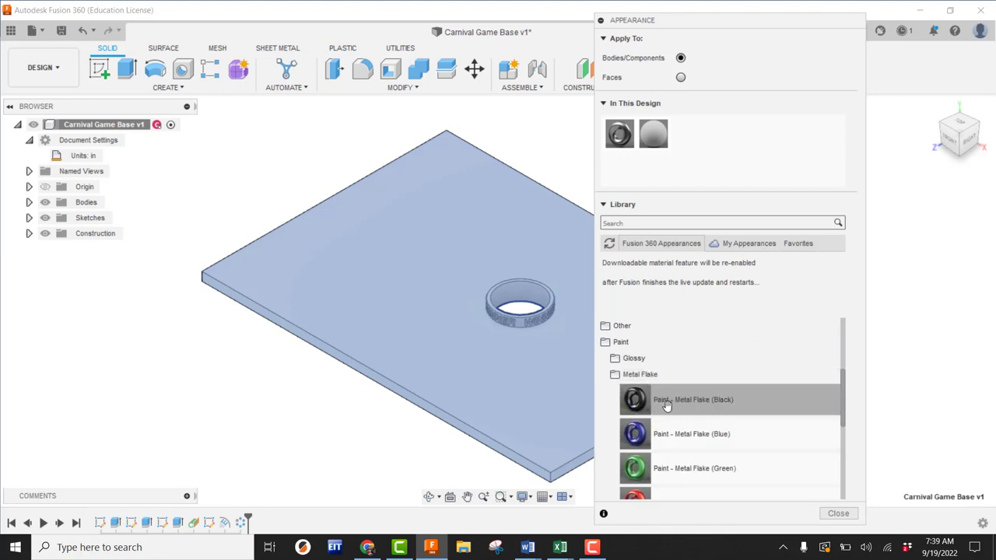
Apply Paint - Metal Flake (Yellow) to the entire plate and rim body, then close the Appearance settings
{"action": "scroll", "coordinate": [677, 434], "scroll_direction": "down", "scroll_amount": 3}
{"action": "left_click", "coordinate": [677, 436]}
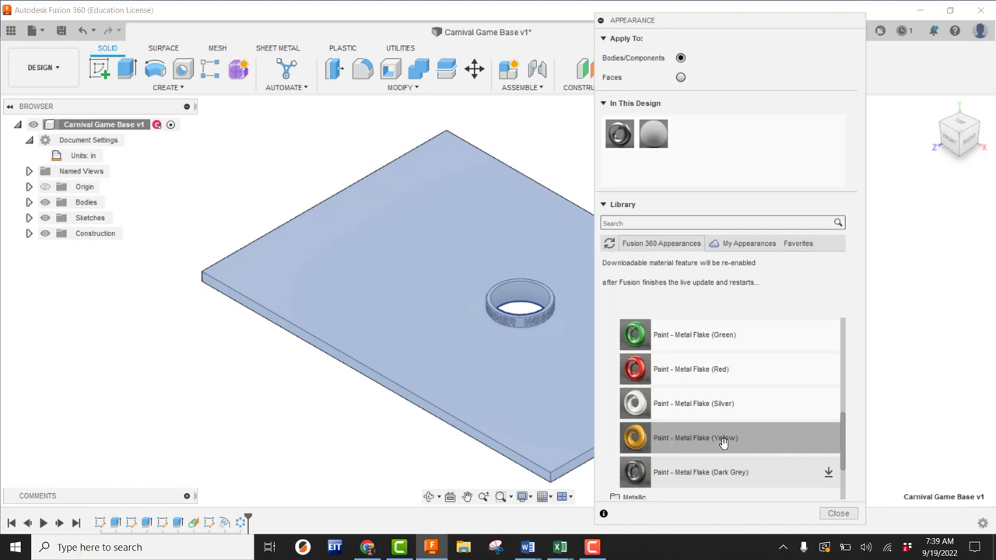
{"action": "left_click_drag", "start_coordinate": [722, 442], "coordinate": [524, 371]}
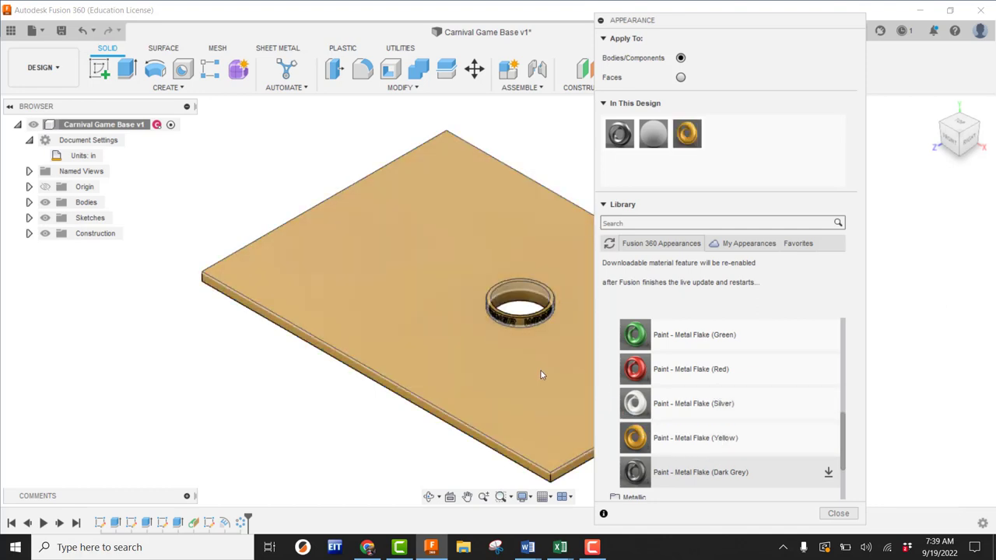
{"action": "scroll", "coordinate": [529, 319], "scroll_direction": "up", "scroll_amount": 3}
{"action": "scroll", "coordinate": [466, 295], "scroll_direction": "down", "scroll_amount": 5}
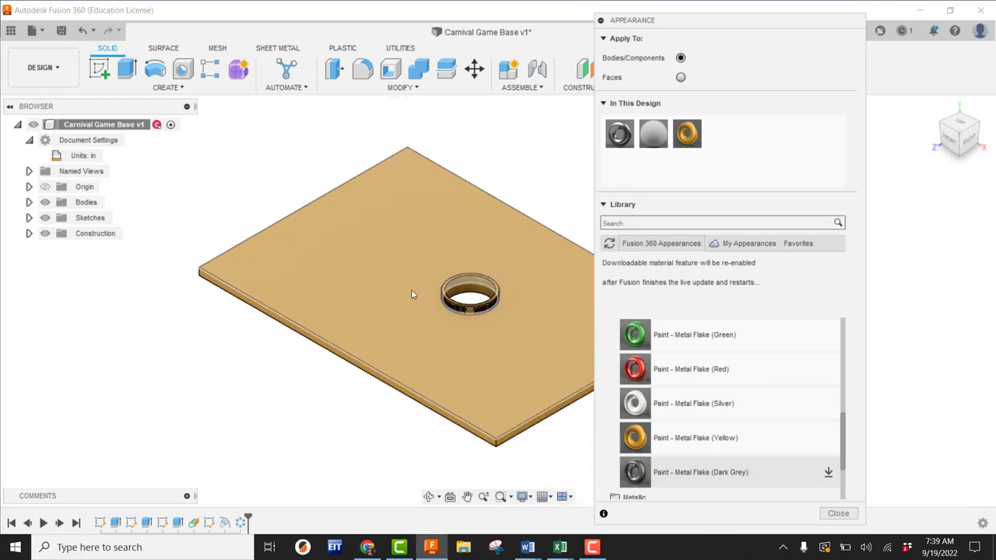
{"action": "left_click", "coordinate": [838, 513]}
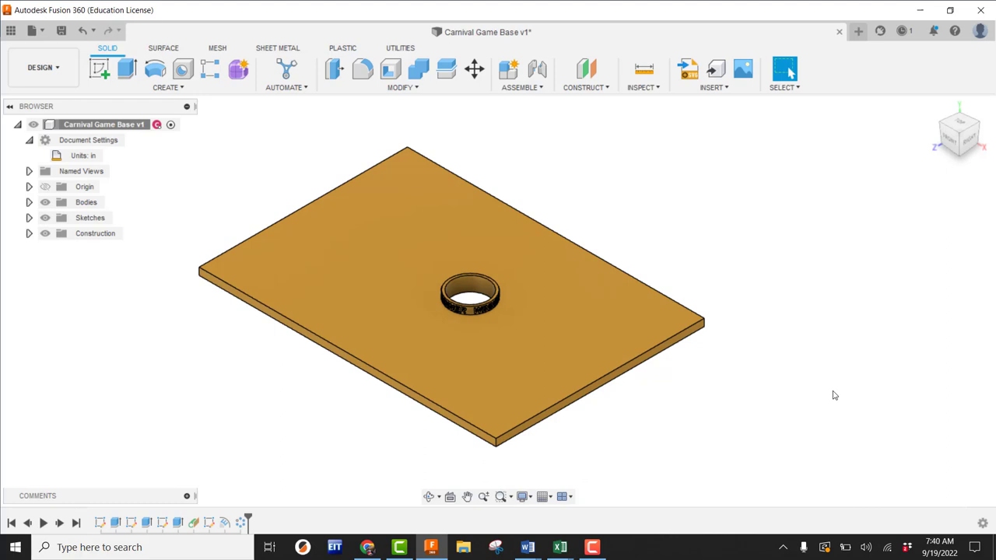
Apply Paint - Metal Flake (Red) to the rim's inner cylindrical face only, with the appearance target set to Faces
{"action": "scroll", "coordinate": [500, 304], "scroll_direction": "up", "scroll_amount": 10}
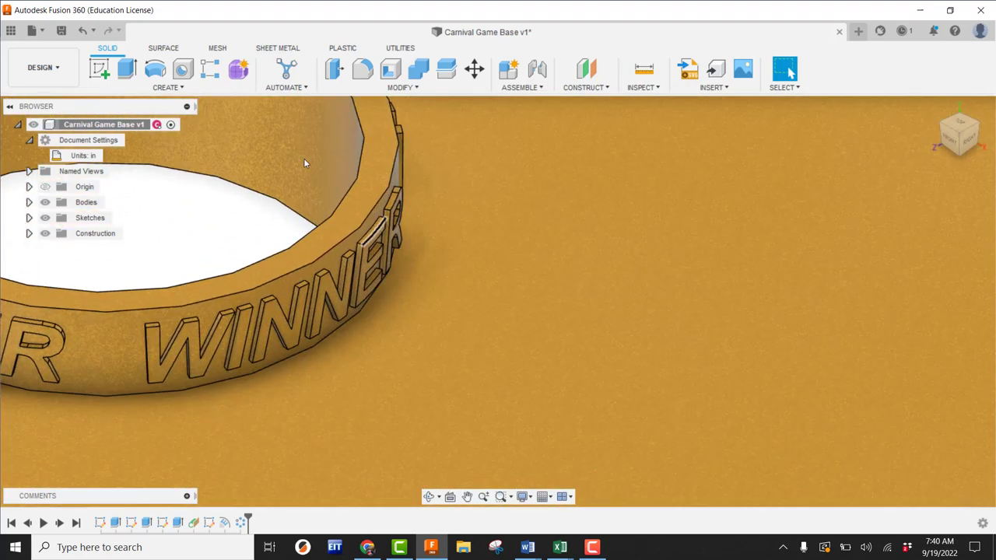
{"action": "middle_click_drag", "start_coordinate": [303, 163], "coordinate": [342, 262], "text": "shift"}
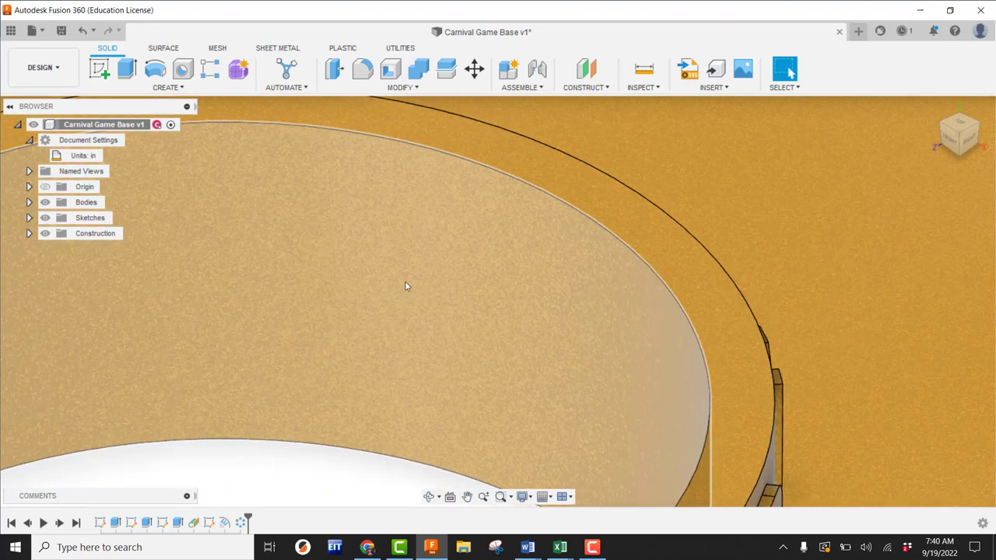
{"action": "scroll", "coordinate": [412, 286], "scroll_direction": "down", "scroll_amount": 10}
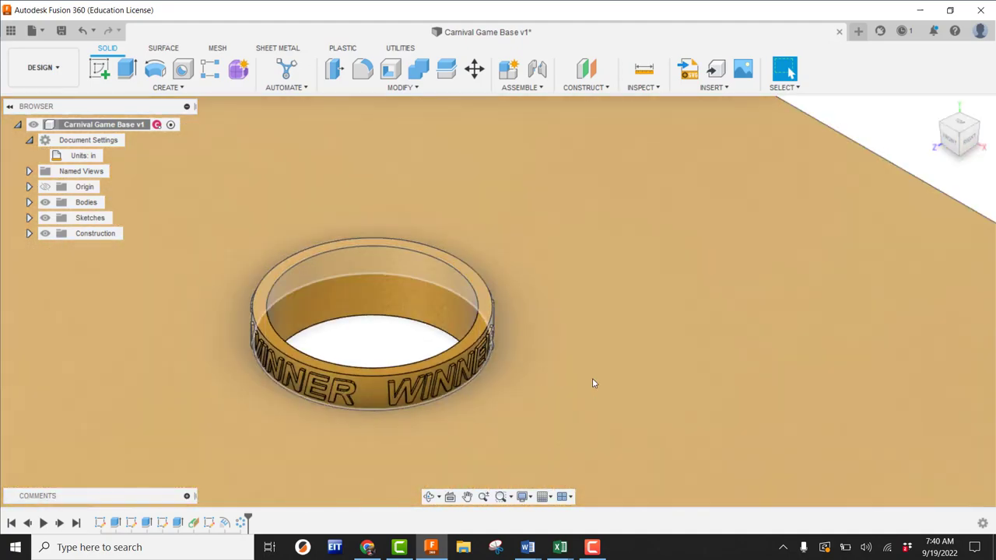
{"action": "scroll", "coordinate": [595, 381], "scroll_direction": "down", "scroll_amount": 5}
{"action": "scroll", "coordinate": [644, 369], "scroll_direction": "down", "scroll_amount": 3}
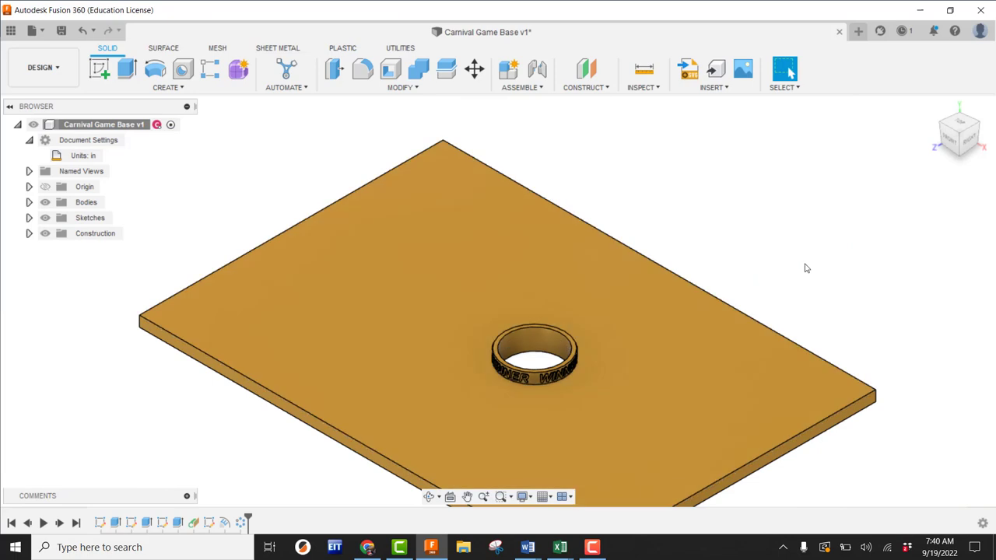
{"action": "scroll", "coordinate": [591, 388], "scroll_direction": "up", "scroll_amount": 6}
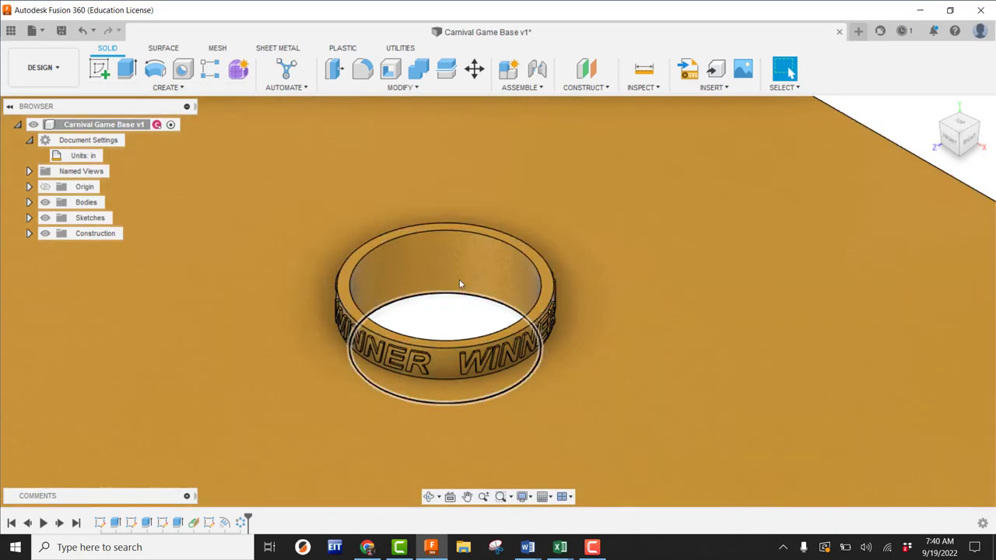
{"action": "right_click", "coordinate": [428, 264]}
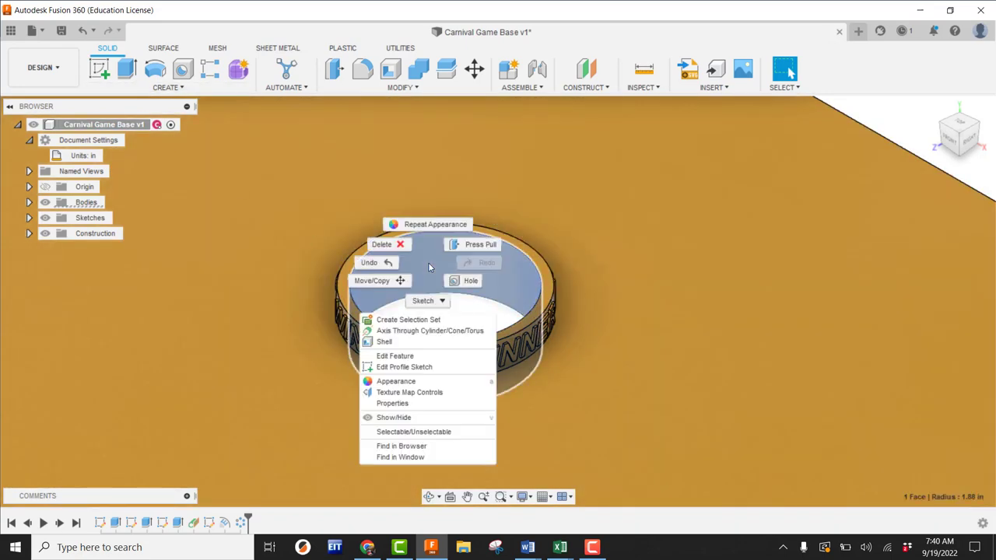
{"action": "left_click", "coordinate": [400, 381]}
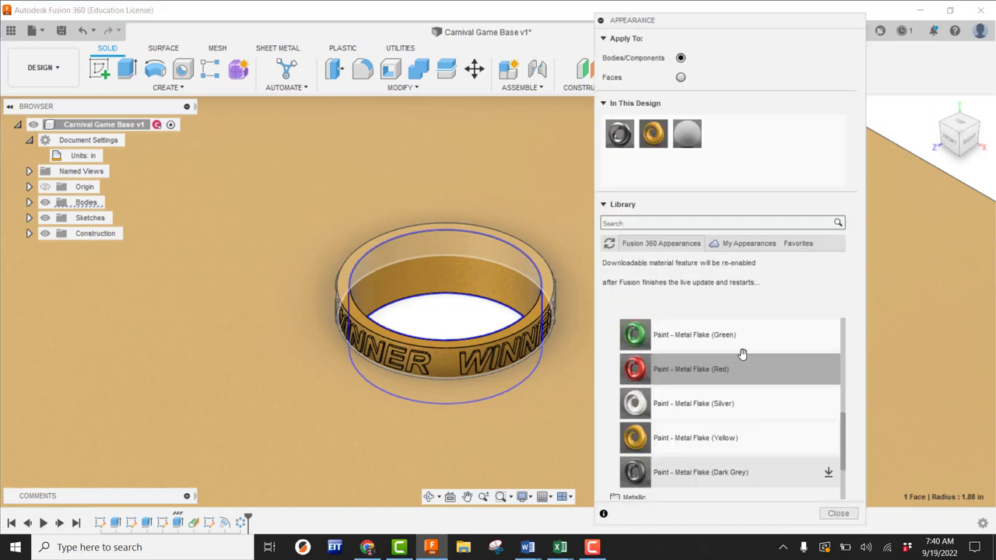
{"action": "left_click_drag", "start_coordinate": [733, 355], "coordinate": [459, 259]}
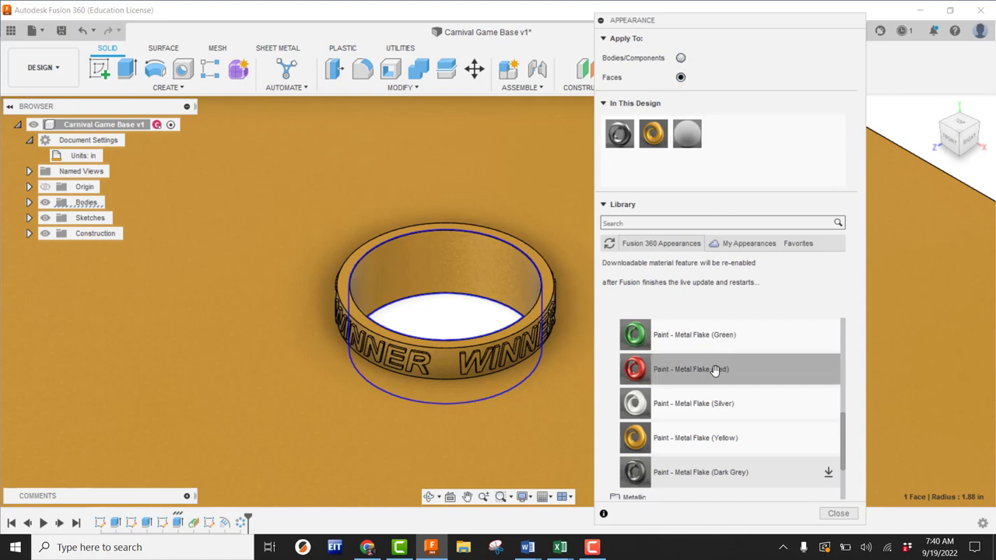
{"action": "left_click_drag", "start_coordinate": [706, 371], "coordinate": [501, 263]}
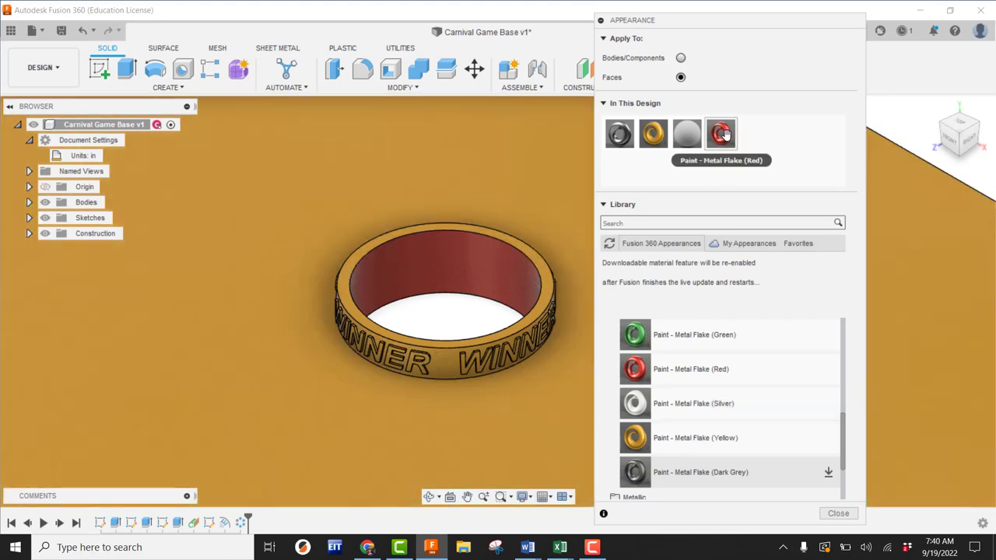
Apply the Paint - Metal Flake (Red) already in the design to the rim's top ring face and close the Appearance settings
{"action": "left_click_drag", "start_coordinate": [720, 134], "coordinate": [512, 238]}
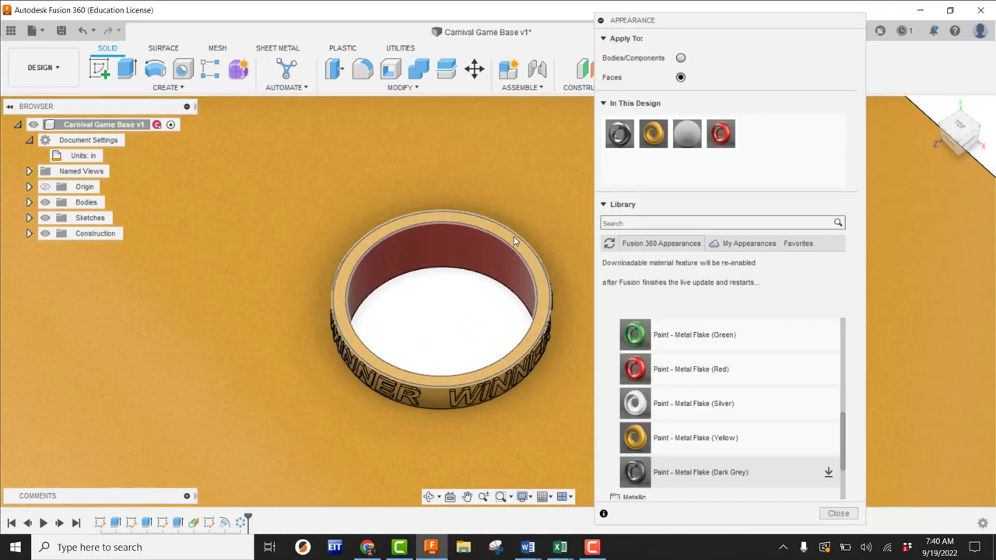
{"action": "scroll", "coordinate": [514, 235], "scroll_direction": "up", "scroll_amount": 5}
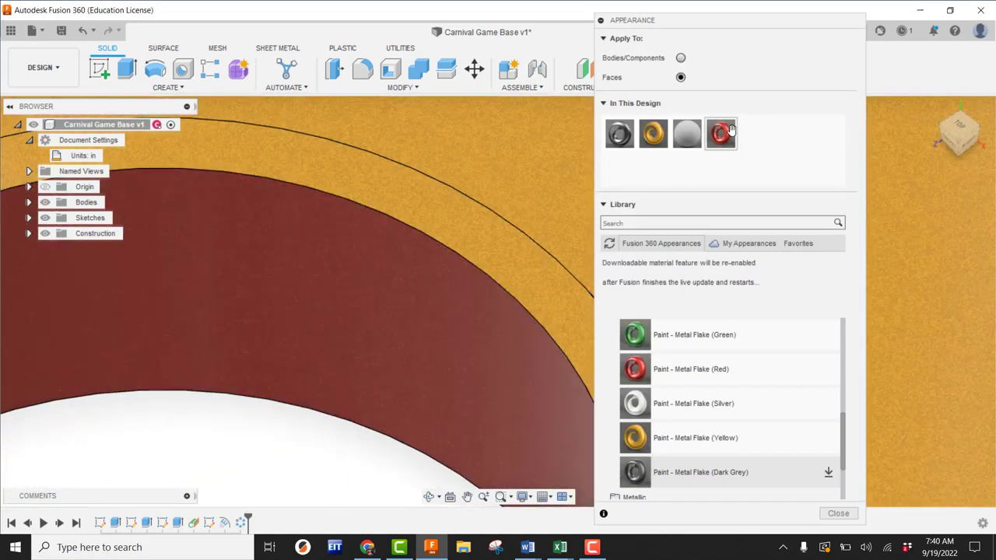
{"action": "left_click_drag", "start_coordinate": [720, 134], "coordinate": [432, 234]}
{"action": "scroll", "coordinate": [407, 224], "scroll_direction": "down", "scroll_amount": 6}
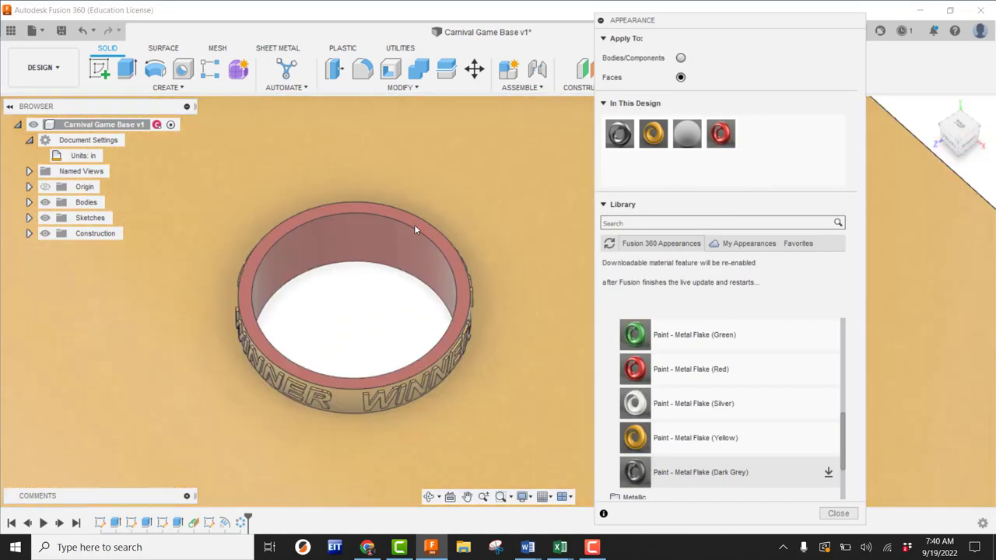
{"action": "middle_click_drag", "start_coordinate": [506, 287], "coordinate": [539, 225], "text": "shift"}
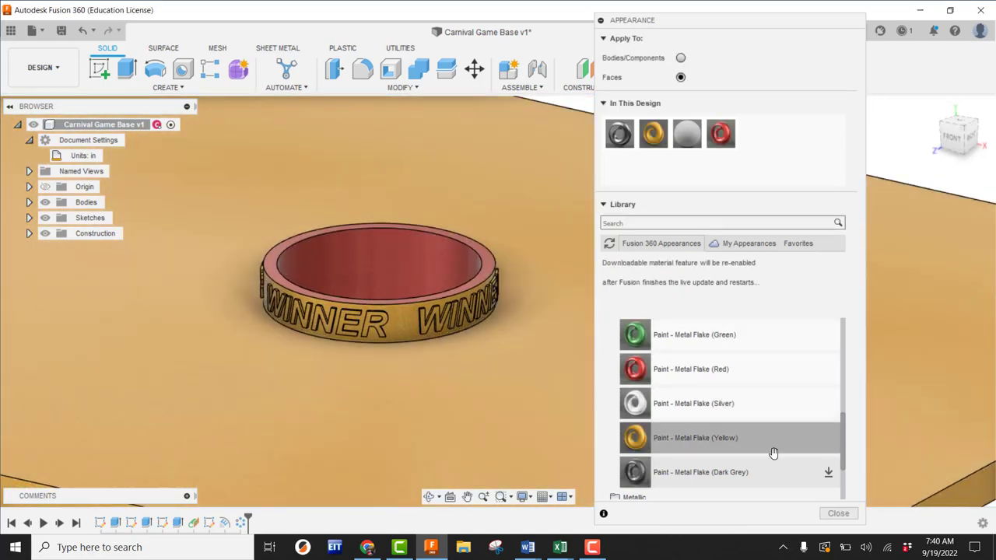
{"action": "left_click", "coordinate": [838, 513]}
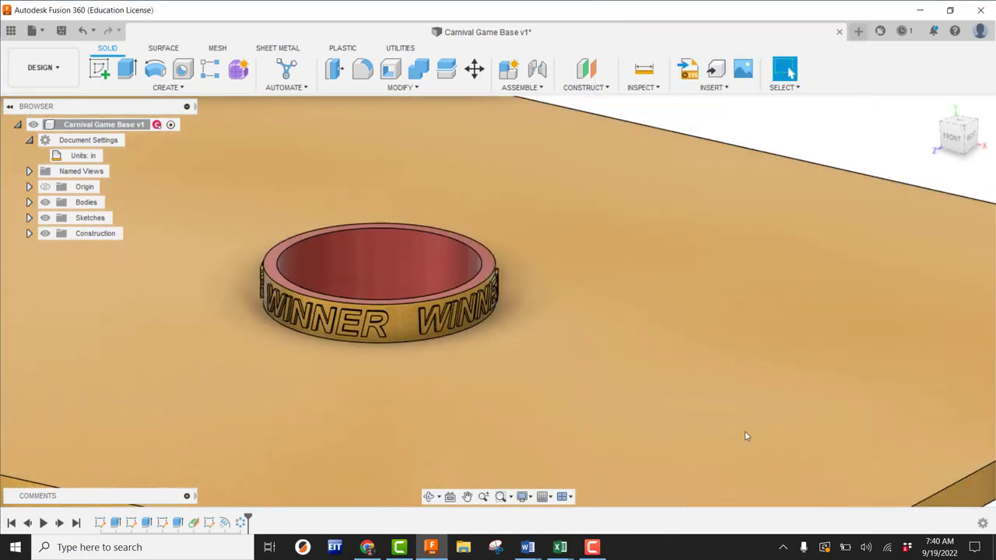
{"action": "scroll", "coordinate": [626, 264], "scroll_direction": "down", "scroll_amount": 4}
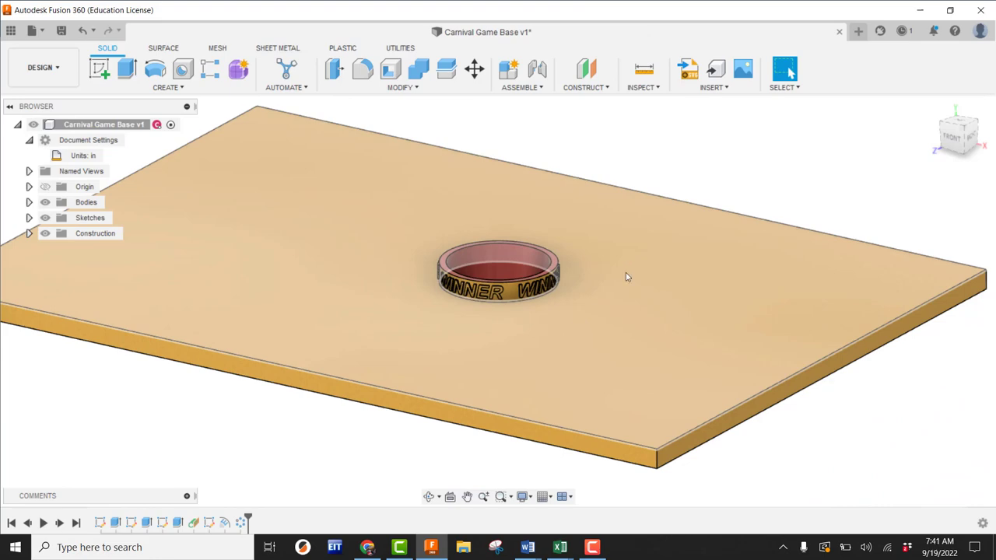
{"action": "mouse_move", "coordinate": [569, 296]}
{"action": "middle_mouse_down", "text": "shift"}
{"action": "mouse_move", "coordinate": [631, 309]}
{"action": "mouse_move", "coordinate": [649, 288]}
{"action": "mouse_move", "coordinate": [568, 290]}
{"action": "middle_mouse_up", "text": "shift"}
{"action": "scroll", "coordinate": [470, 300], "scroll_direction": "up", "scroll_amount": 5}
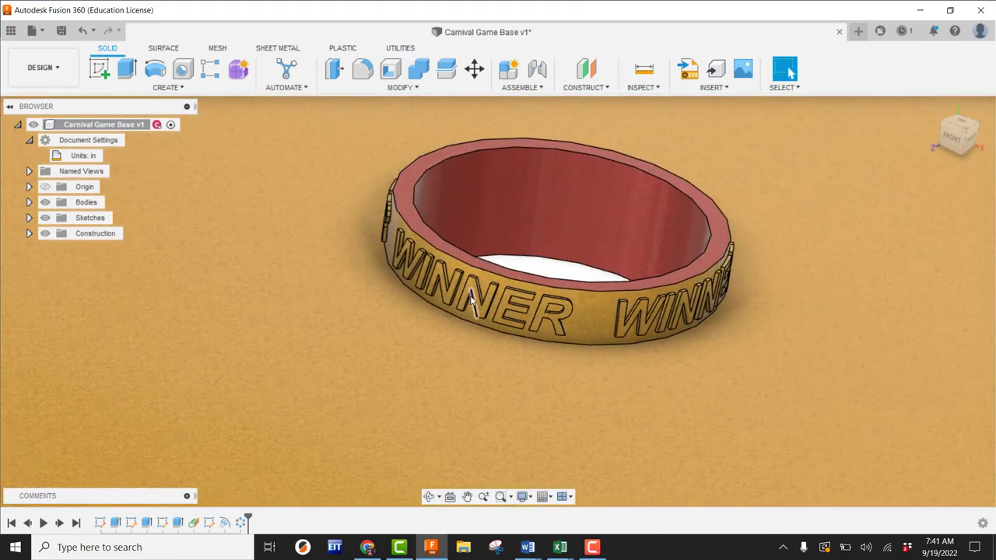
{"action": "scroll", "coordinate": [471, 291], "scroll_direction": "up", "scroll_amount": 2}
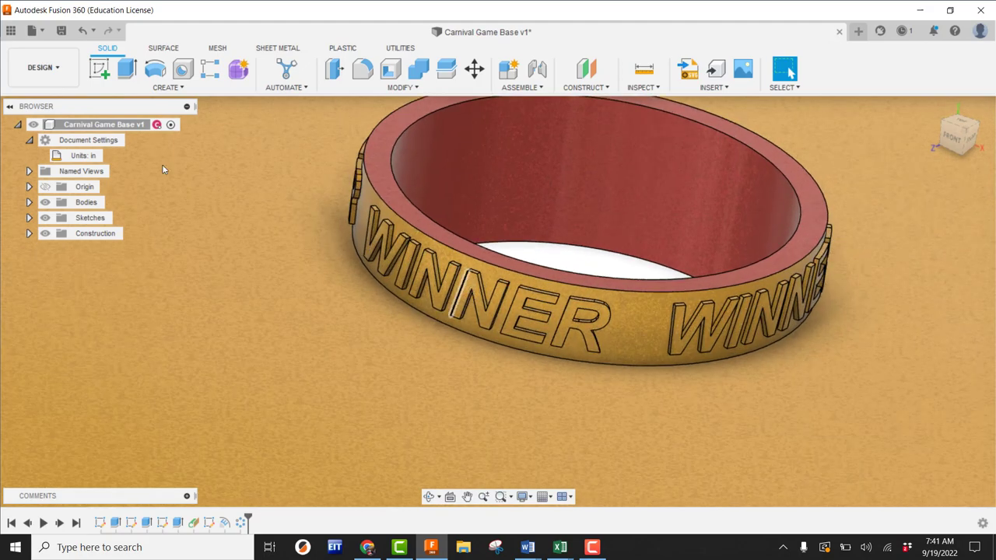
{"action": "scroll", "coordinate": [445, 309], "scroll_direction": "up", "scroll_amount": 2}
{"action": "scroll", "coordinate": [445, 308], "scroll_direction": "up", "scroll_amount": 3}
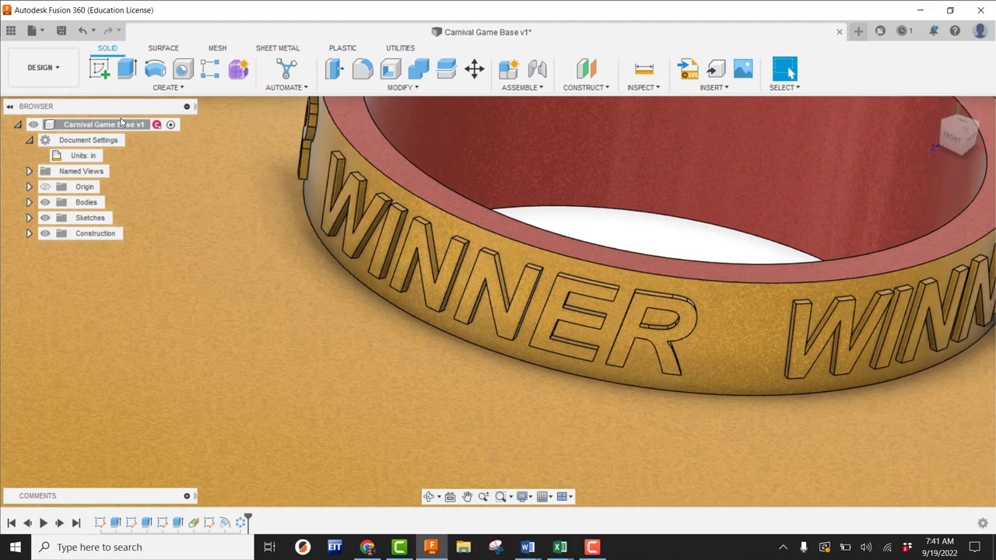
{"action": "right_click", "coordinate": [127, 126]}
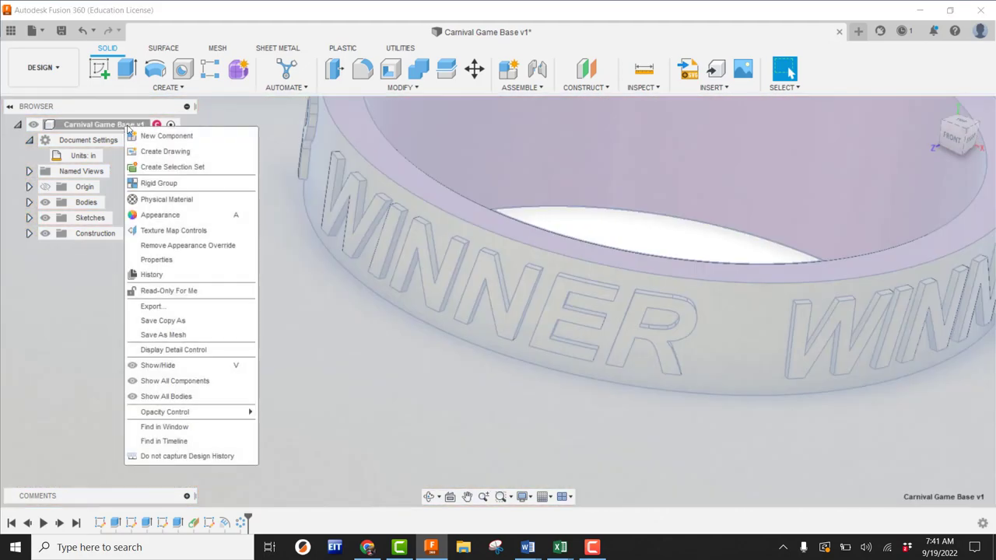
{"action": "left_click", "coordinate": [188, 216]}
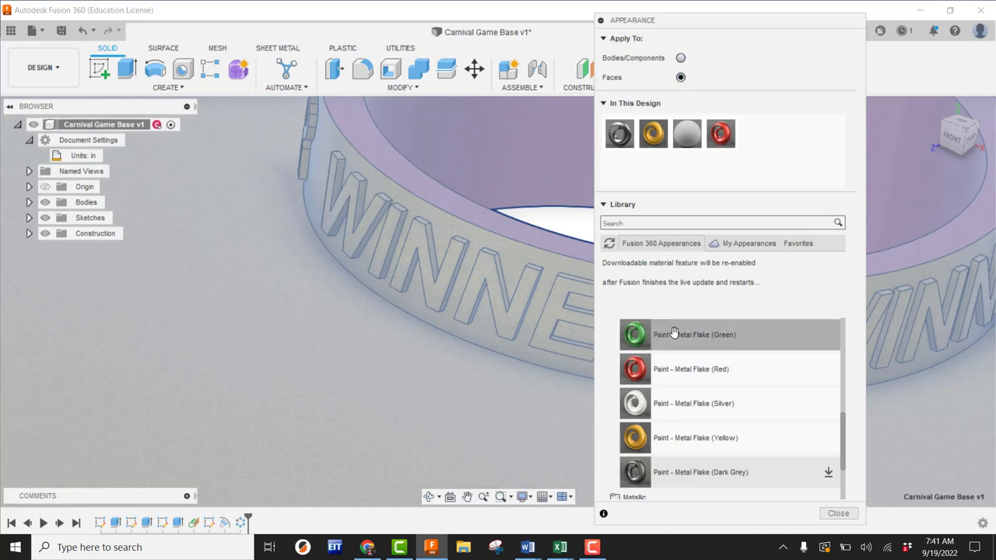
{"action": "mouse_move", "coordinate": [672, 333]}
{"action": "left_mouse_down"}
{"action": "mouse_move", "coordinate": [525, 291]}
{"action": "mouse_move", "coordinate": [689, 366]}
{"action": "mouse_move", "coordinate": [683, 337]}
{"action": "left_mouse_up"}
{"action": "scroll", "coordinate": [163, 447], "scroll_direction": "down", "scroll_amount": 5}
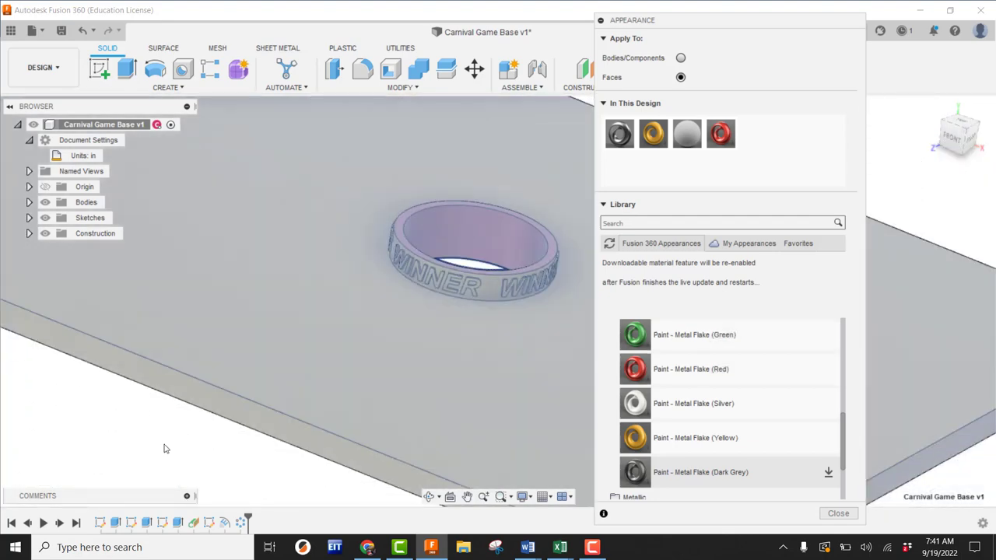
{"action": "scroll", "coordinate": [481, 282], "scroll_direction": "up", "scroll_amount": 5}
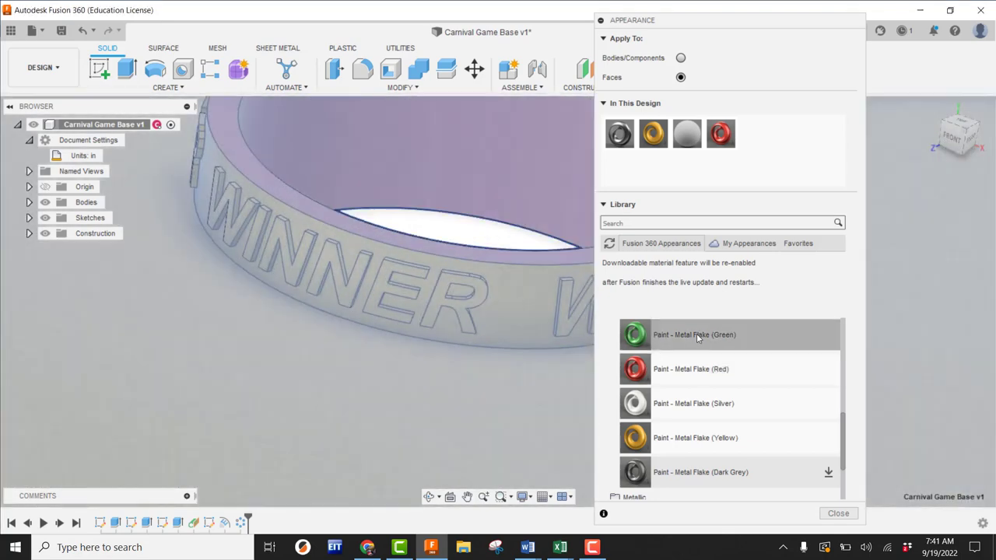
{"action": "left_click_drag", "start_coordinate": [669, 335], "coordinate": [647, 334]}
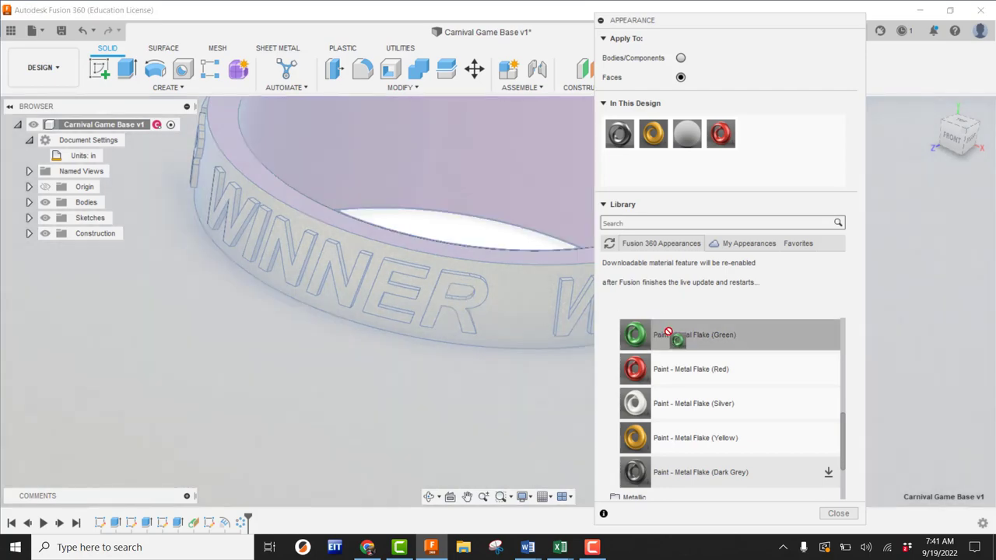
{"action": "left_click", "coordinate": [838, 513]}
Add Paint - Metal Flake (Green) to the design's appearances, with the appearance target set to Faces
{"action": "scroll", "coordinate": [444, 281], "scroll_direction": "down", "scroll_amount": 3}
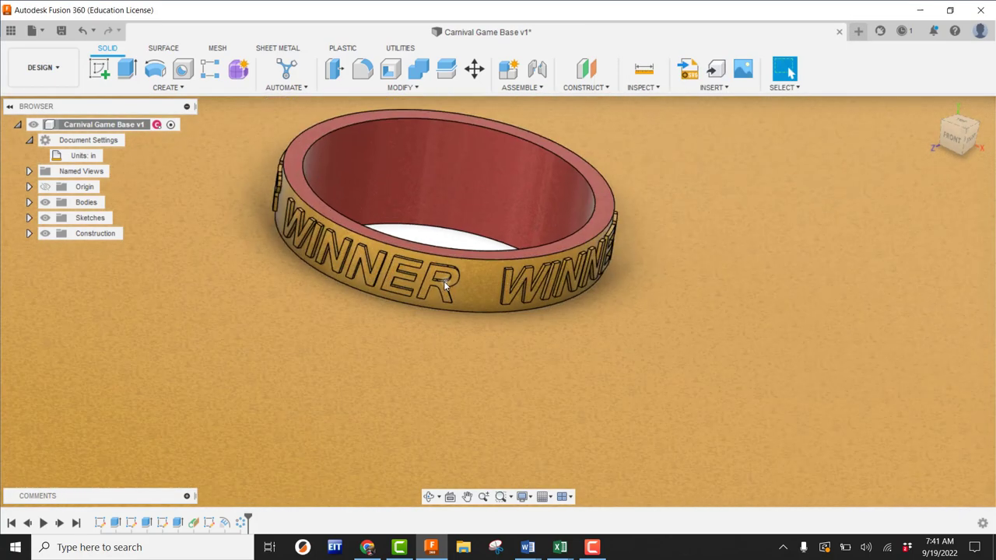
{"action": "scroll", "coordinate": [444, 280], "scroll_direction": "up", "scroll_amount": 3}
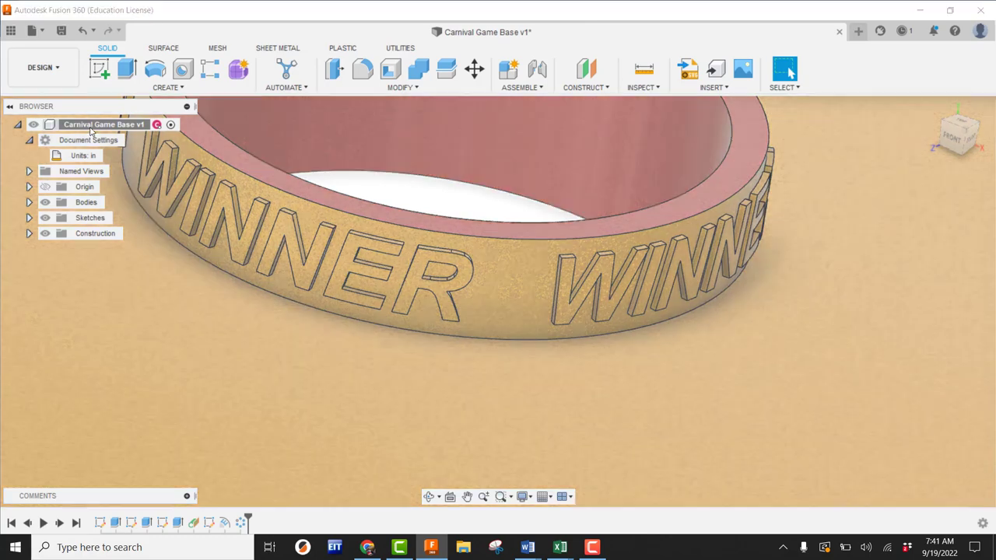
{"action": "right_click", "coordinate": [95, 128]}
{"action": "left_click", "coordinate": [129, 217]}
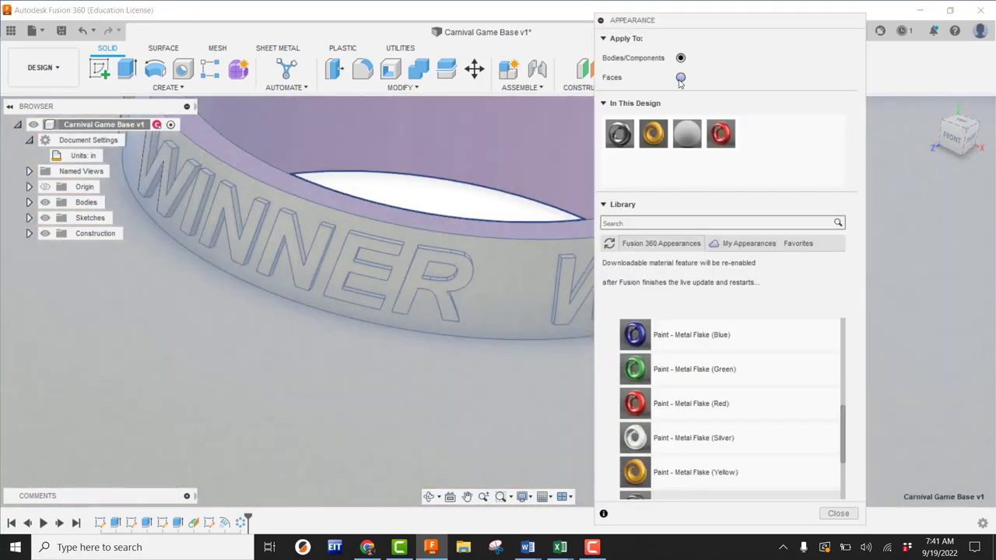
{"action": "left_click", "coordinate": [680, 78]}
{"action": "mouse_move", "coordinate": [675, 367]}
{"action": "left_mouse_down"}
{"action": "mouse_move", "coordinate": [701, 329]}
{"action": "mouse_move", "coordinate": [774, 151]}
{"action": "mouse_move", "coordinate": [770, 169]}
{"action": "left_mouse_up"}
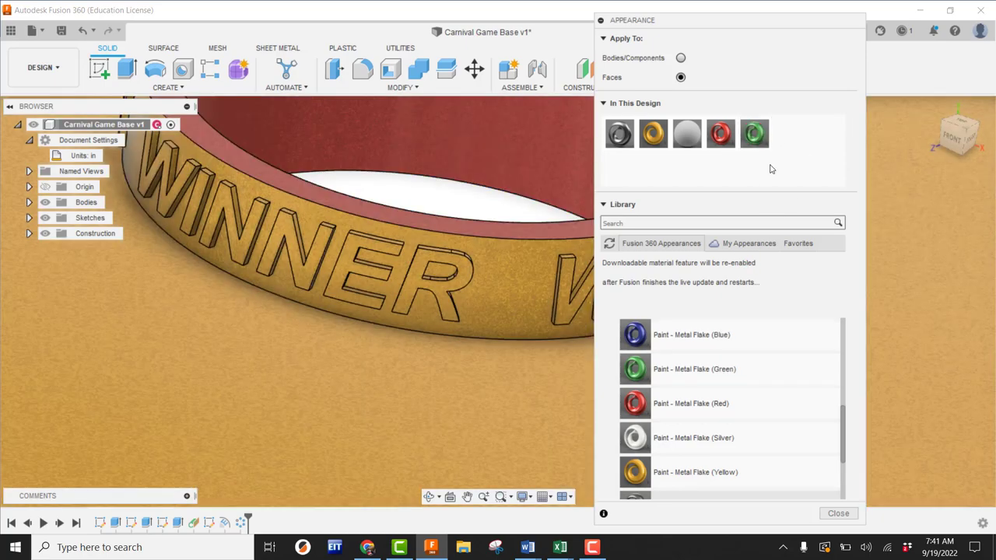
Apply Paint - Metal Flake (Green) to the outer faces of all six letters of the front WINNER text
{"action": "left_click_drag", "start_coordinate": [754, 134], "coordinate": [426, 263]}
{"action": "scroll", "coordinate": [505, 276], "scroll_direction": "down", "scroll_amount": 3}
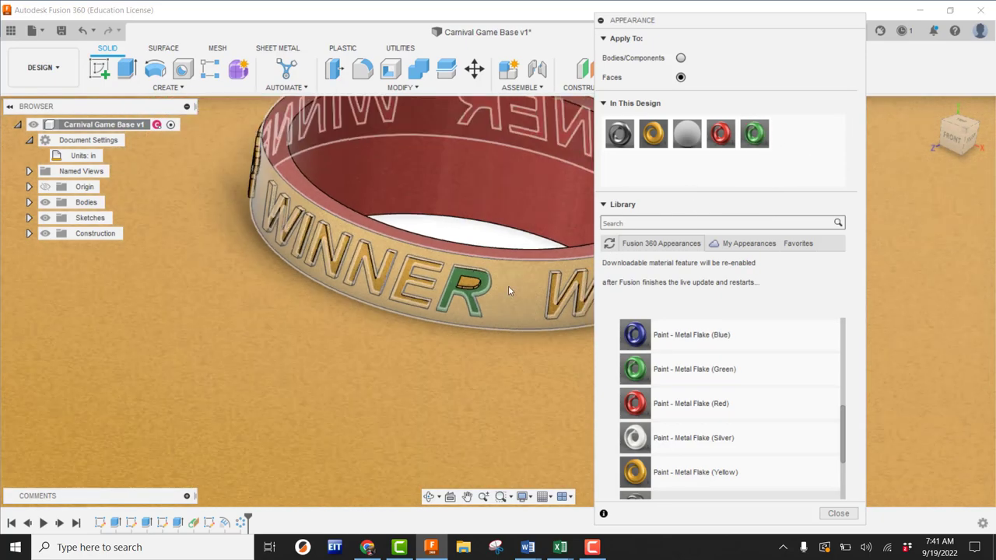
{"action": "scroll", "coordinate": [345, 224], "scroll_direction": "up", "scroll_amount": 5}
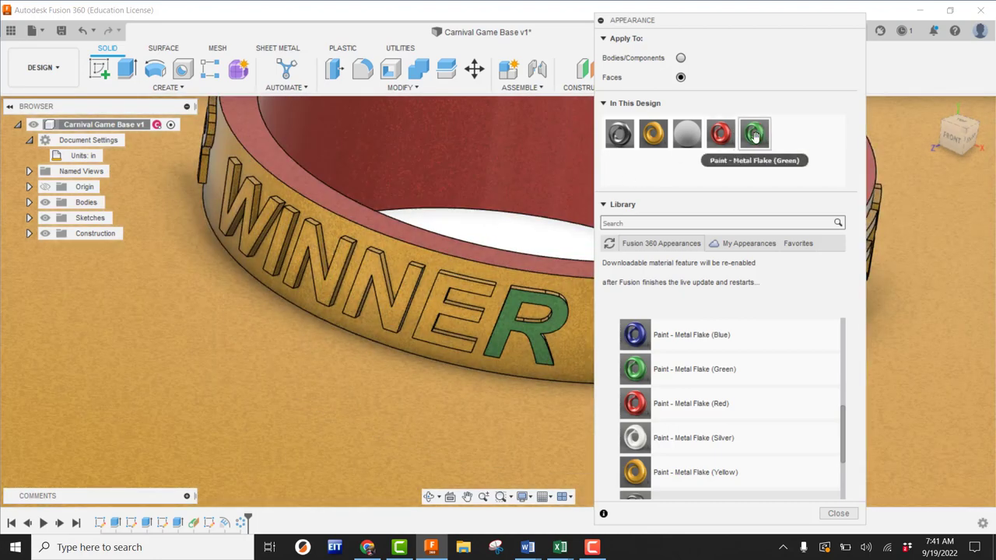
{"action": "left_click_drag", "start_coordinate": [754, 133], "coordinate": [457, 289]}
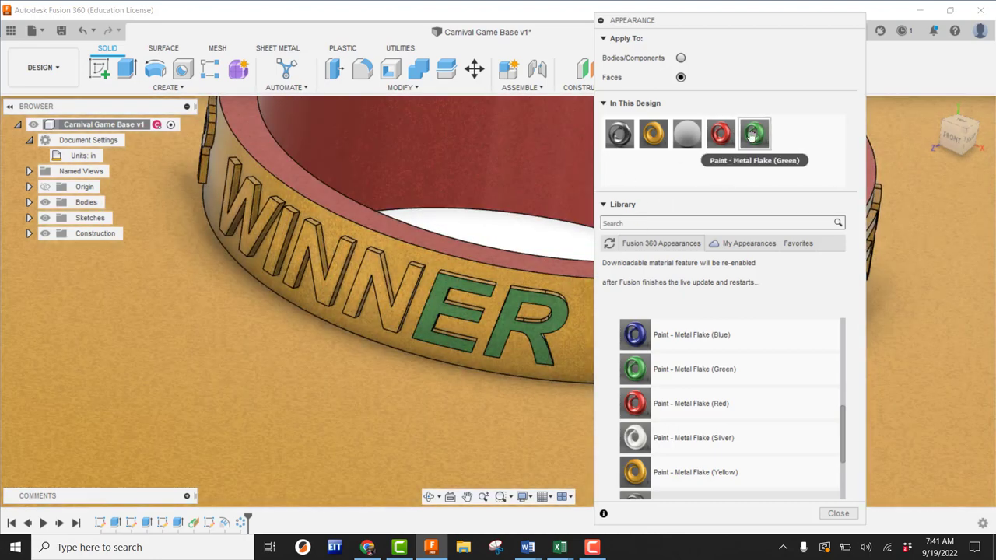
{"action": "left_click_drag", "start_coordinate": [754, 134], "coordinate": [372, 268]}
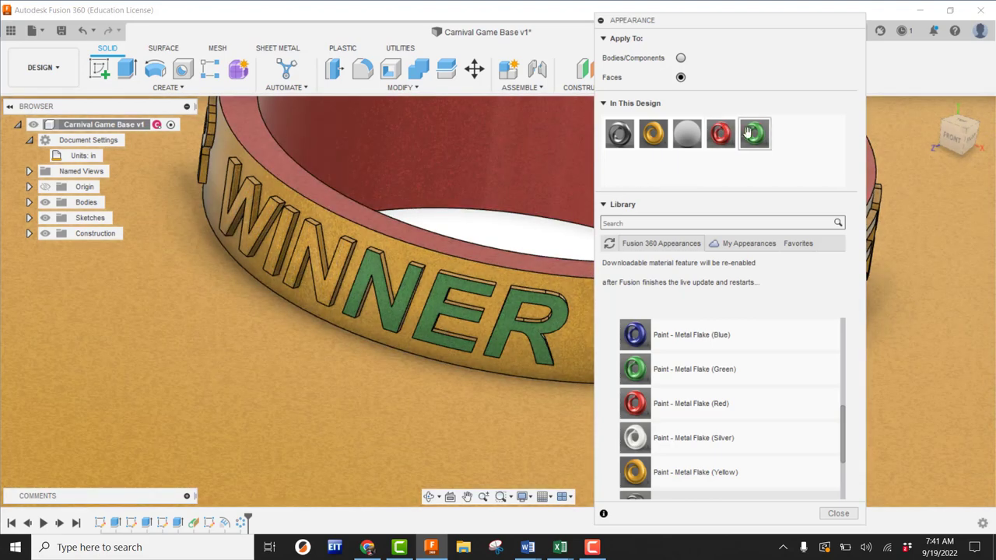
{"action": "left_click_drag", "start_coordinate": [754, 134], "coordinate": [334, 267]}
{"action": "left_click_drag", "start_coordinate": [754, 133], "coordinate": [282, 237]}
{"action": "left_click_drag", "start_coordinate": [754, 133], "coordinate": [248, 193]}
Apply Paint - Metal Flake (Blue) to the outer faces of all six letters of the WINNER text on the rim's right side
{"action": "key", "text": "F6"}
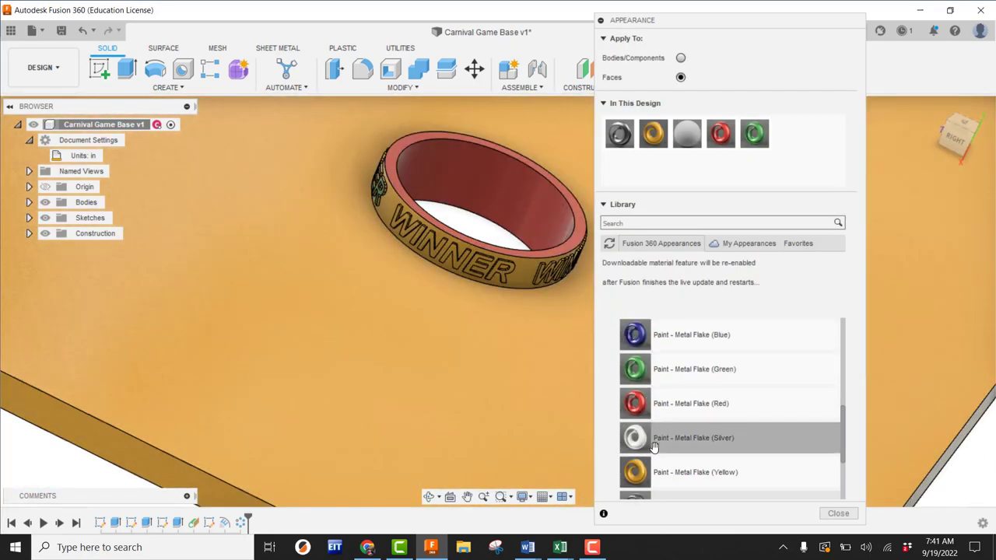
{"action": "scroll", "coordinate": [661, 405], "scroll_direction": "up", "scroll_amount": 1}
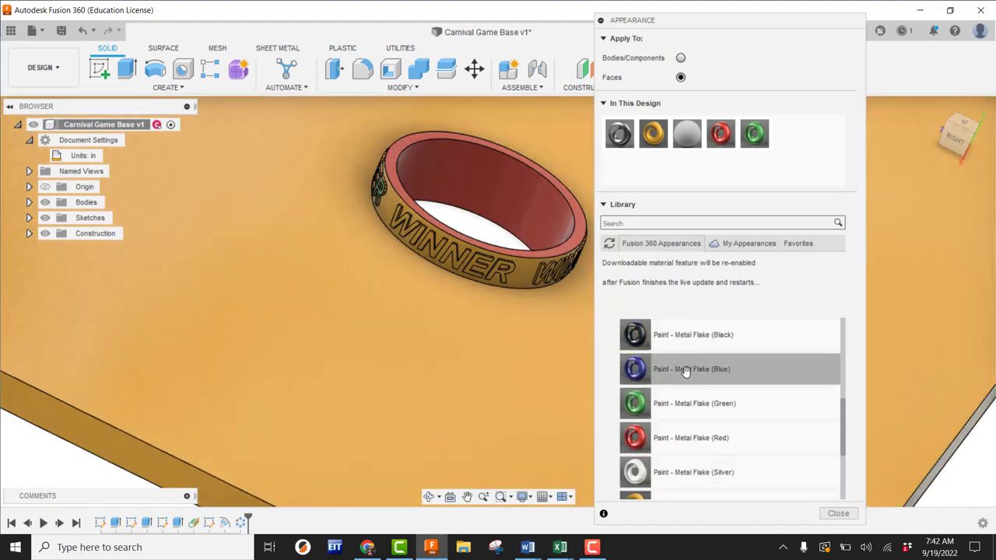
{"action": "scroll", "coordinate": [465, 253], "scroll_direction": "up", "scroll_amount": 5}
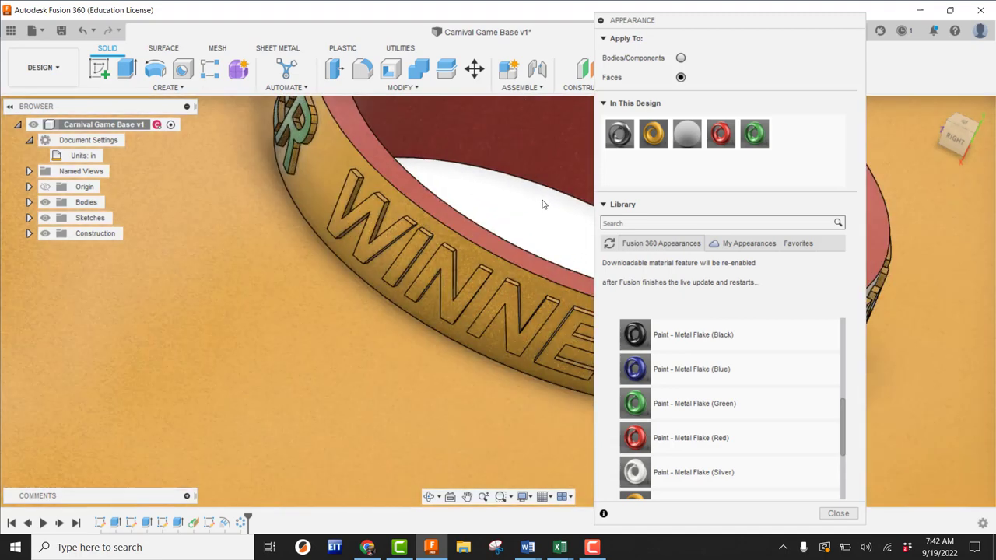
{"action": "left_click_drag", "start_coordinate": [700, 371], "coordinate": [367, 215]}
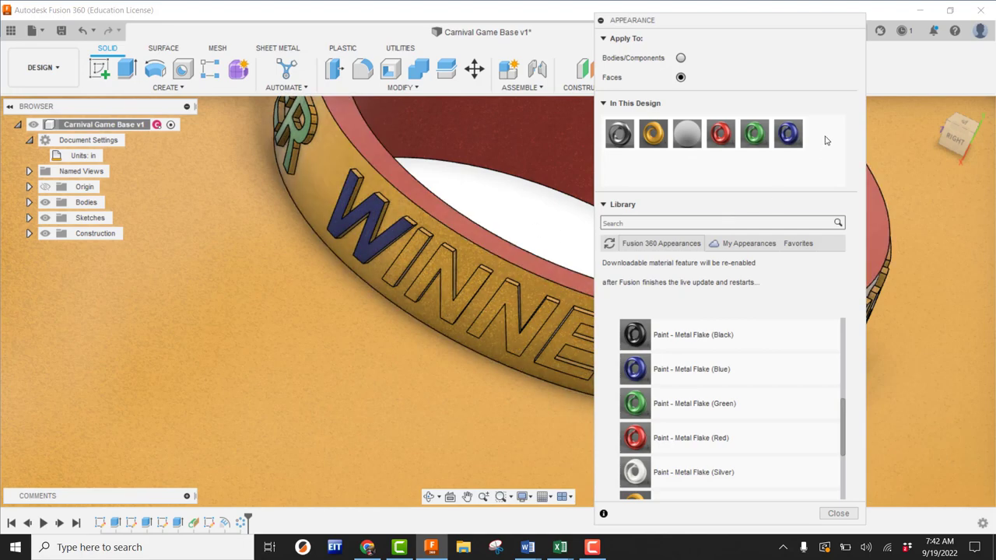
{"action": "left_click_drag", "start_coordinate": [788, 134], "coordinate": [450, 261]}
{"action": "left_click_drag", "start_coordinate": [785, 137], "coordinate": [511, 305]}
{"action": "middle_click_drag", "start_coordinate": [511, 304], "coordinate": [234, 257], "text": "shift"}
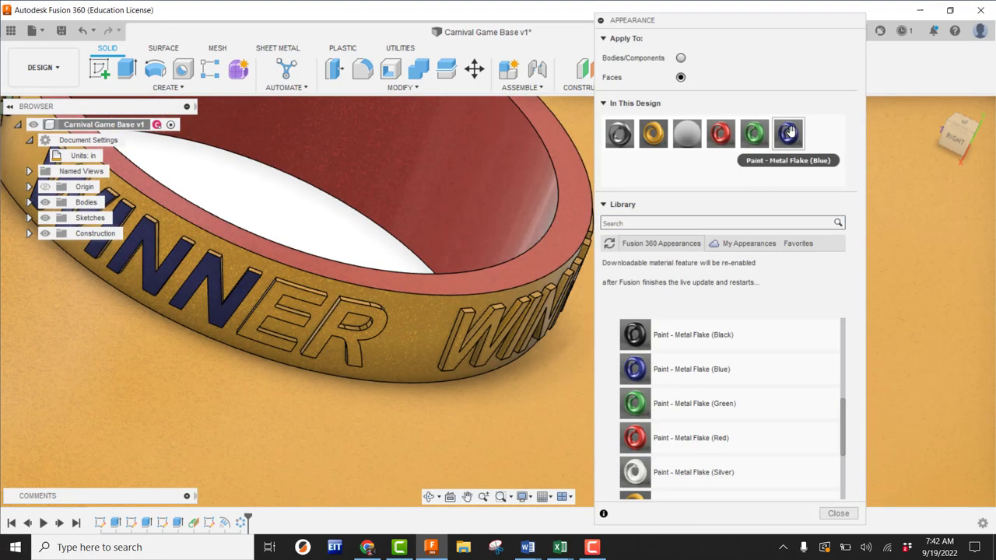
{"action": "left_click_drag", "start_coordinate": [787, 134], "coordinate": [306, 297]}
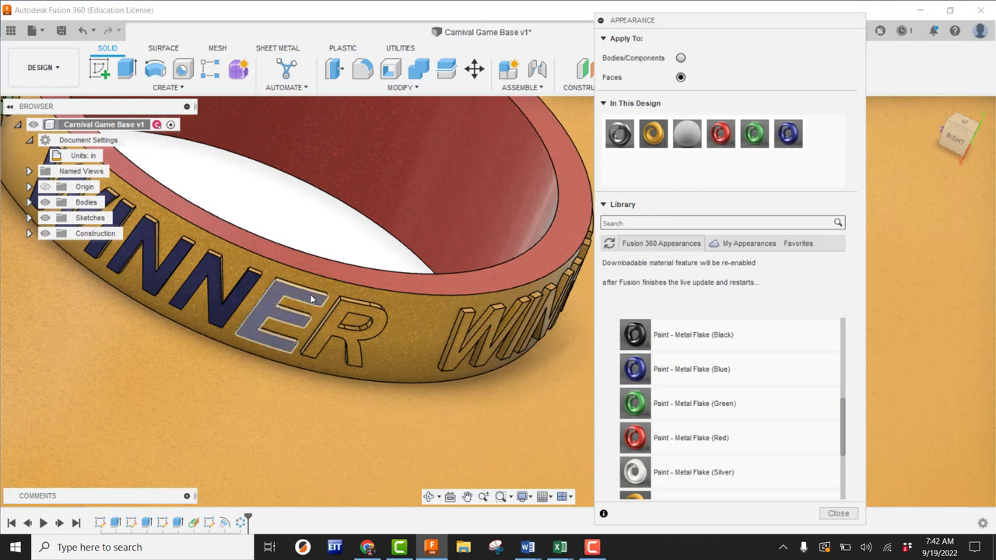
{"action": "mouse_move", "coordinate": [775, 147]}
{"action": "left_mouse_down"}
{"action": "mouse_move", "coordinate": [354, 328]}
{"action": "mouse_move", "coordinate": [357, 308]}
{"action": "left_mouse_up"}
Let the device restart later and close the Appearance settings
{"action": "scroll", "coordinate": [424, 312], "scroll_direction": "down", "scroll_amount": 5}
{"action": "middle_click_drag", "start_coordinate": [440, 321], "coordinate": [534, 360], "text": "shift"}
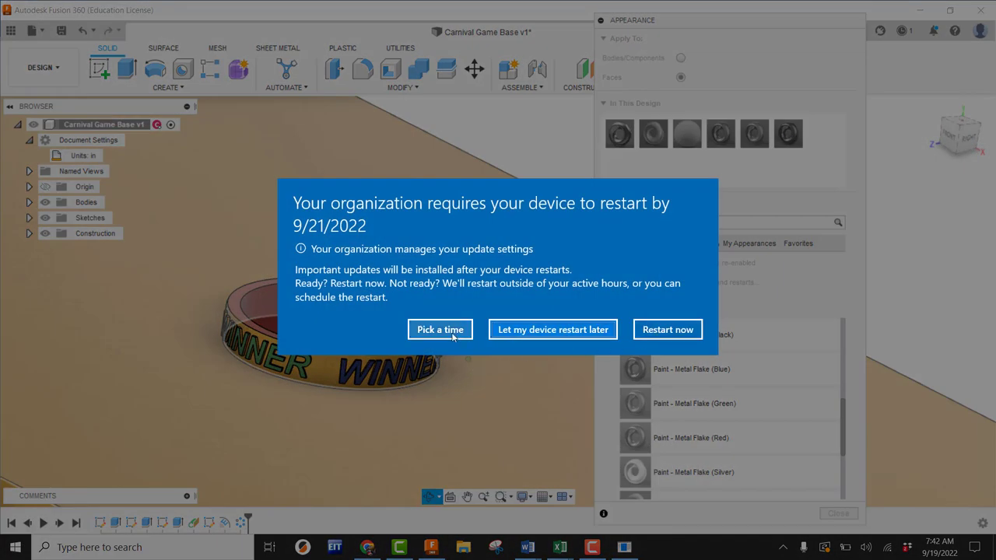
{"action": "left_click", "coordinate": [544, 335]}
{"action": "middle_click_drag", "start_coordinate": [544, 334], "coordinate": [491, 350], "text": "shift"}
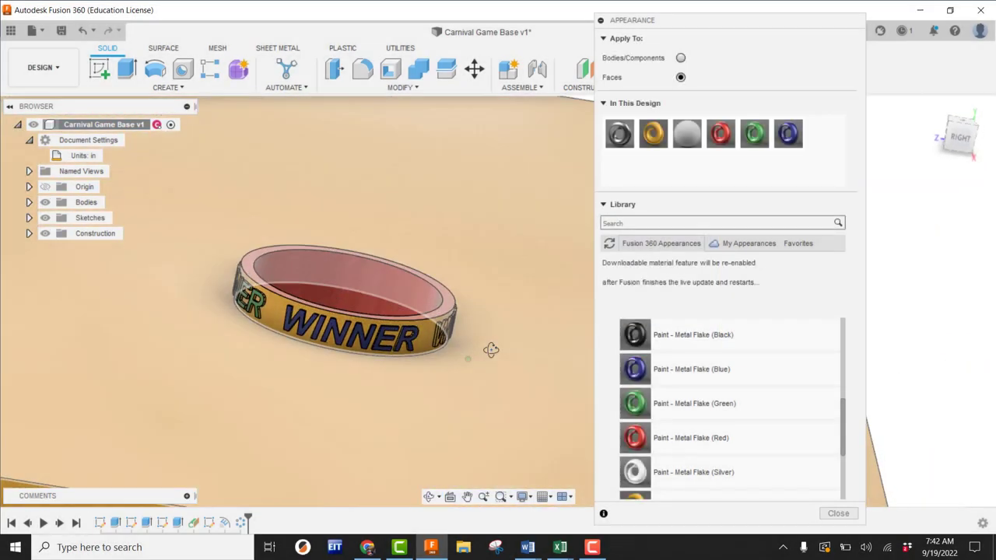
{"action": "key", "text": "Escape"}
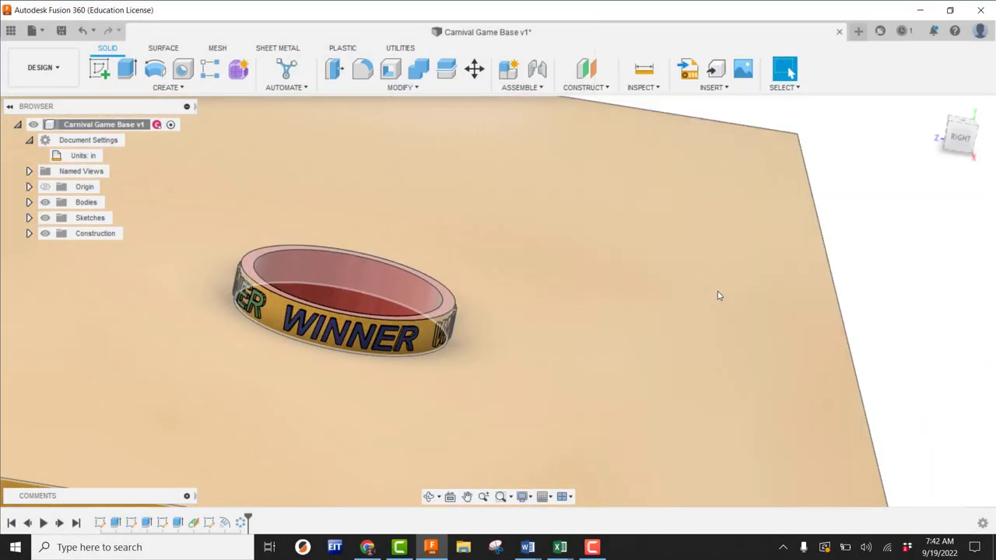
Reopen the Appearance settings for the Carnival Game Base and duplicate the Paint - Metal Flake (Blue) used in the design
{"action": "scroll", "coordinate": [717, 294], "scroll_direction": "down", "scroll_amount": 3}
{"action": "middle_click_drag", "start_coordinate": [532, 340], "coordinate": [530, 346], "text": "shift"}
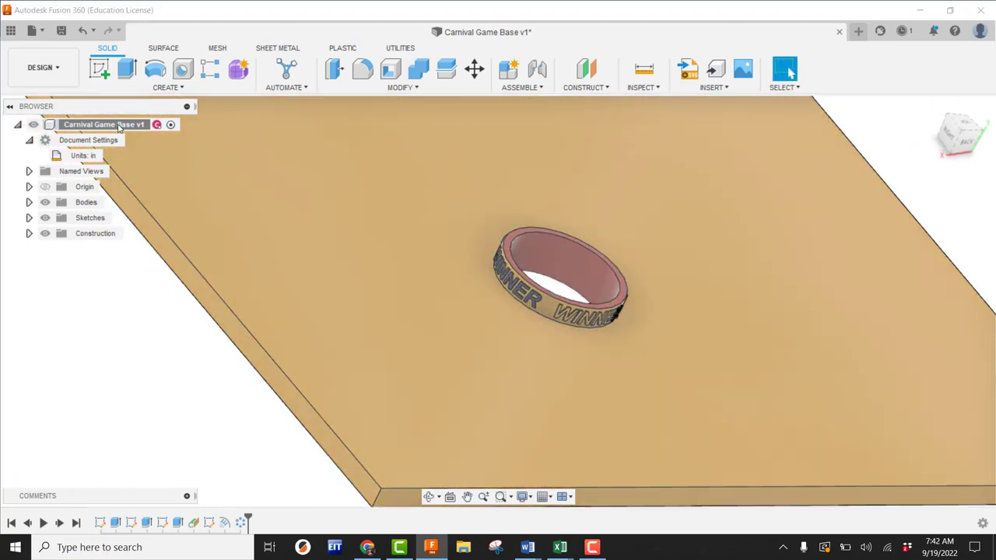
{"action": "right_click", "coordinate": [117, 125]}
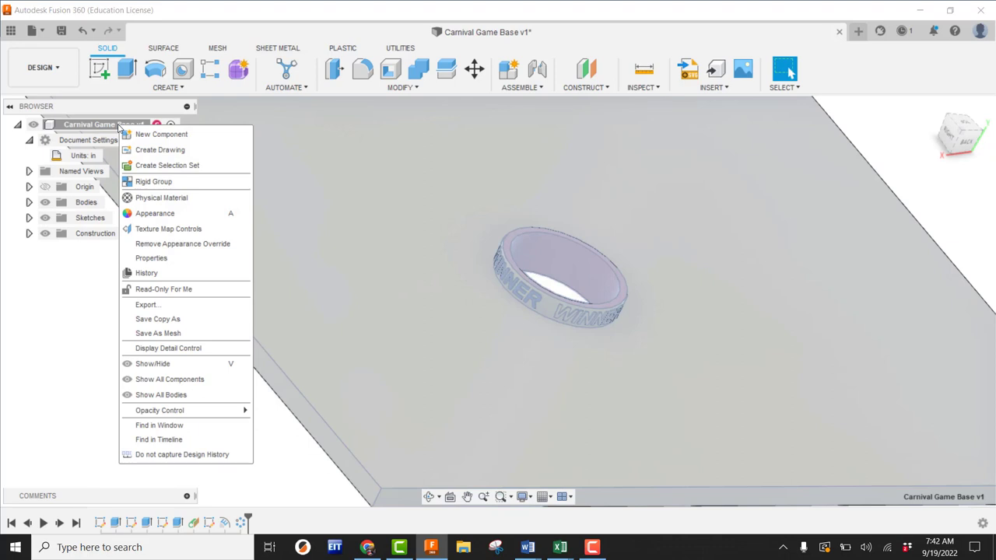
{"action": "left_click", "coordinate": [162, 214]}
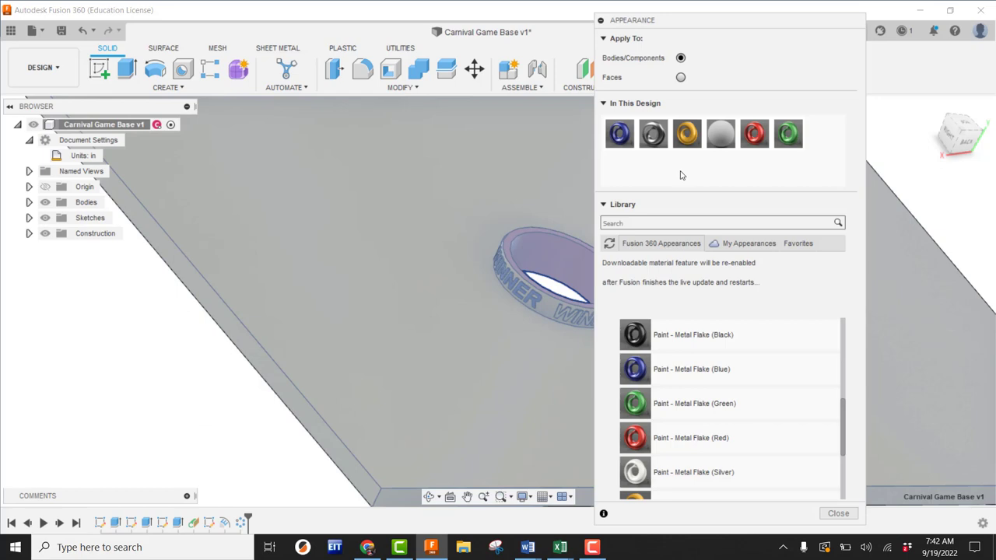
{"action": "right_click", "coordinate": [620, 134]}
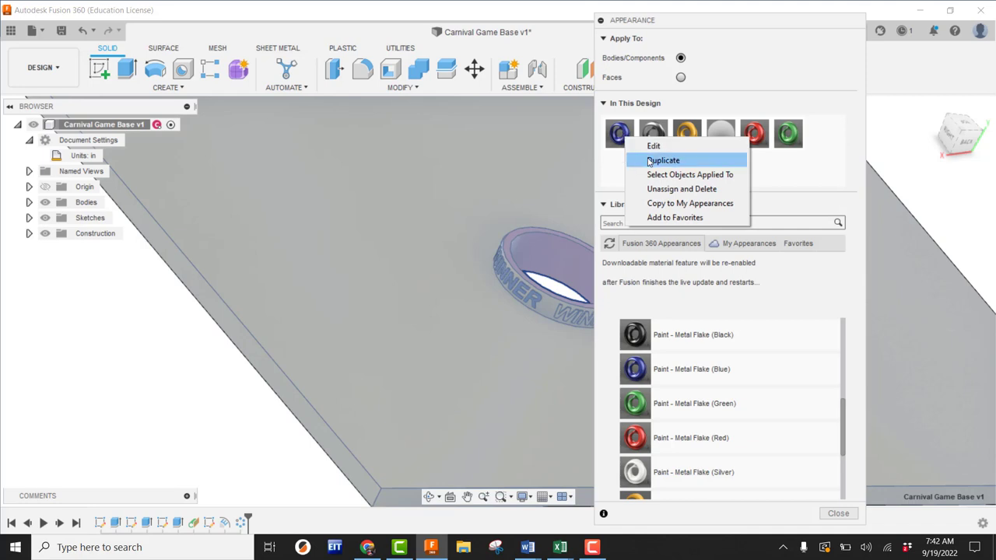
{"action": "left_click", "coordinate": [652, 158]}
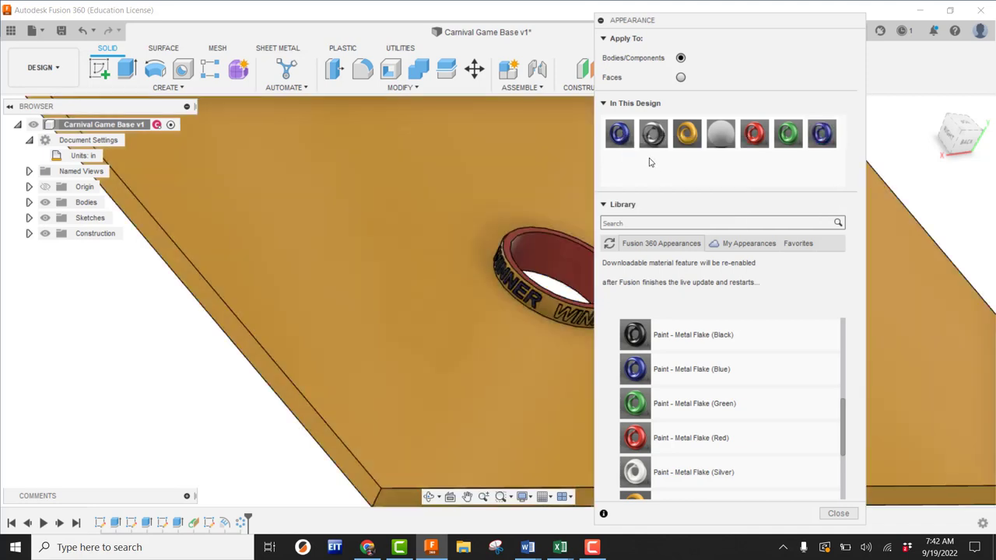
Rename the duplicated blue paint as Paint - Metal Flake (Purple) and set its color to RGB 129, 14, 158
{"action": "right_click", "coordinate": [824, 134]}
{"action": "left_click", "coordinate": [848, 144]}
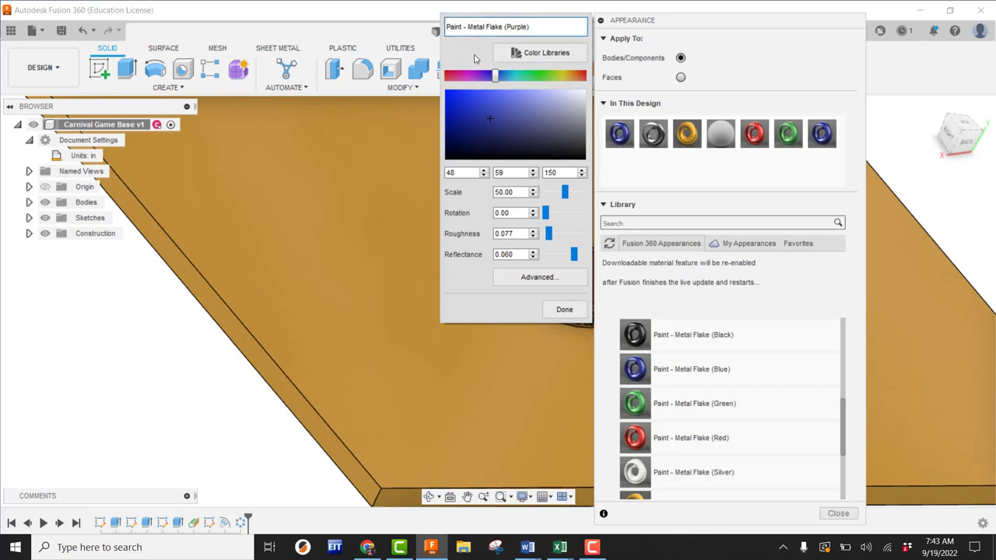
{"action": "left_click_drag", "start_coordinate": [495, 79], "coordinate": [474, 78]}
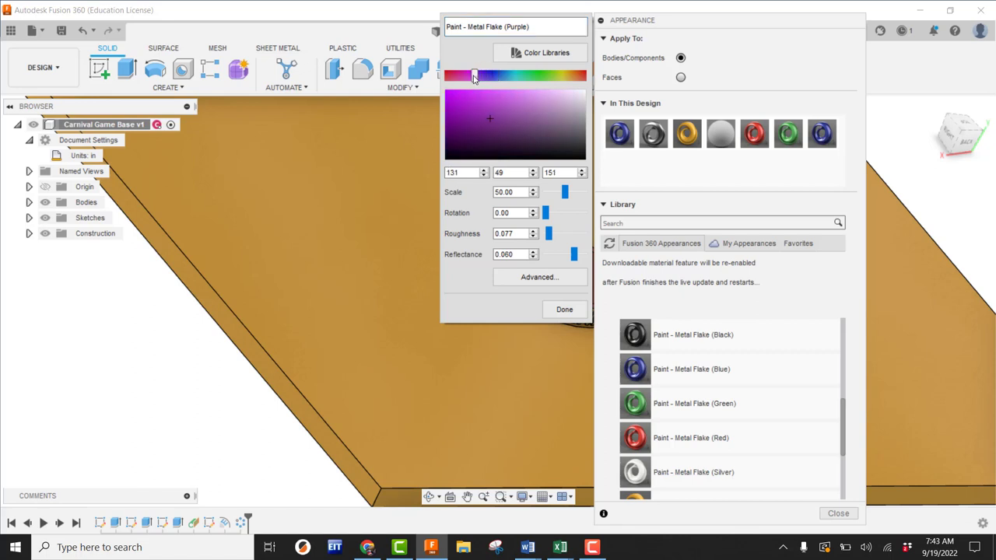
{"action": "left_click", "coordinate": [458, 119]}
{"action": "left_click", "coordinate": [457, 117]}
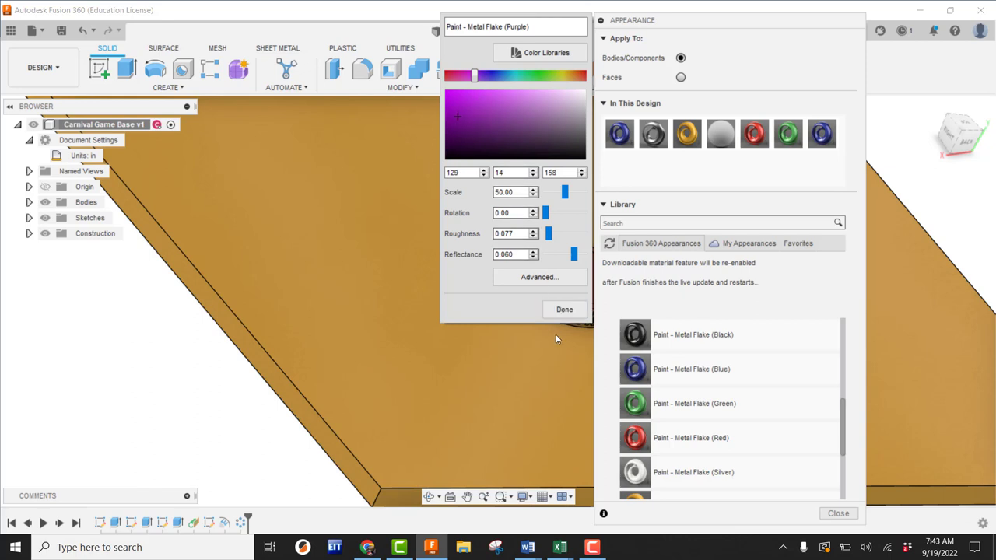
{"action": "left_click", "coordinate": [562, 310]}
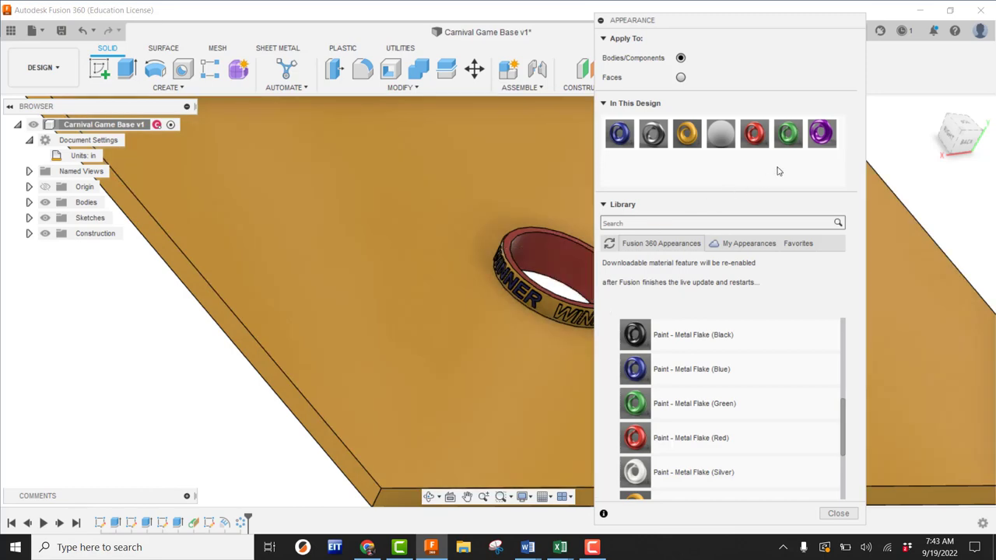
Set appearances to apply to faces and put Paint - Metal Flake (Purple) on the outer faces of W, I and the first N on the rim's back side
{"action": "scroll", "coordinate": [451, 244], "scroll_direction": "down", "scroll_amount": 3}
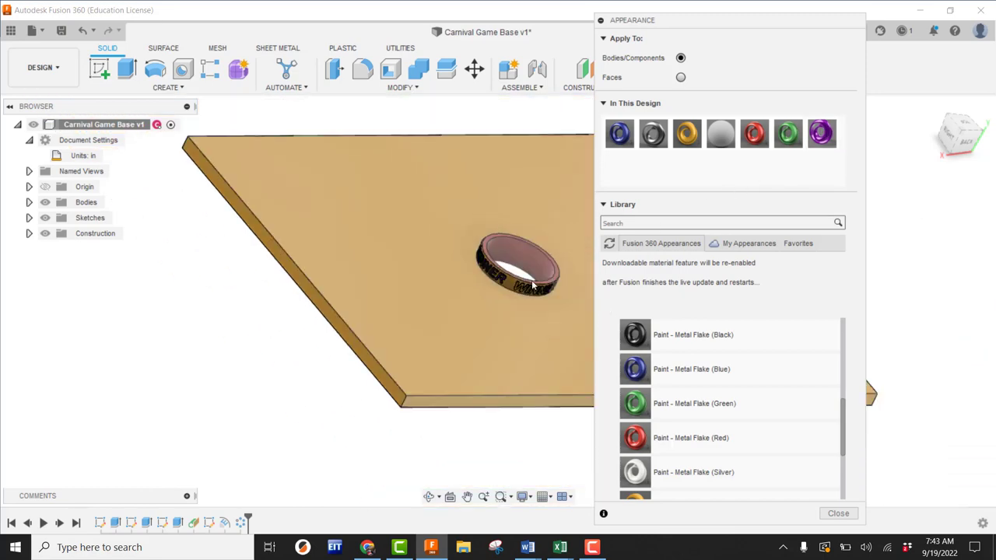
{"action": "scroll", "coordinate": [546, 296], "scroll_direction": "up", "scroll_amount": 8}
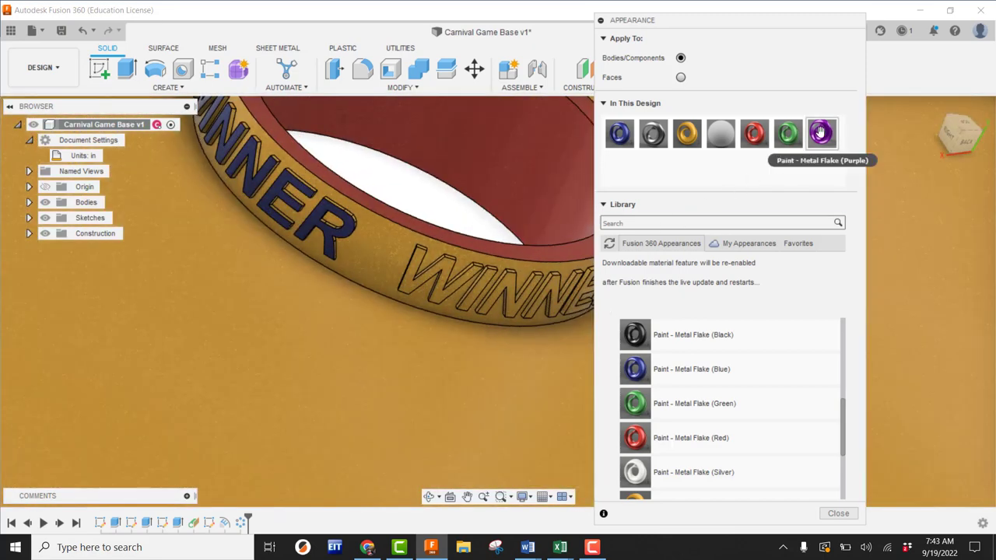
{"action": "left_click_drag", "start_coordinate": [821, 134], "coordinate": [662, 73]}
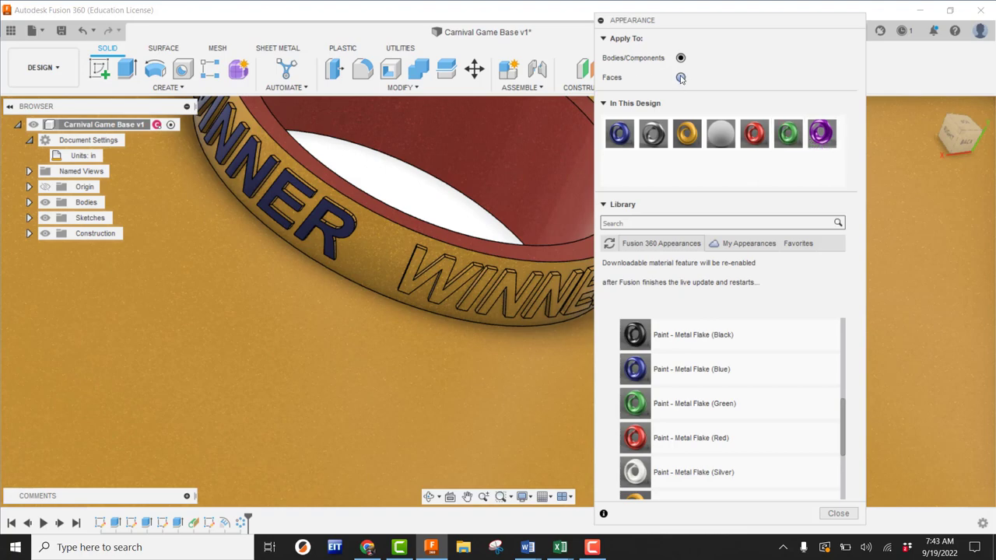
{"action": "left_click", "coordinate": [681, 78]}
{"action": "left_click_drag", "start_coordinate": [821, 133], "coordinate": [458, 252]}
{"action": "left_click_drag", "start_coordinate": [416, 278], "coordinate": [418, 284]}
{"action": "scroll", "coordinate": [542, 320], "scroll_direction": "up", "scroll_amount": 3}
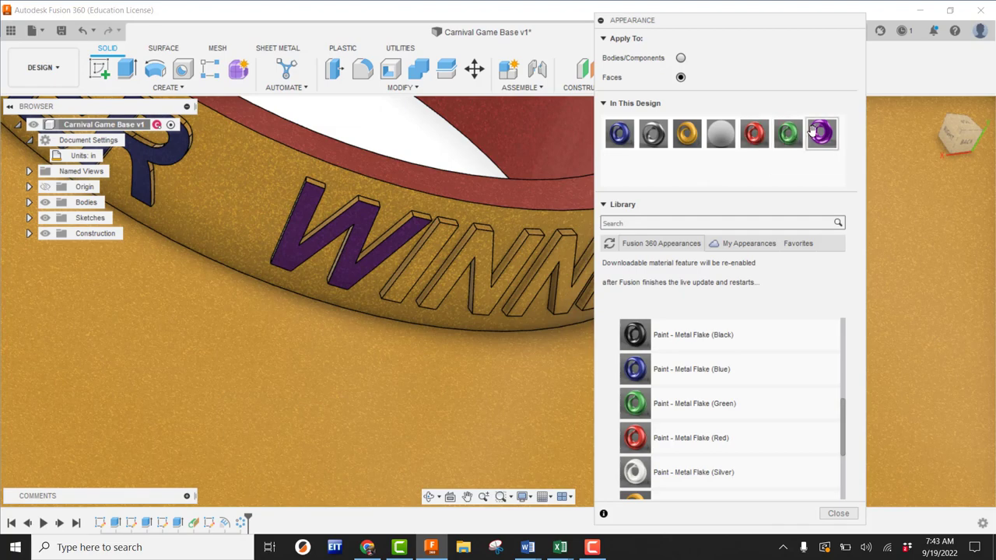
{"action": "left_click_drag", "start_coordinate": [820, 134], "coordinate": [524, 204]}
{"action": "left_click_drag", "start_coordinate": [432, 247], "coordinate": [440, 256]}
{"action": "left_click_drag", "start_coordinate": [820, 134], "coordinate": [477, 258]}
{"action": "scroll", "coordinate": [476, 259], "scroll_direction": "down", "scroll_amount": 3}
{"action": "middle_click_drag", "start_coordinate": [476, 259], "coordinate": [418, 255]}
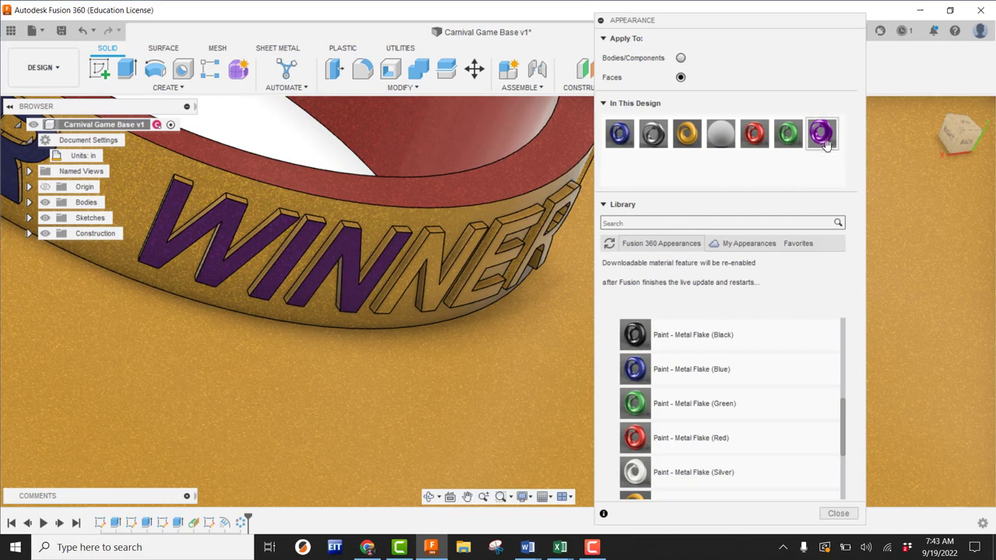
Apply Paint - Metal Flake (Purple) to the outer faces of the second N, the E and the R of the back-side WINNER text
{"action": "left_click_drag", "start_coordinate": [821, 134], "coordinate": [492, 254]}
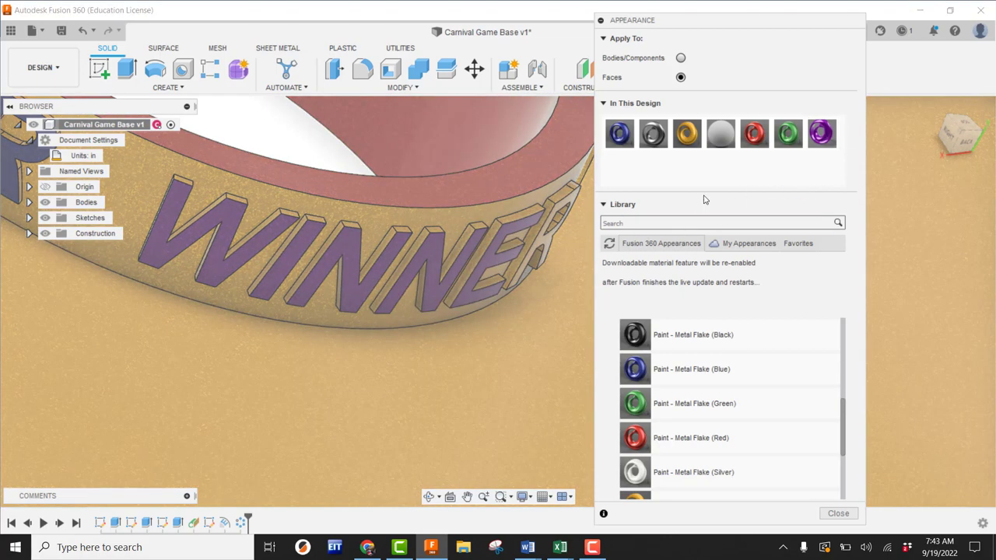
{"action": "mouse_move", "coordinate": [809, 139]}
{"action": "left_mouse_down"}
{"action": "mouse_move", "coordinate": [703, 199]}
{"action": "mouse_move", "coordinate": [571, 203]}
{"action": "mouse_move", "coordinate": [824, 147]}
{"action": "left_mouse_up"}
{"action": "scroll", "coordinate": [484, 313], "scroll_direction": "up", "scroll_amount": 5}
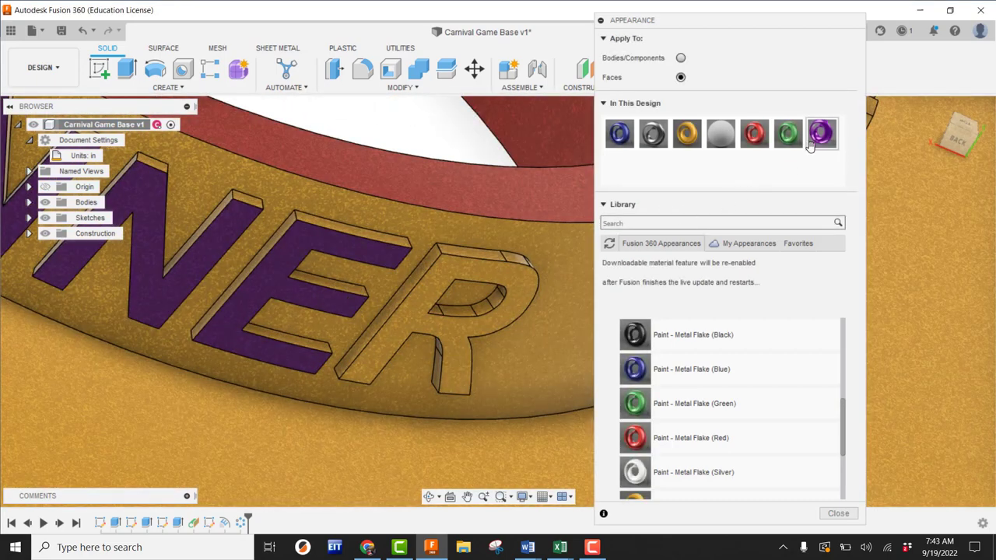
{"action": "left_click_drag", "start_coordinate": [821, 133], "coordinate": [417, 307]}
{"action": "scroll", "coordinate": [417, 306], "scroll_direction": "down", "scroll_amount": 10}
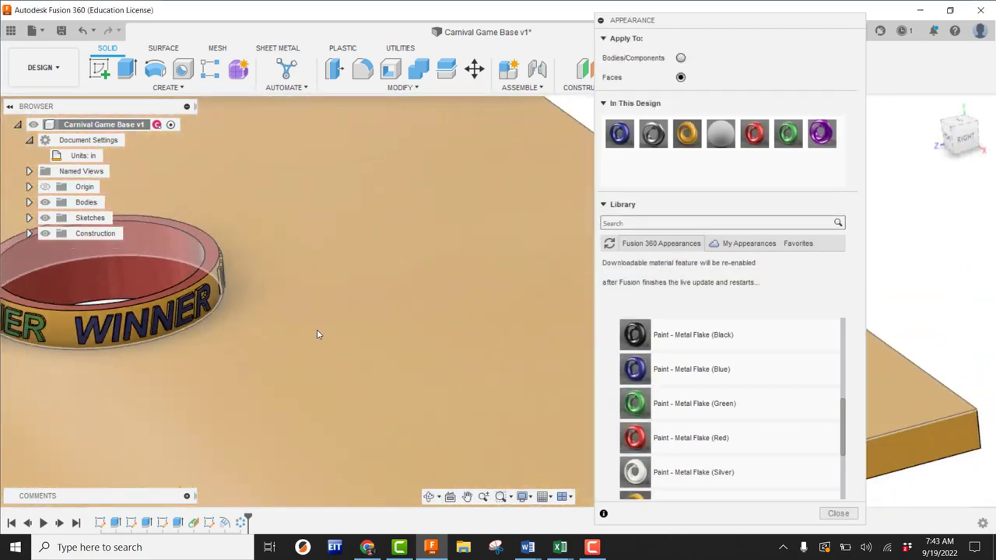
{"action": "middle_click_drag", "start_coordinate": [317, 334], "coordinate": [390, 309], "text": "shift"}
{"action": "scroll", "coordinate": [436, 319], "scroll_direction": "up", "scroll_amount": 3}
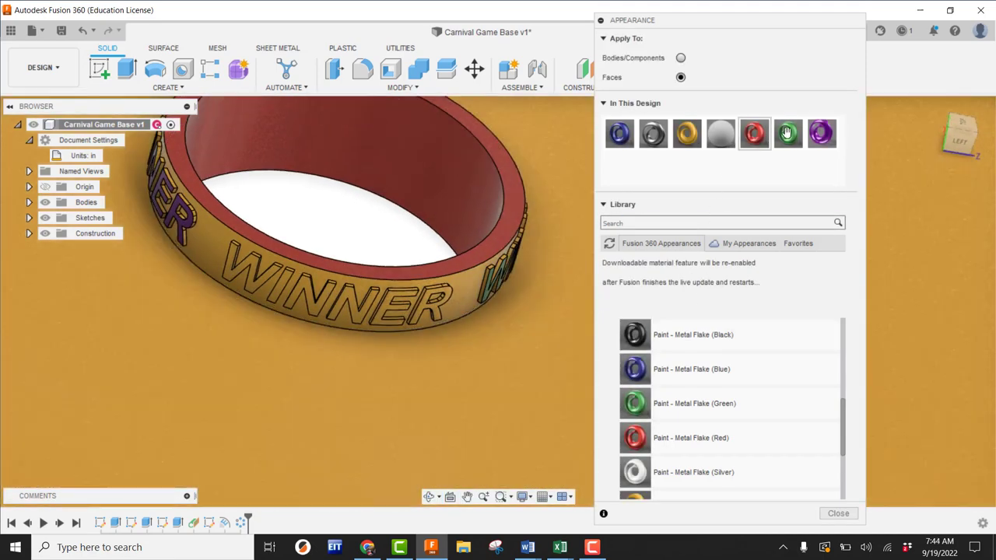
{"action": "left_click_drag", "start_coordinate": [681, 143], "coordinate": [424, 299]}
{"action": "scroll", "coordinate": [428, 299], "scroll_direction": "down", "scroll_amount": 5}
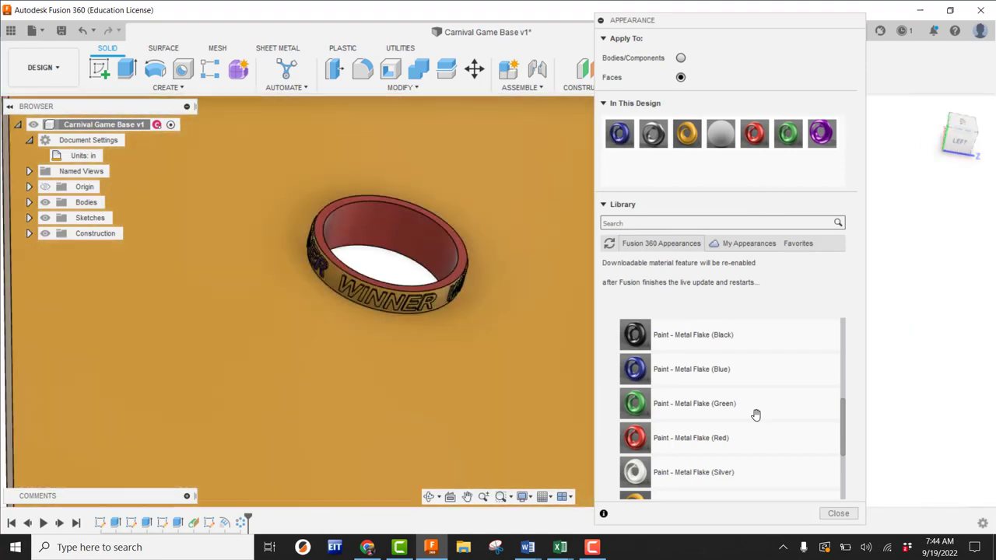
Close the Appearance settings and save the Carnival Game Base in its home view as a new version described User Saved
{"action": "left_click", "coordinate": [848, 514]}
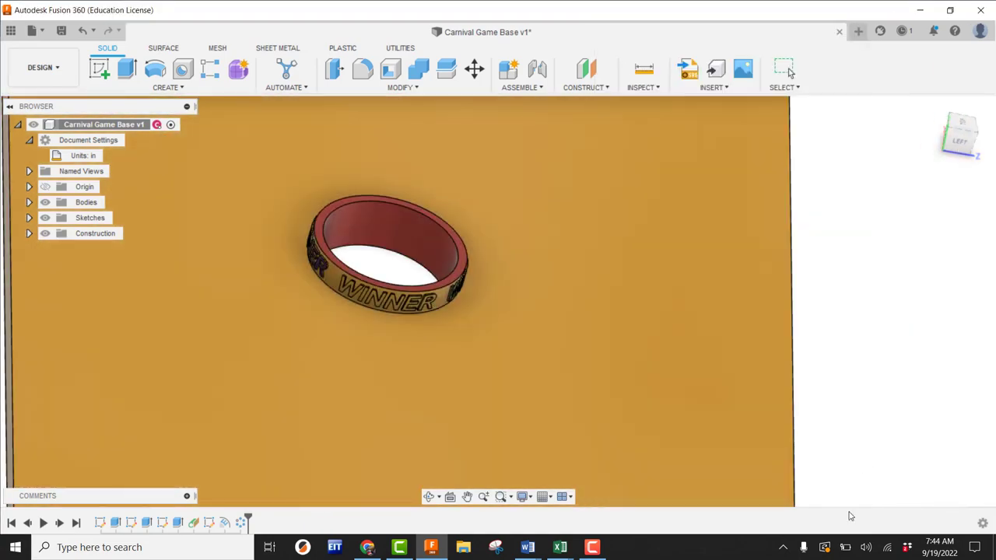
{"action": "left_click", "coordinate": [937, 114]}
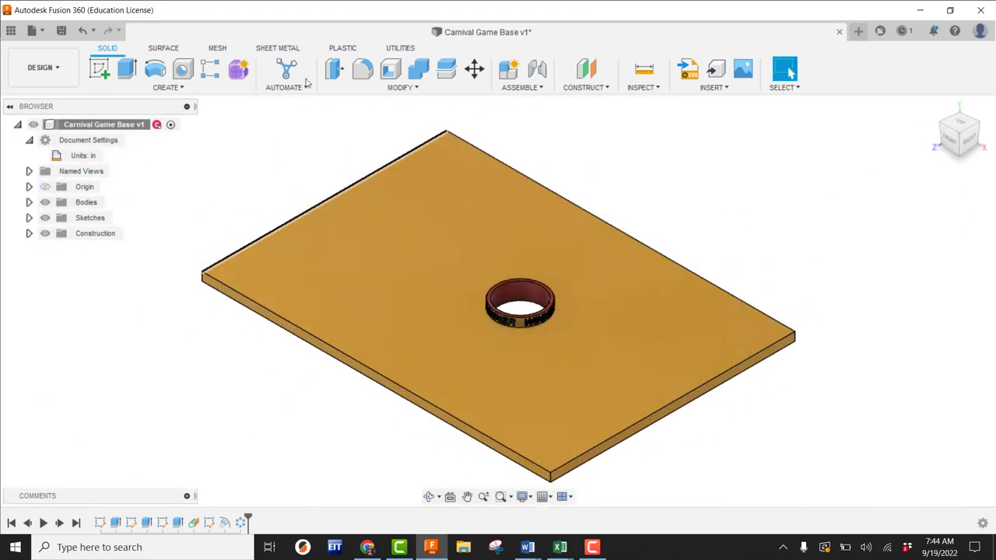
{"action": "left_click", "coordinate": [61, 31]}
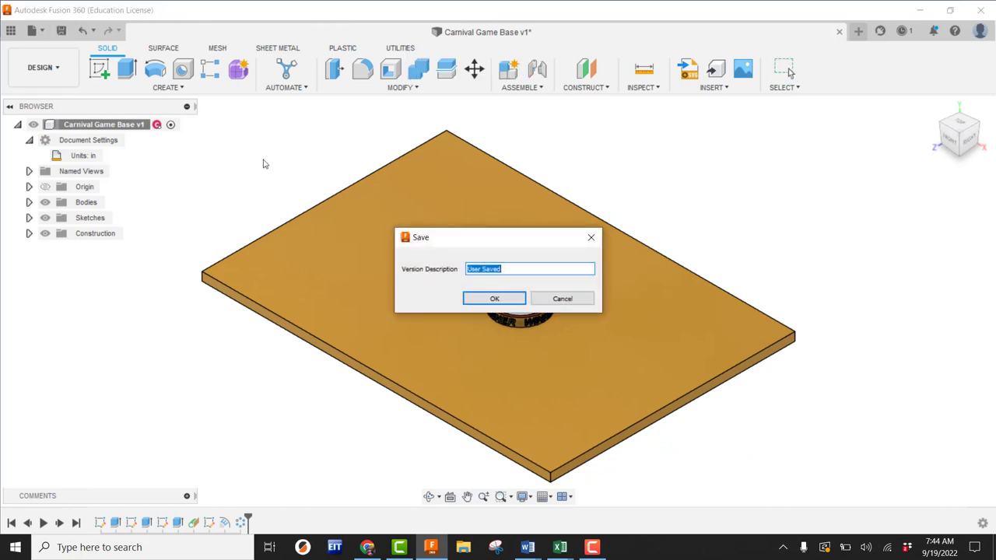
{"action": "left_click", "coordinate": [498, 301]}
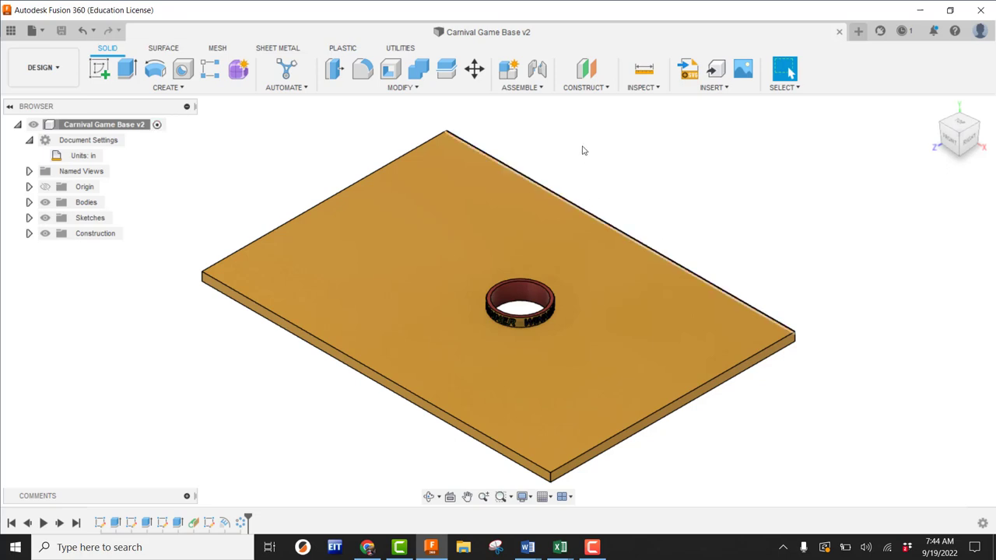
Create a new design and save it as Carnival Game Side in the Carnival Game folder
{"action": "left_click", "coordinate": [44, 33]}
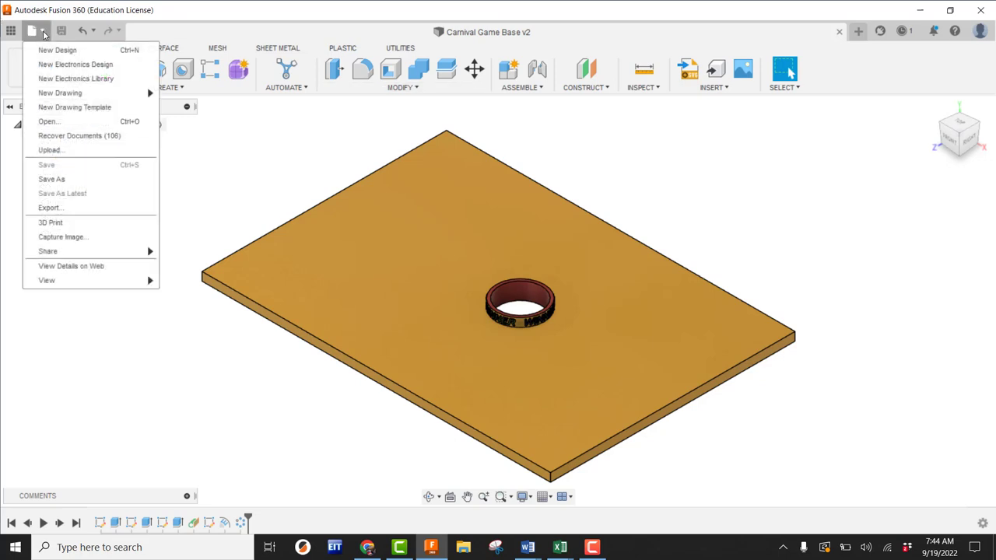
{"action": "left_click", "coordinate": [50, 49]}
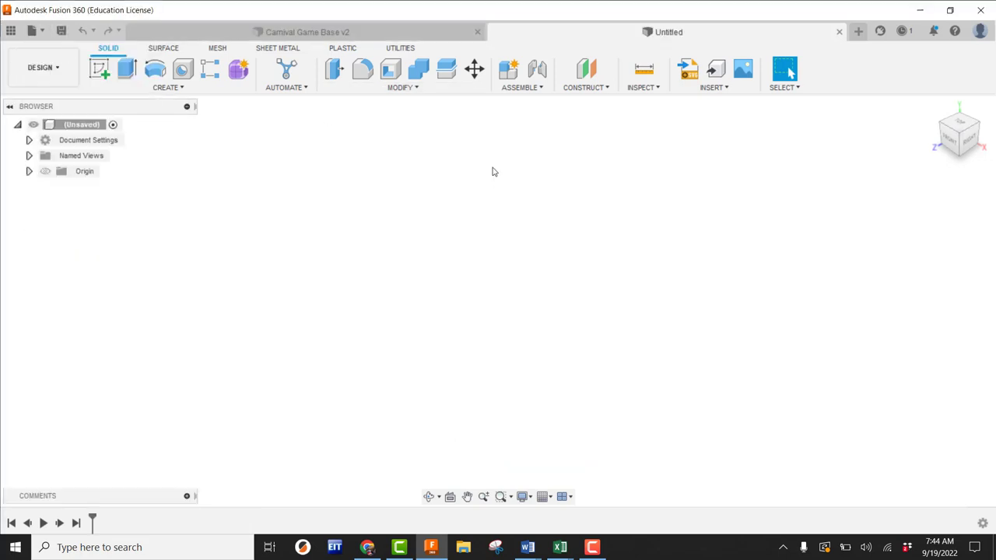
{"action": "left_click", "coordinate": [62, 30]}
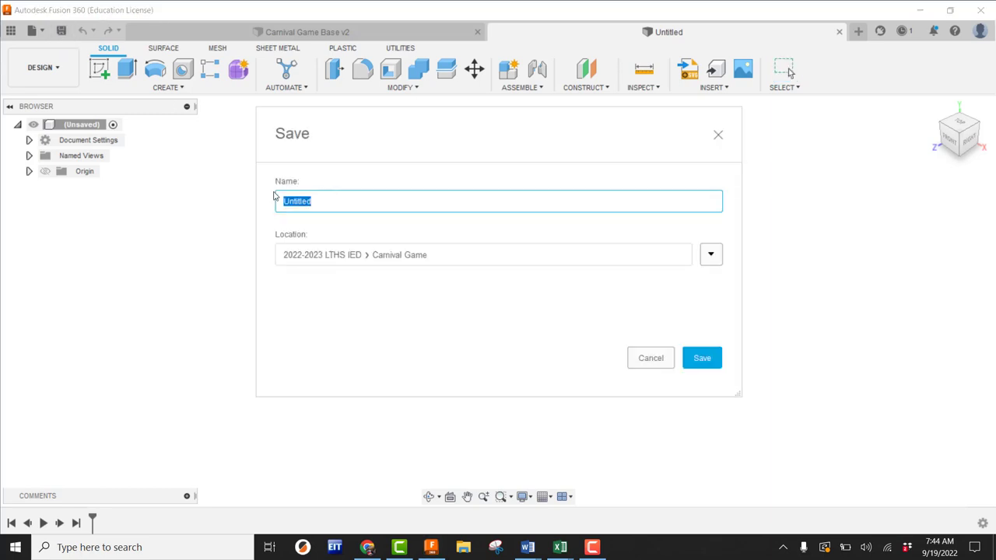
{"action": "type", "text": "Carnival"}
{"action": "key", "text": "BackSpace"}
{"action": "key", "text": "BackSpace"}
{"action": "key", "text": "BackSpace"}
{"action": "type", "text": "val Game Side"}
{"action": "key", "text": "Return"}
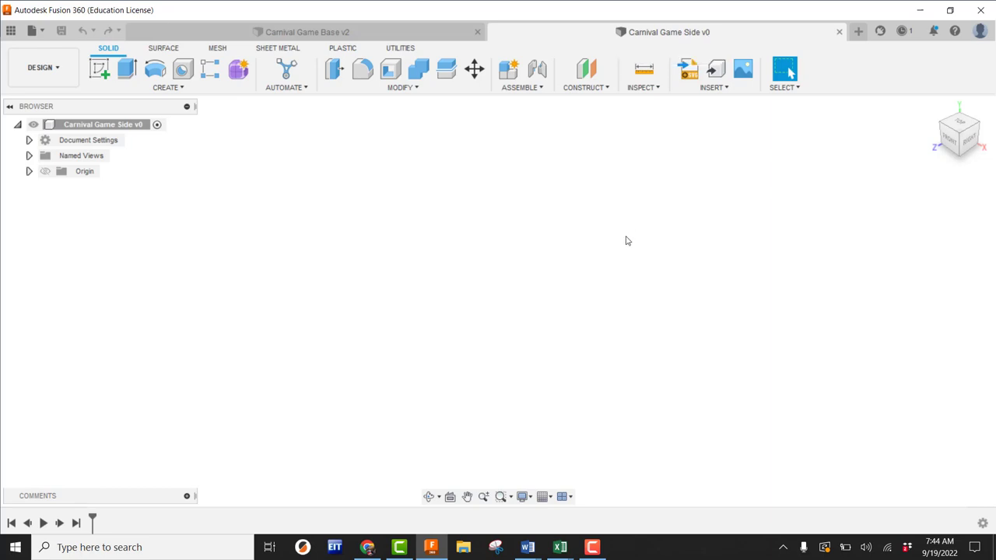
Start a sketch on the vertical YZ origin plane of the Carnival Game Side
{"action": "left_click", "coordinate": [98, 72]}
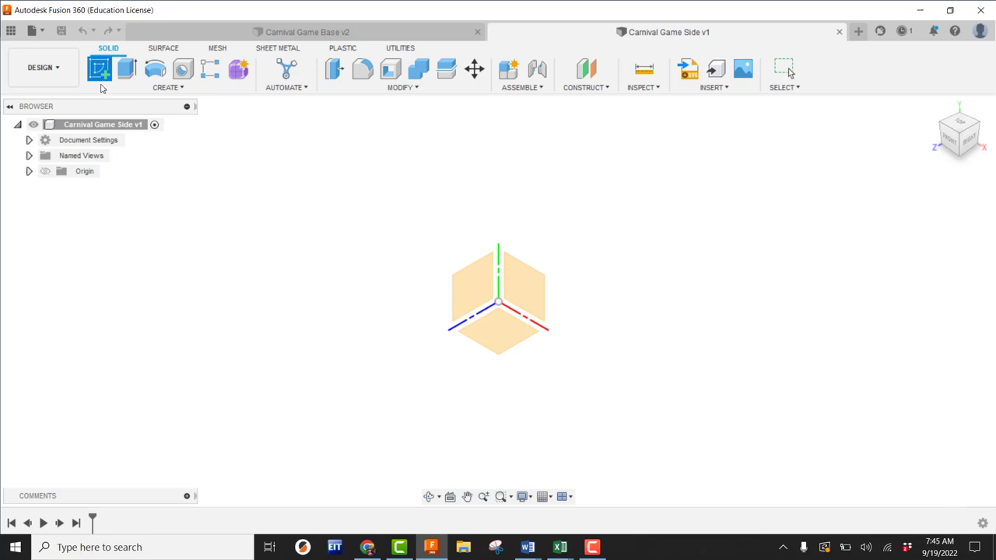
{"action": "left_click", "coordinate": [471, 286]}
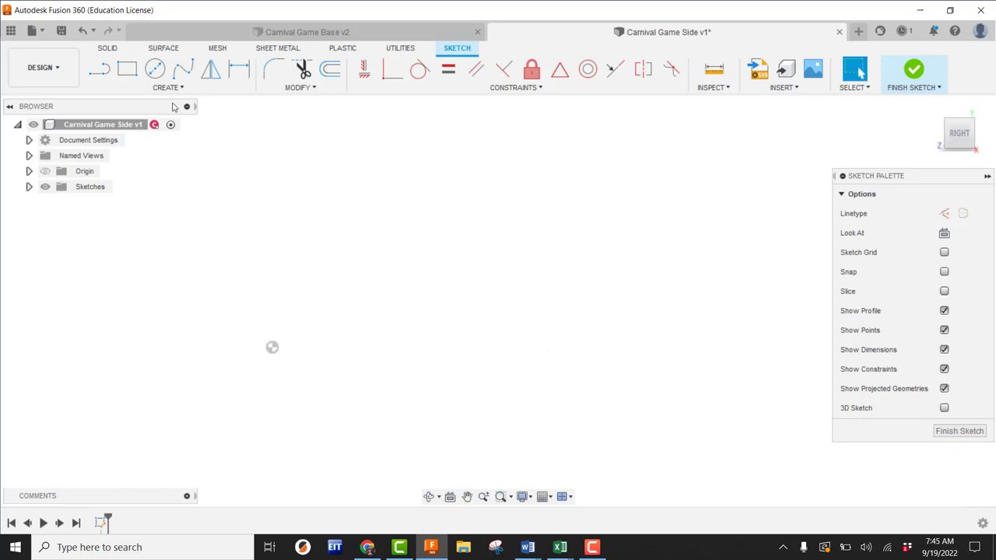
{"action": "left_click", "coordinate": [98, 68]}
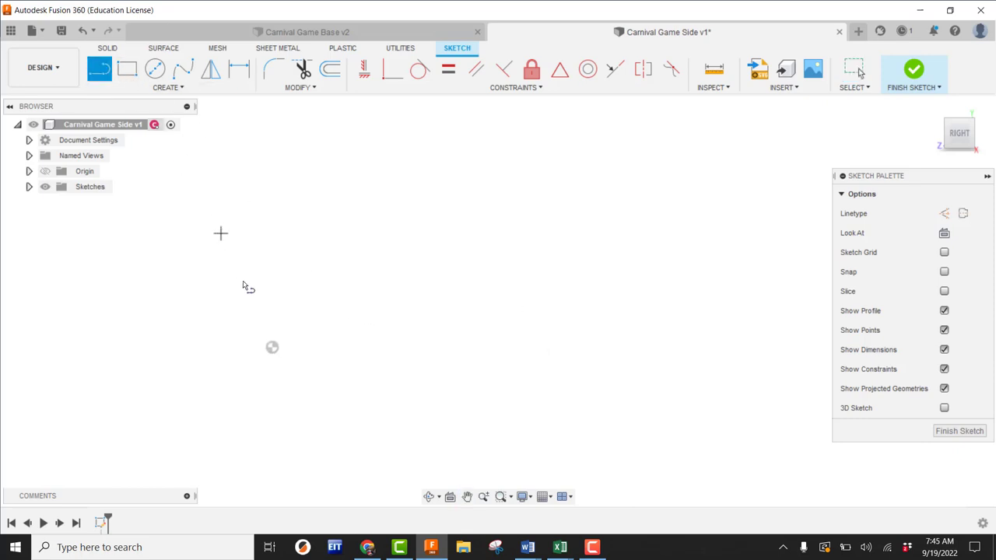
{"action": "left_click", "coordinate": [271, 347]}
{"action": "left_click", "coordinate": [491, 347]}
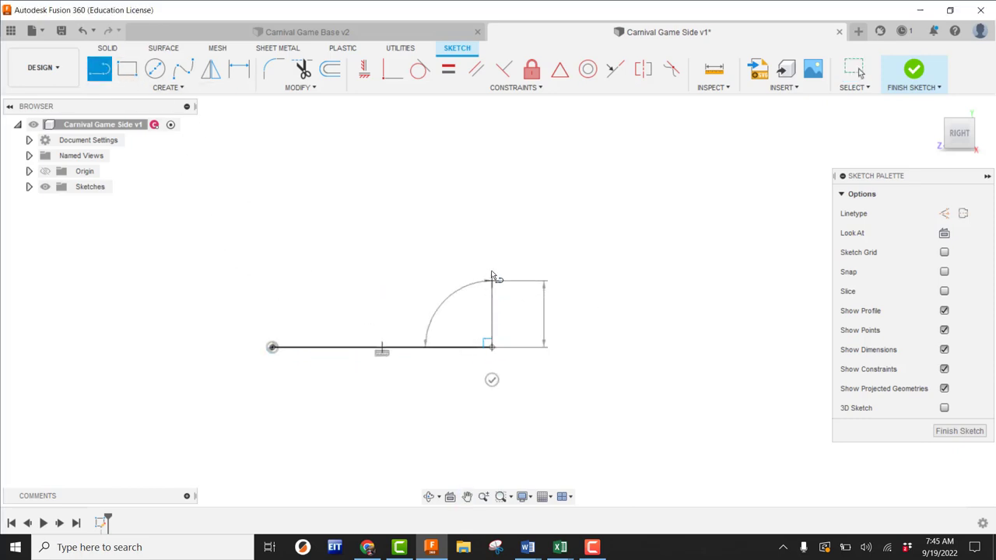
{"action": "left_click", "coordinate": [491, 244]}
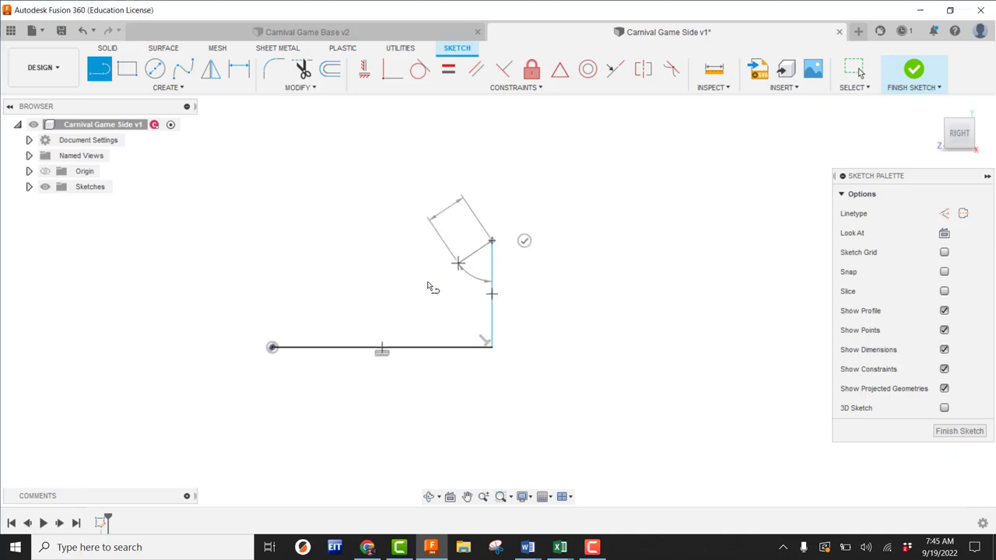
{"action": "left_click", "coordinate": [272, 347]}
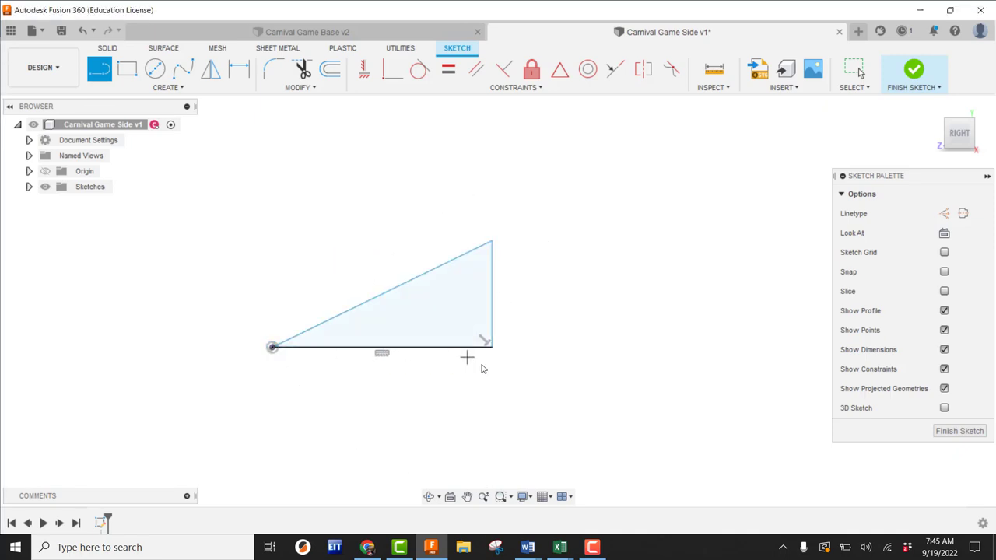
{"action": "key", "text": "Escape"}
{"action": "left_click_drag", "start_coordinate": [513, 372], "coordinate": [460, 246]}
{"action": "key", "text": "Delete"}
Sketch a closed right triangle from the origin with a horizontal base, a vertical side about 4.07 in tall at its far end, and a sloped line
{"action": "key", "text": "l"}
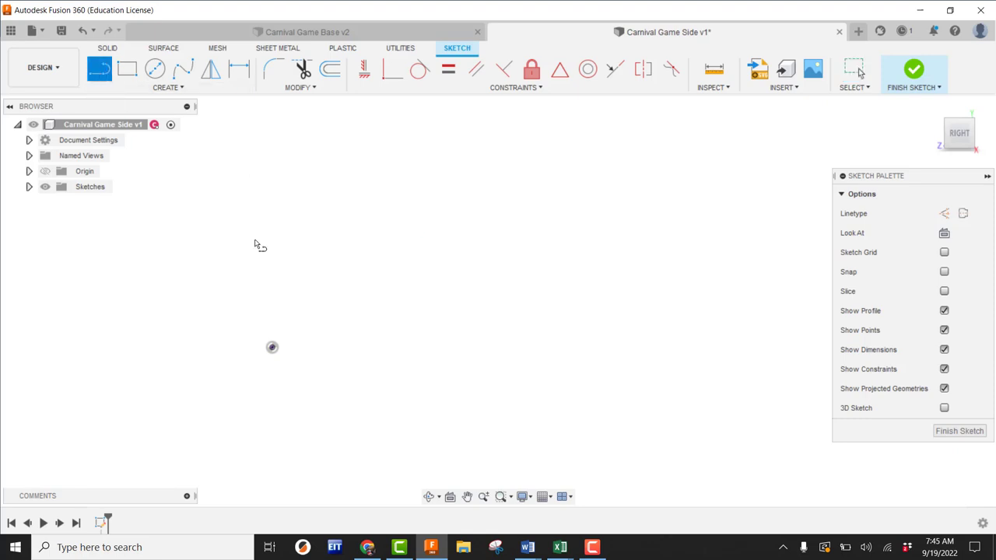
{"action": "left_click", "coordinate": [271, 347]}
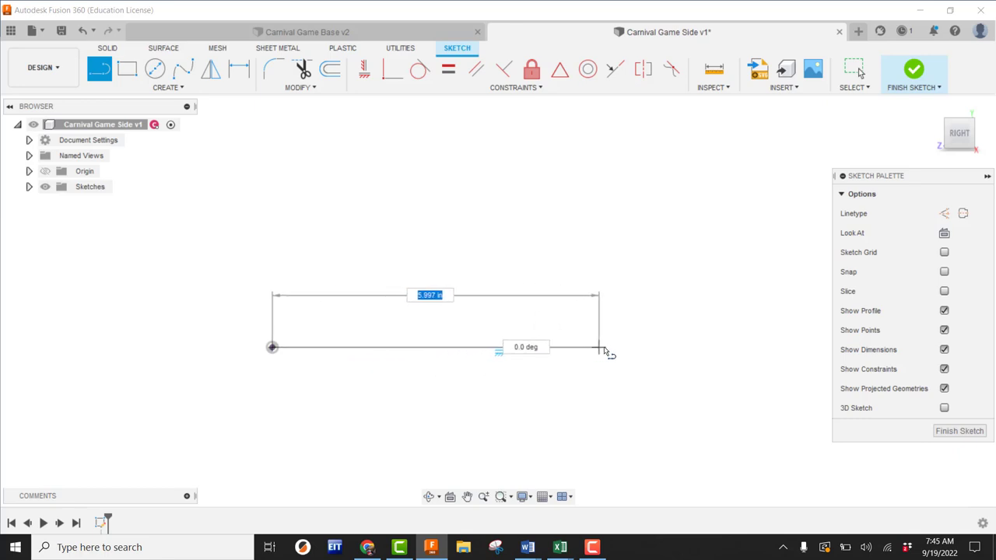
{"action": "left_click", "coordinate": [680, 347]}
{"action": "left_click_drag", "start_coordinate": [680, 347], "coordinate": [679, 143]}
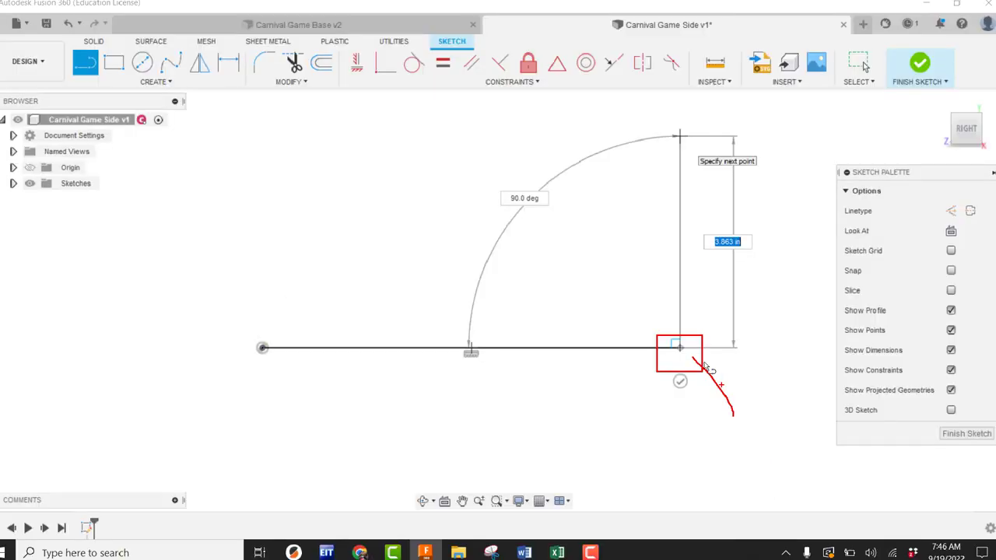
{"action": "mouse_move", "coordinate": [679, 143]}
{"action": "left_mouse_down"}
{"action": "mouse_move", "coordinate": [680, 226]}
{"action": "mouse_move", "coordinate": [681, 133]}
{"action": "left_mouse_up"}
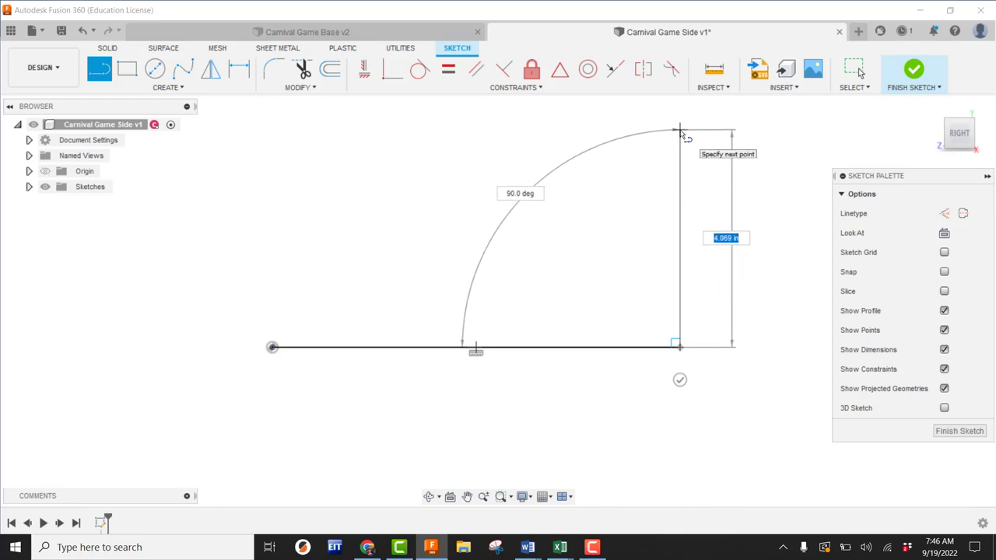
{"action": "left_click", "coordinate": [681, 133]}
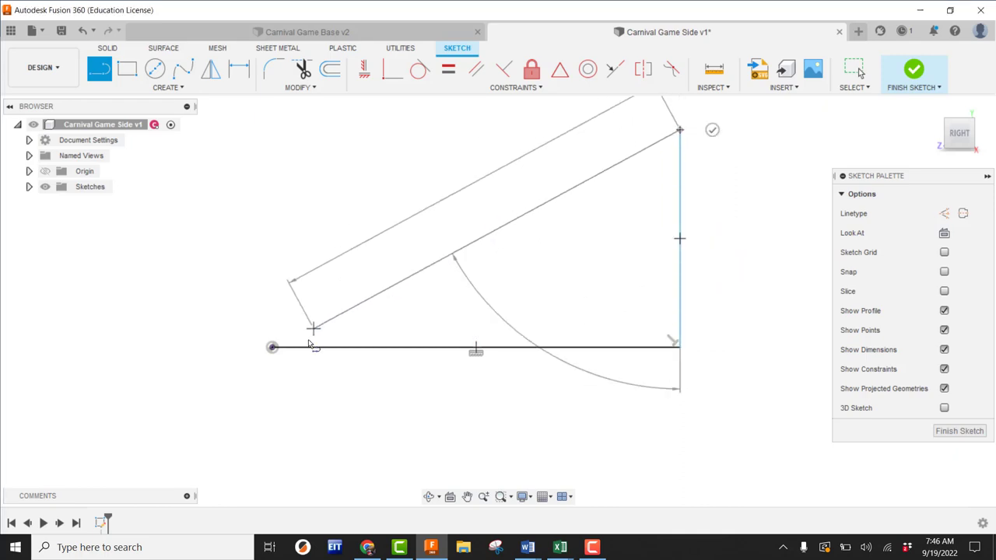
{"action": "left_click", "coordinate": [271, 347]}
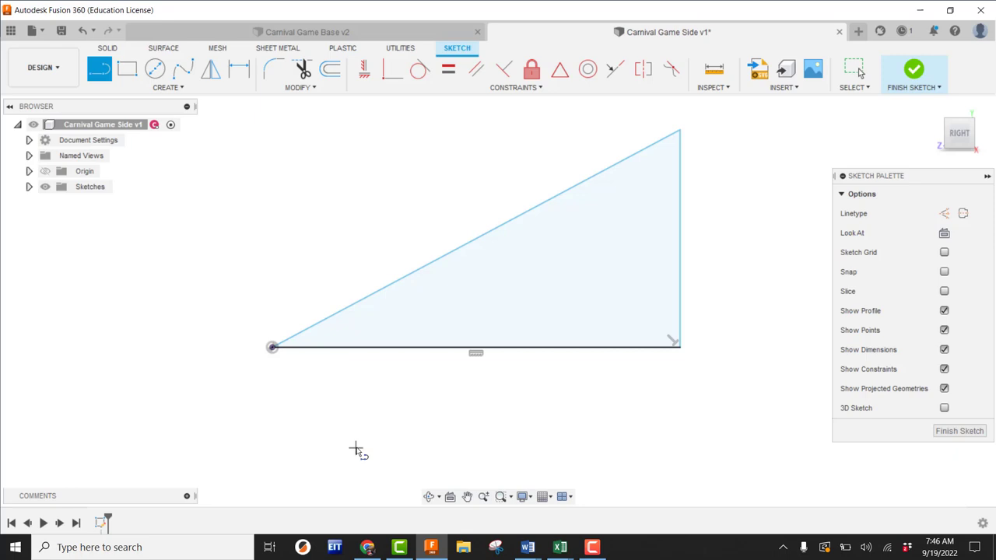
Dimension the angle between the triangle's sloped line and its horizontal base as 30 degrees
{"action": "left_click", "coordinate": [240, 75]}
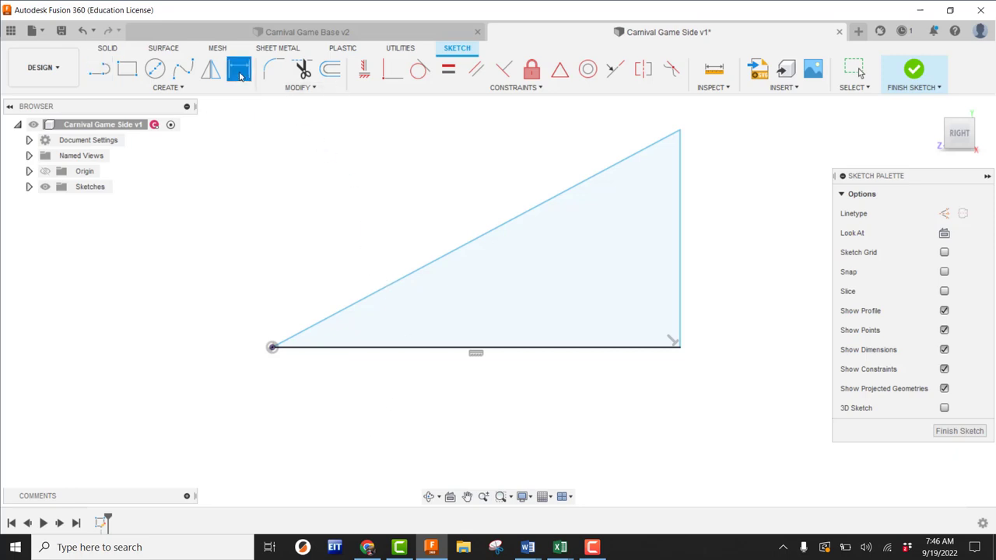
{"action": "left_click", "coordinate": [448, 259]}
{"action": "left_click", "coordinate": [472, 349]}
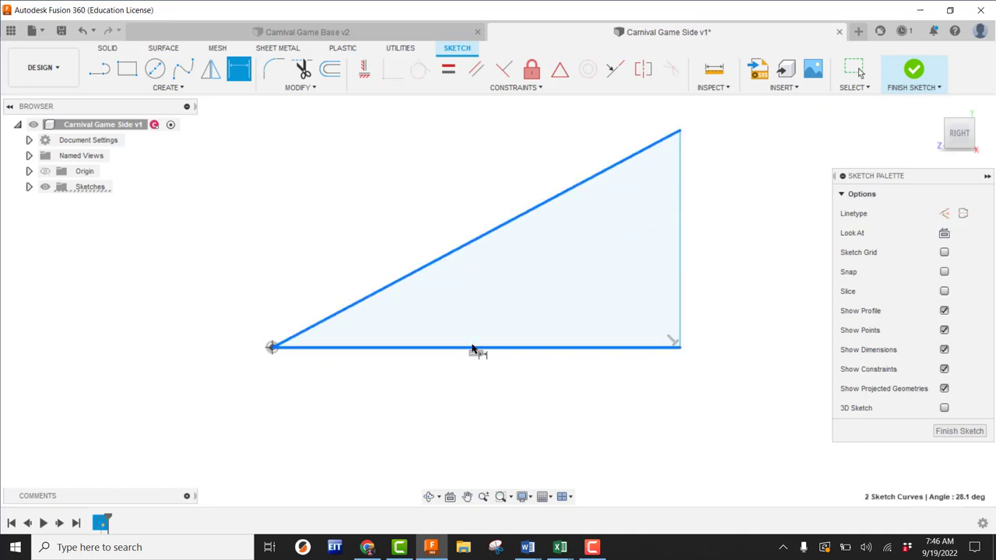
{"action": "left_click", "coordinate": [555, 278]}
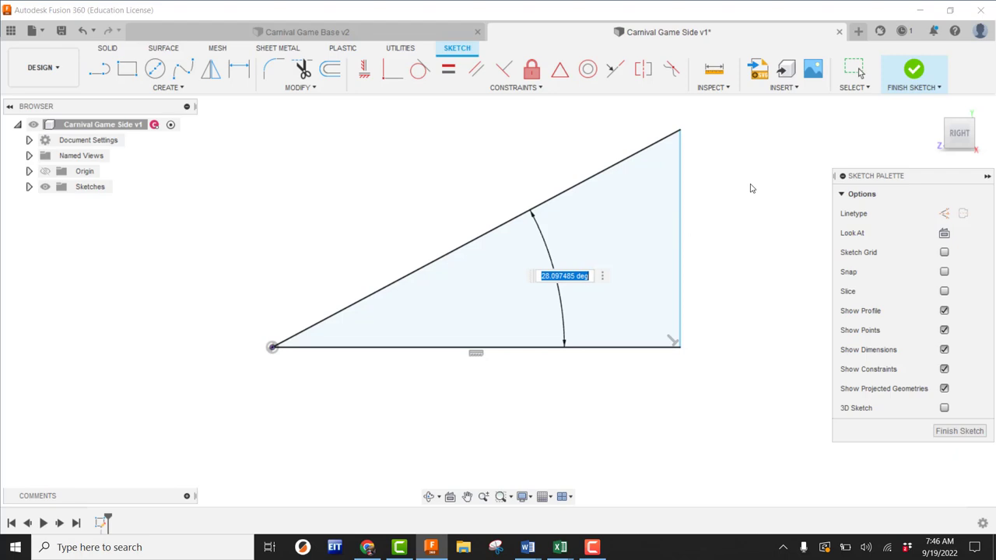
{"action": "type", "text": "30"}
{"action": "key", "text": "Return"}
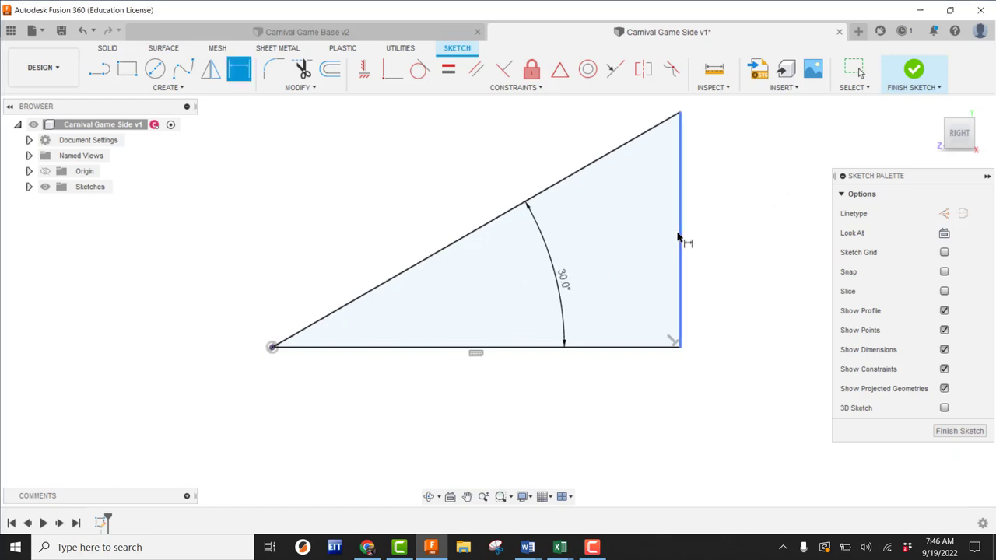
{"action": "middle_click_drag", "start_coordinate": [678, 238], "coordinate": [641, 287]}
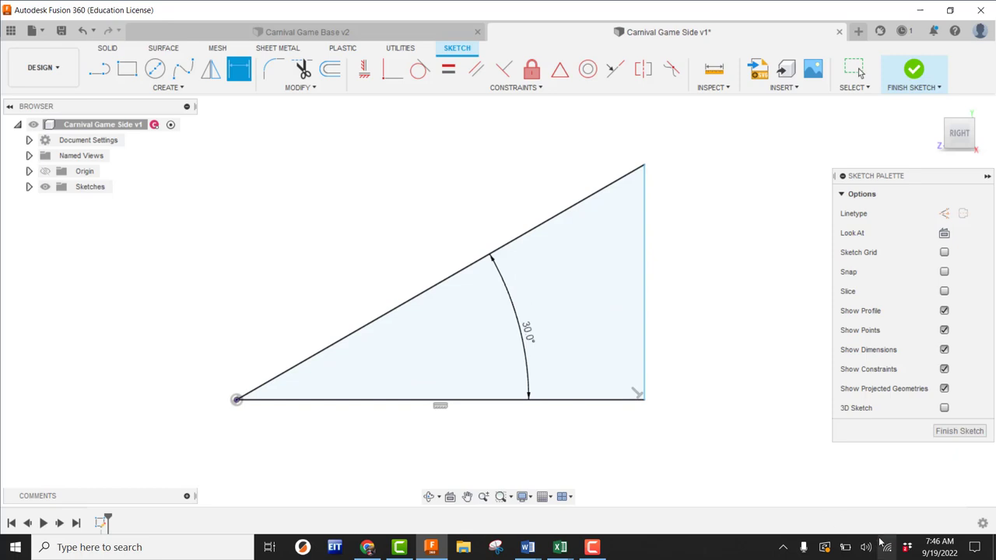
{"action": "left_click", "coordinate": [592, 547]}
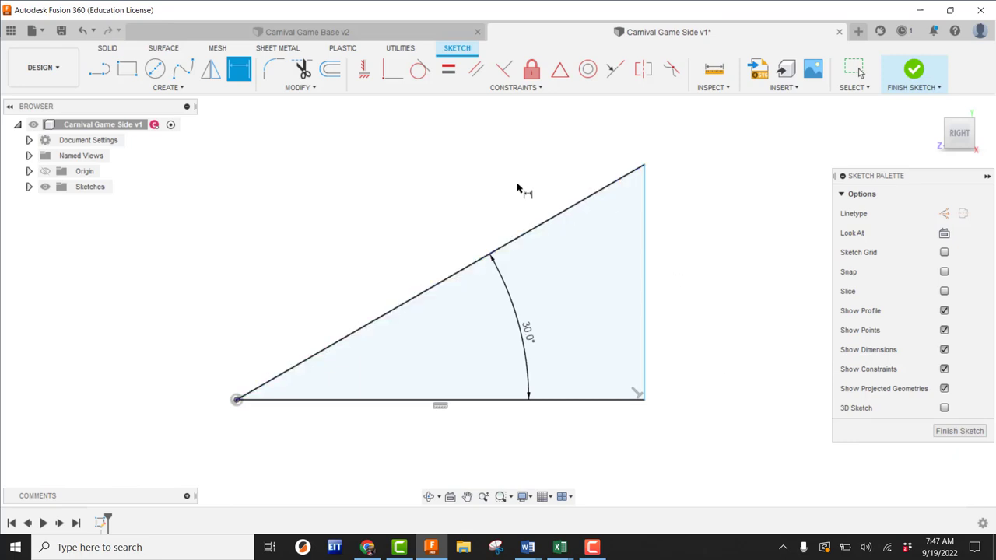
Dimension the triangle's sloped line as 21.75 in and finish the sketch
{"action": "left_click", "coordinate": [517, 242]}
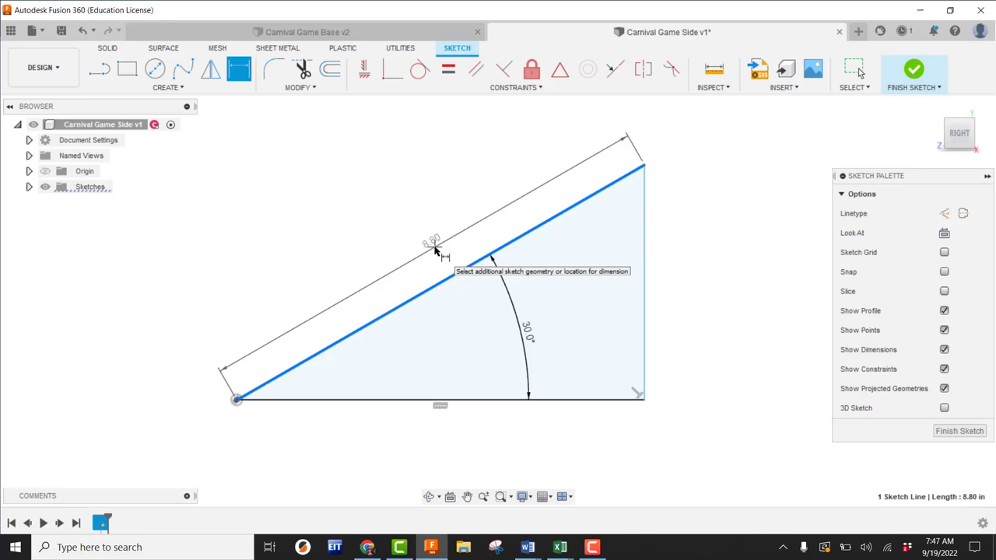
{"action": "left_click", "coordinate": [434, 248]}
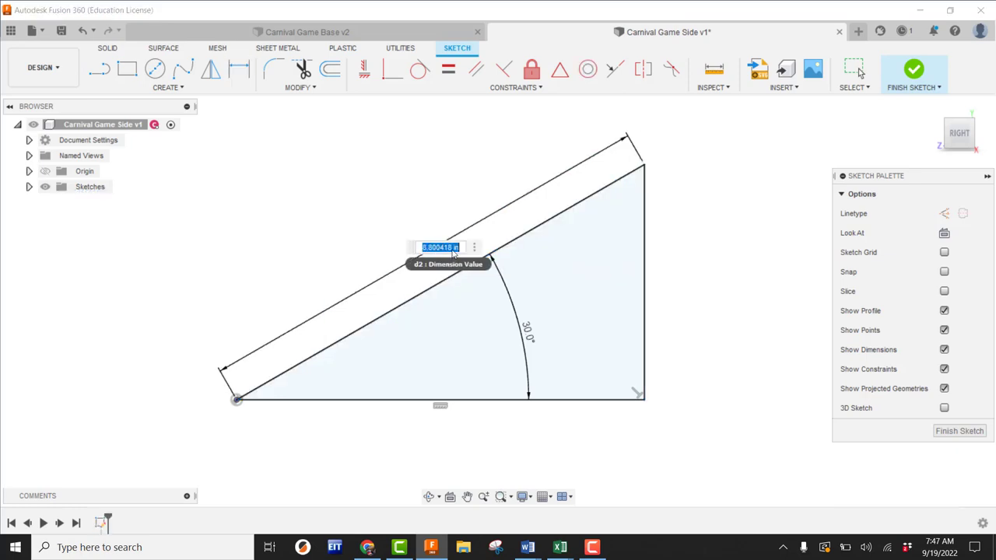
{"action": "type", "text": "21.7"}
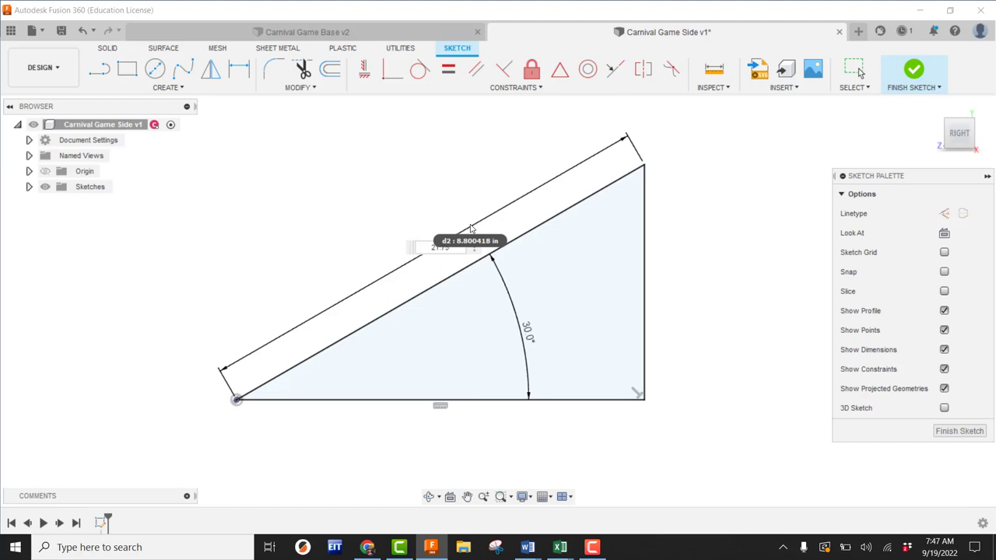
{"action": "type", "text": "5"}
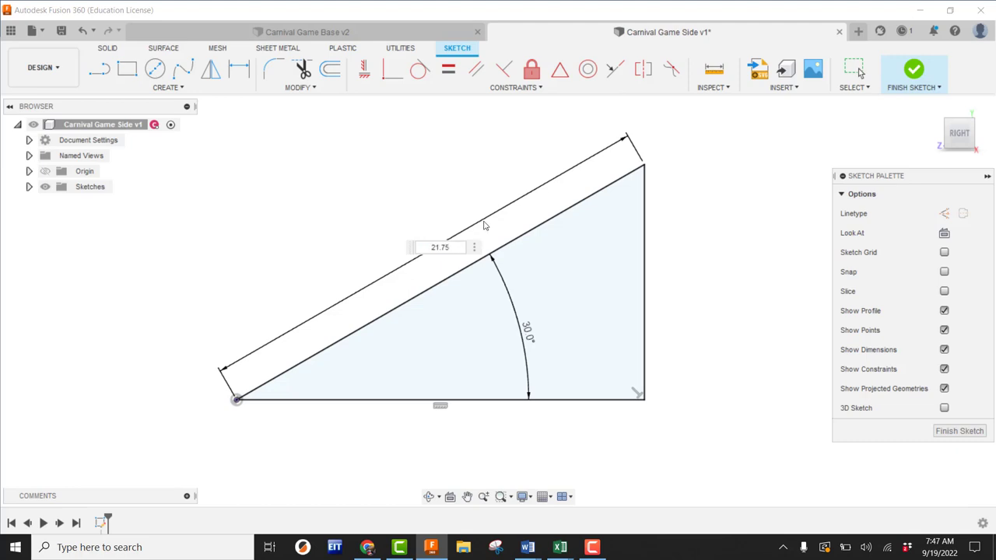
{"action": "key", "text": "Return"}
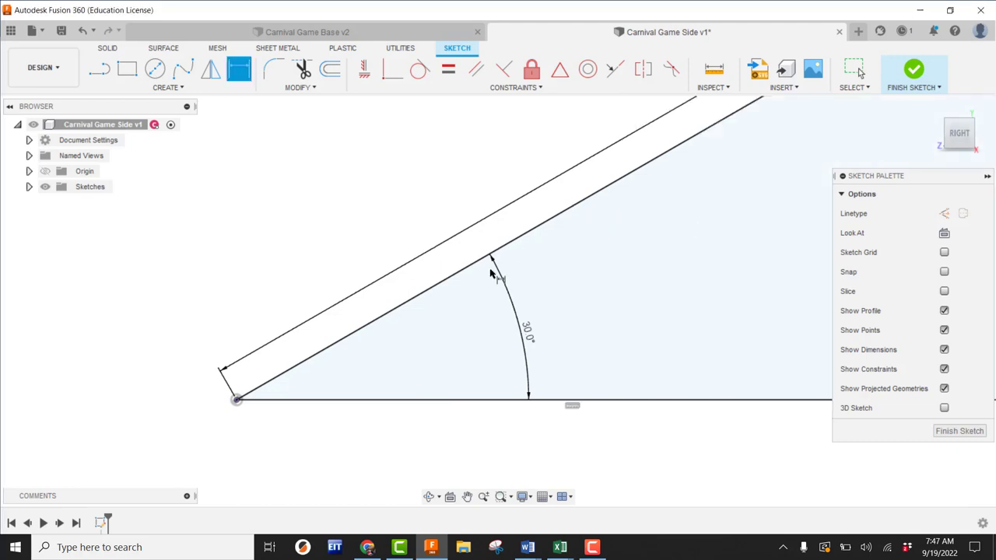
{"action": "scroll", "coordinate": [531, 346], "scroll_direction": "down", "scroll_amount": 3}
{"action": "scroll", "coordinate": [756, 318], "scroll_direction": "down", "scroll_amount": 1}
{"action": "middle_click_drag", "start_coordinate": [756, 317], "coordinate": [651, 340]}
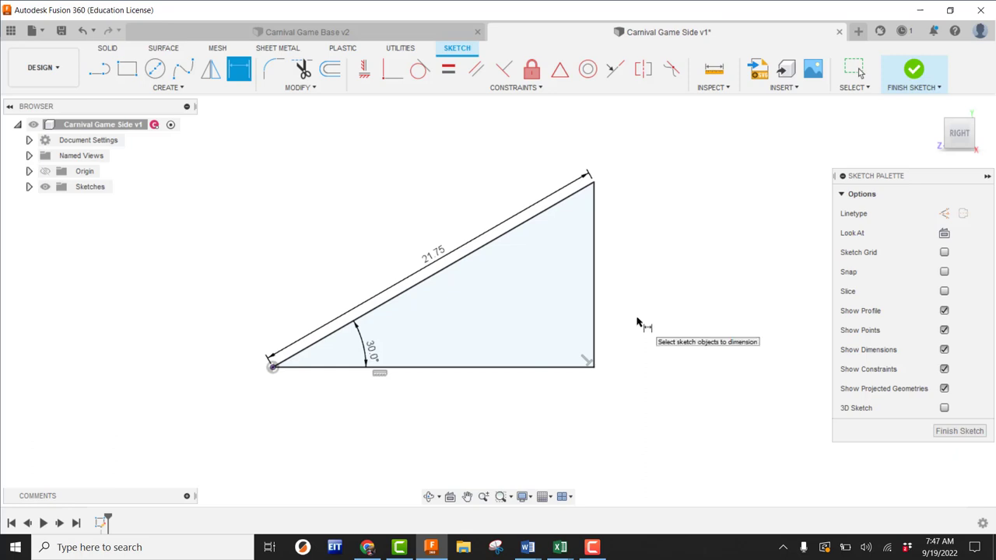
{"action": "left_click", "coordinate": [913, 71]}
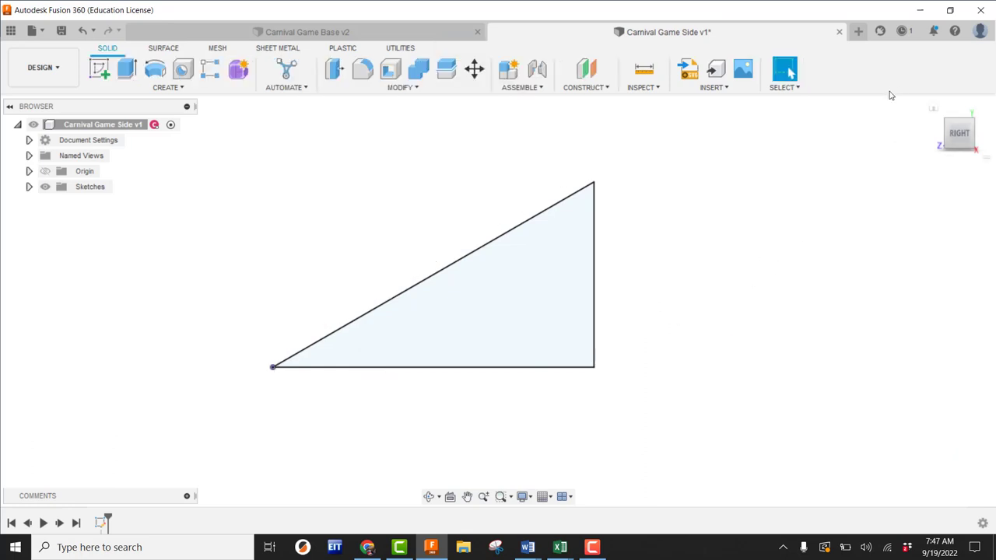
Extrude the triangle profile 0.75 in to one side as a new body
{"action": "left_click", "coordinate": [936, 112]}
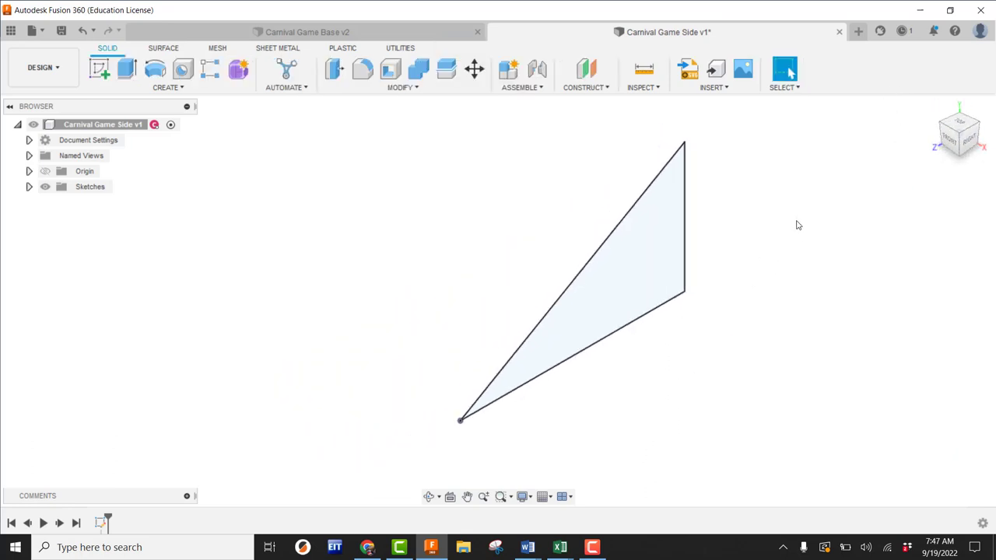
{"action": "middle_click_drag", "start_coordinate": [822, 253], "coordinate": [687, 319]}
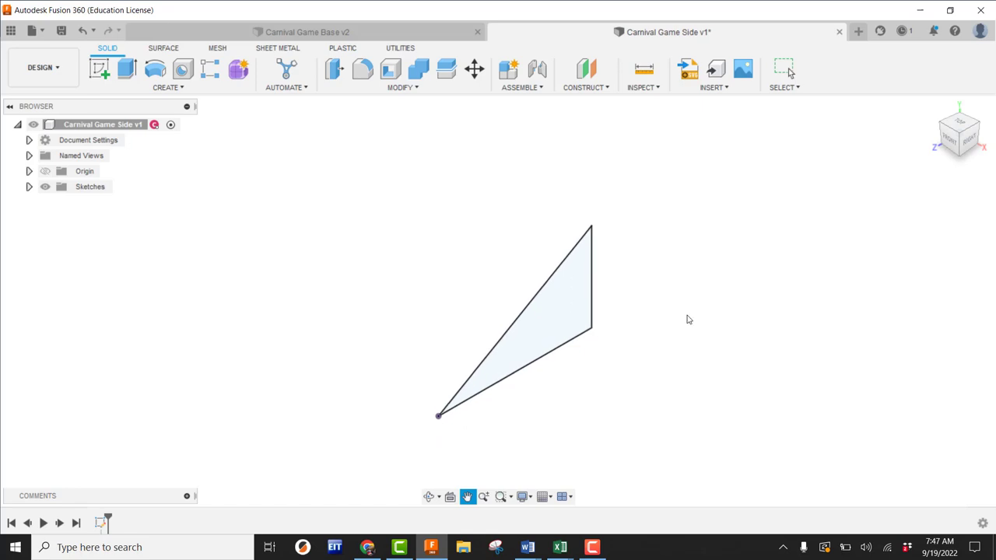
{"action": "left_click", "coordinate": [127, 68]}
{"action": "left_click_drag", "start_coordinate": [522, 323], "coordinate": [449, 283]}
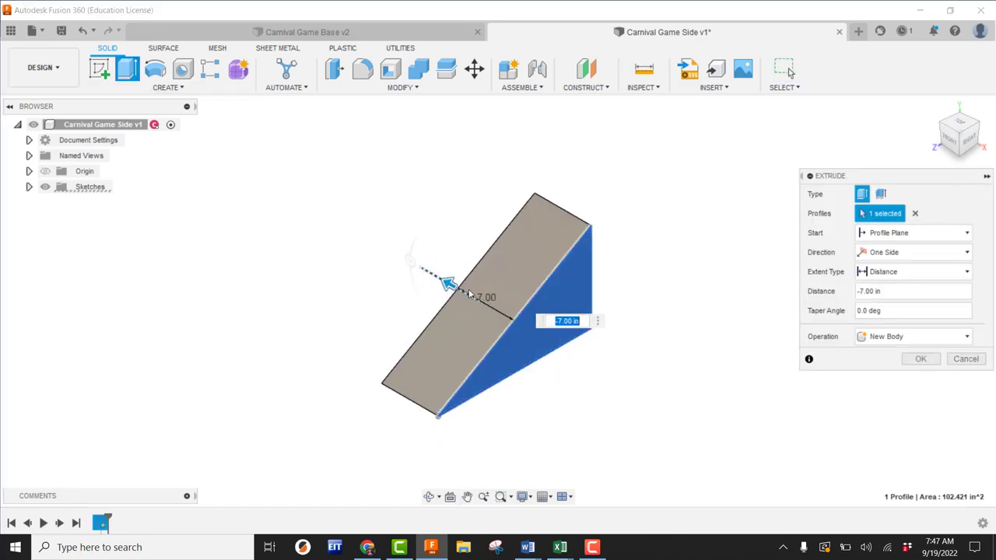
{"action": "type", "text": ".75"}
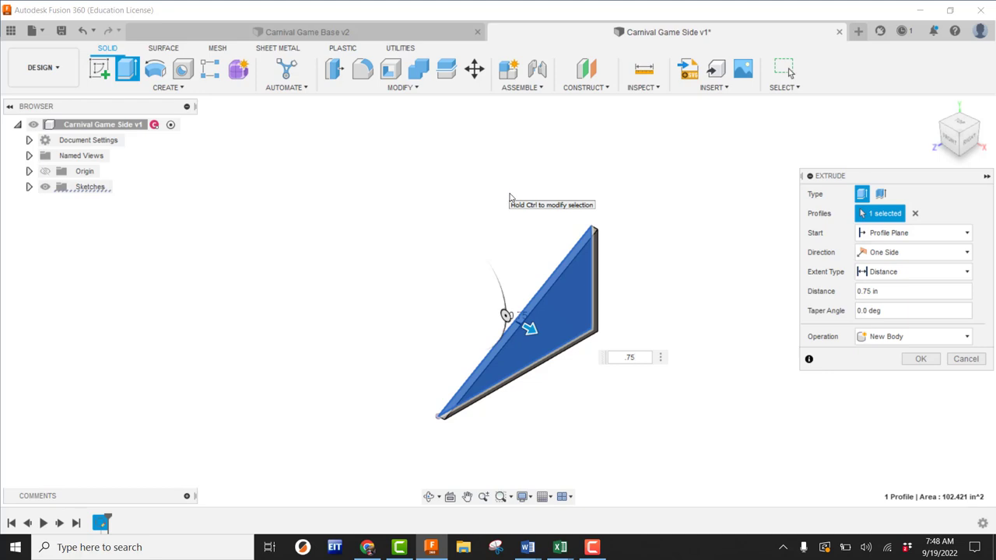
{"action": "left_click", "coordinate": [922, 360]}
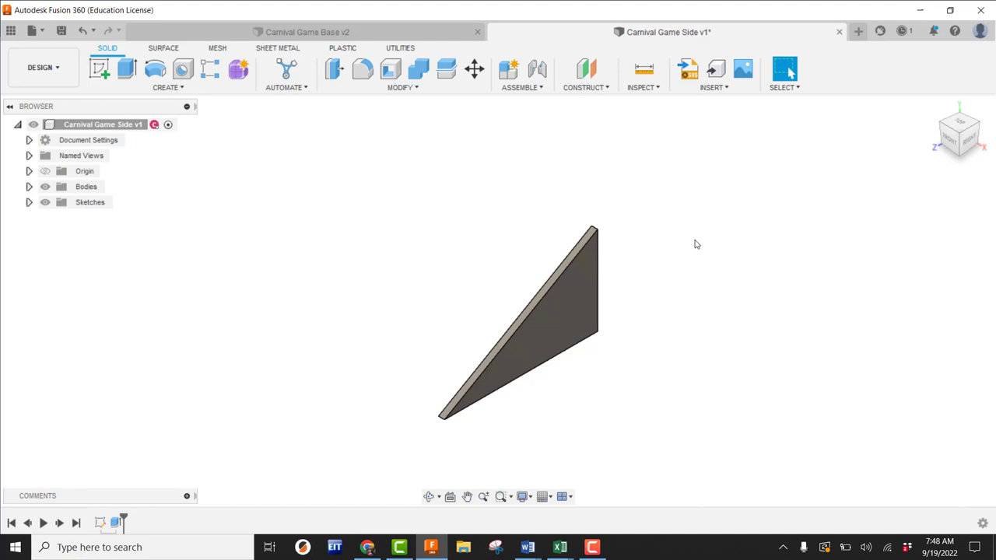
Assign the Plywood, Finish physical material from the wood library to the whole Carnival Game Side
{"action": "right_click", "coordinate": [134, 125]}
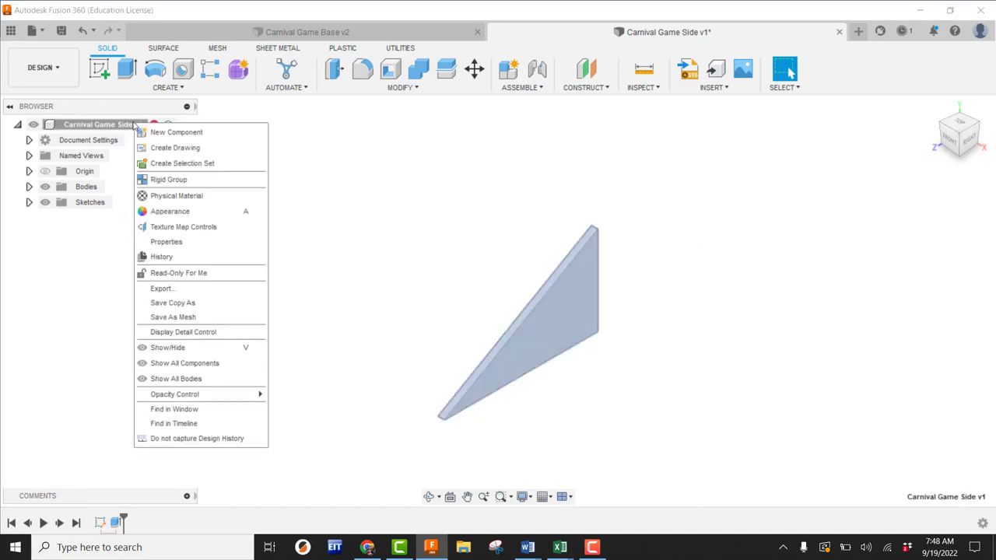
{"action": "left_click", "coordinate": [177, 196]}
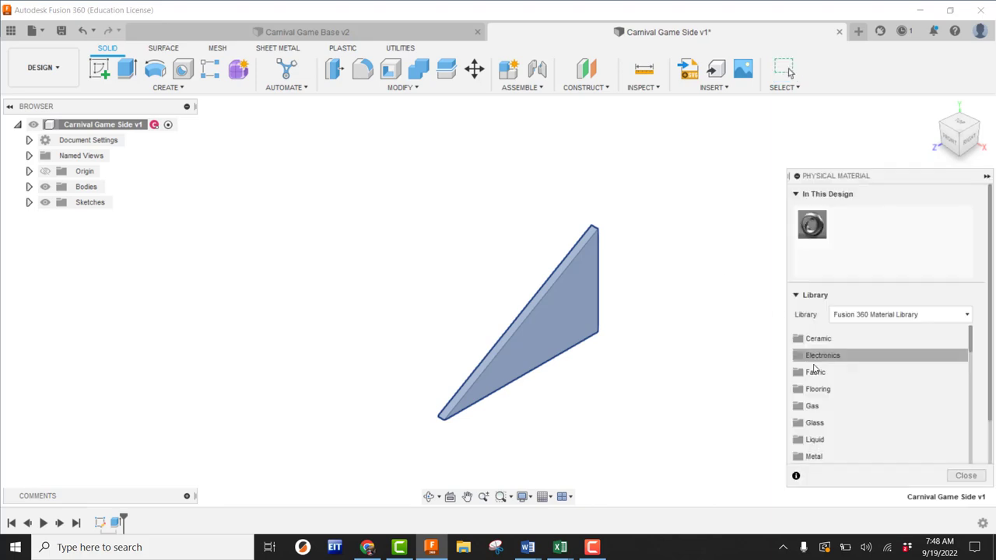
{"action": "scroll", "coordinate": [826, 389], "scroll_direction": "down", "scroll_amount": 3}
{"action": "left_click", "coordinate": [815, 444]}
{"action": "scroll", "coordinate": [826, 393], "scroll_direction": "down", "scroll_amount": 10}
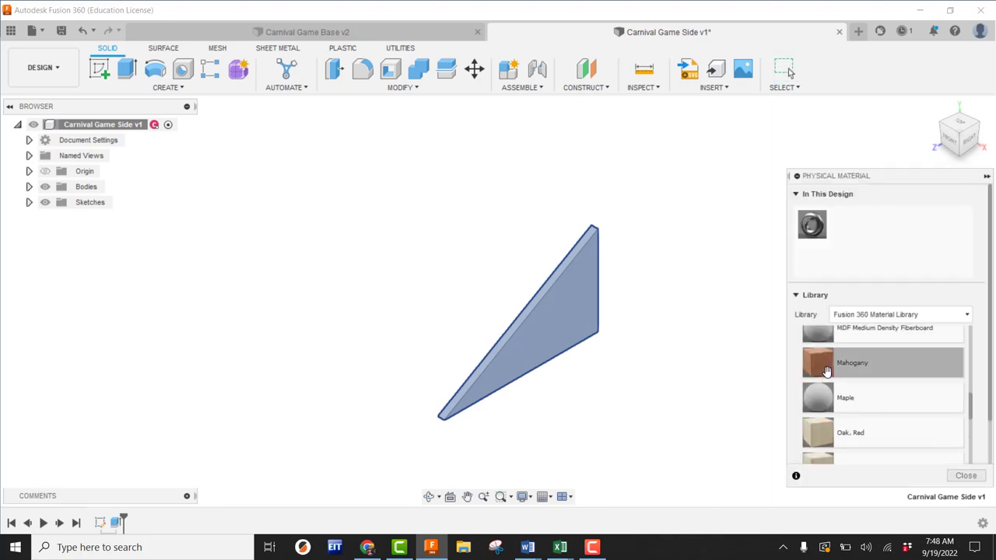
{"action": "scroll", "coordinate": [866, 412], "scroll_direction": "down", "scroll_amount": 4}
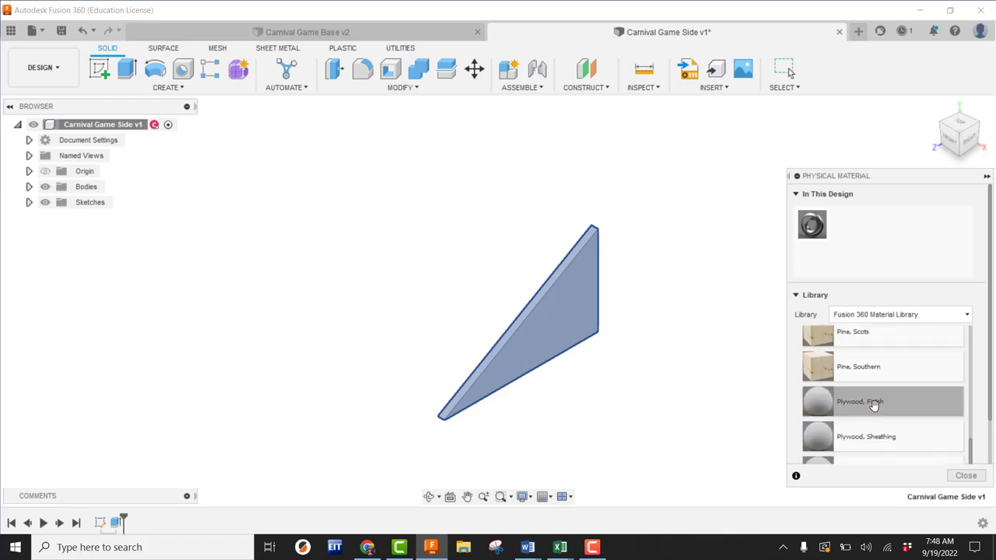
{"action": "left_click_drag", "start_coordinate": [869, 407], "coordinate": [571, 298]}
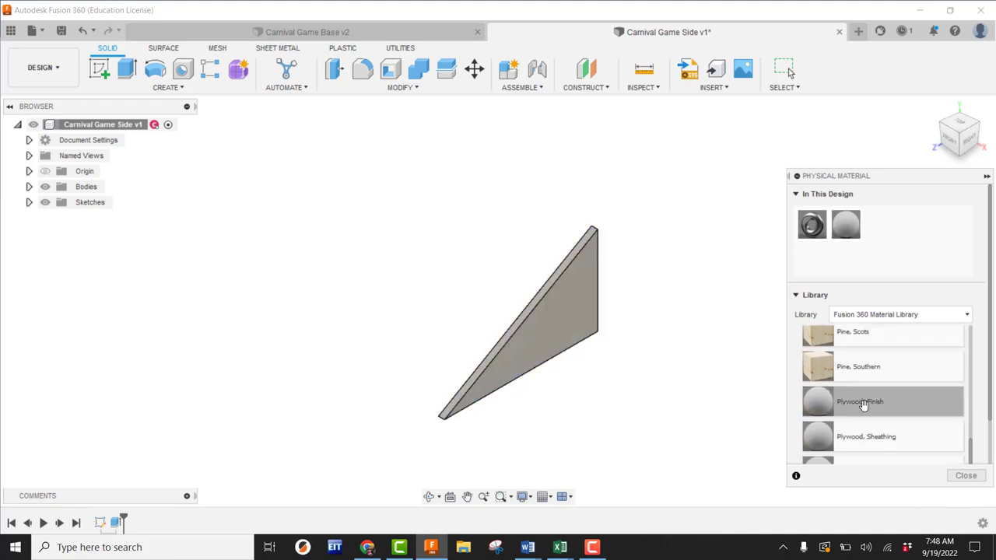
{"action": "left_click", "coordinate": [965, 476]}
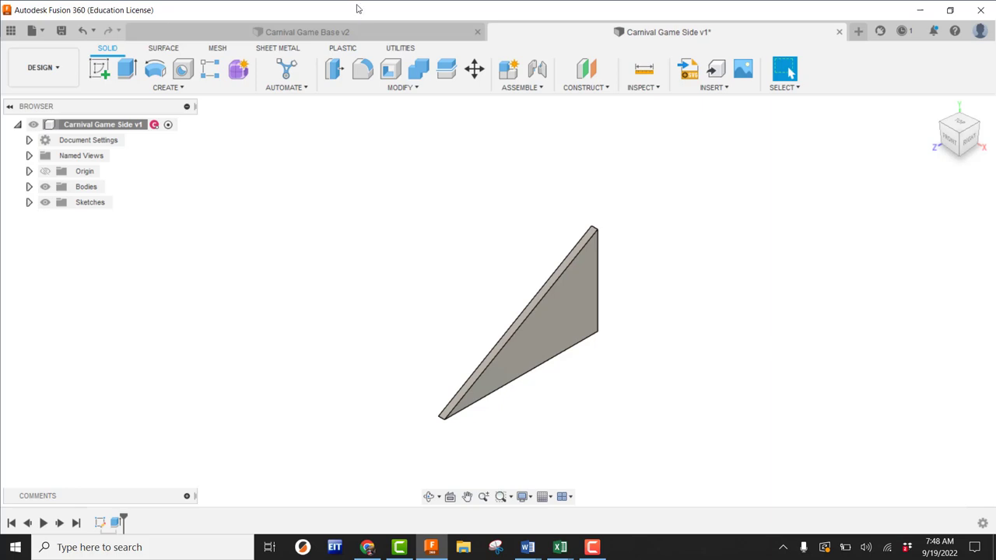
Examine the colors of the ring and its raised lettering in the Carnival Game Base design, and return to Carnival Game Side
{"action": "left_click", "coordinate": [363, 31]}
{"action": "scroll", "coordinate": [589, 309], "scroll_direction": "up", "scroll_amount": 5}
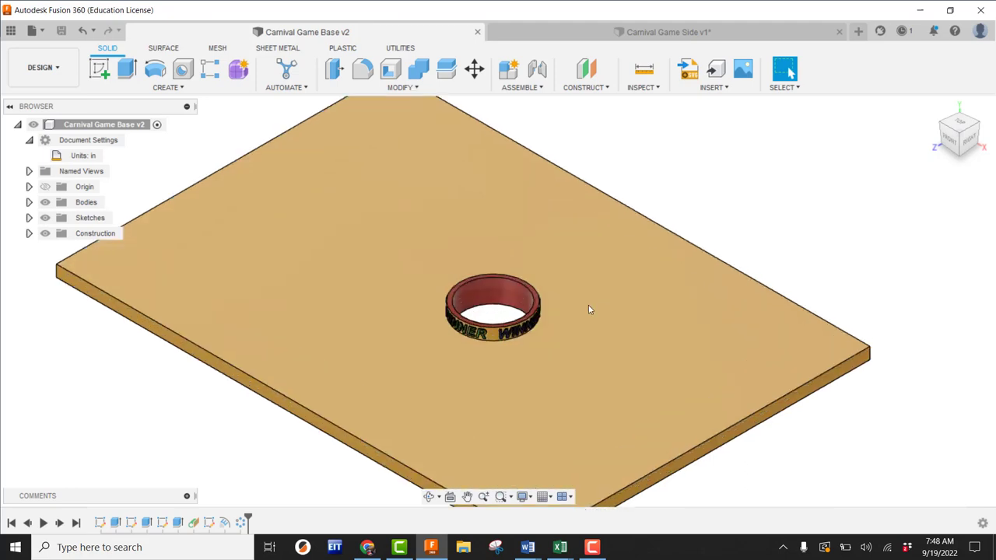
{"action": "scroll", "coordinate": [531, 357], "scroll_direction": "up", "scroll_amount": 2}
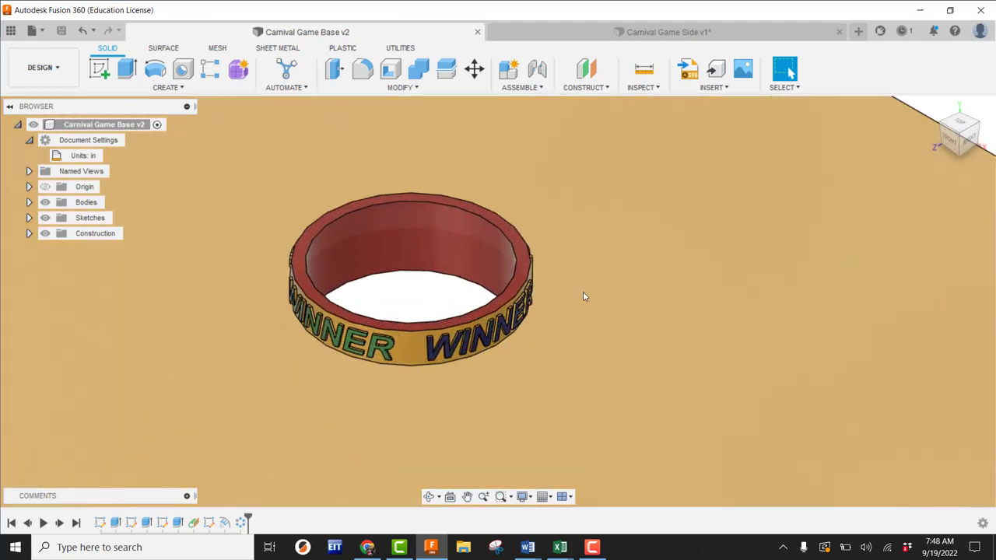
{"action": "scroll", "coordinate": [584, 296], "scroll_direction": "down", "scroll_amount": 6}
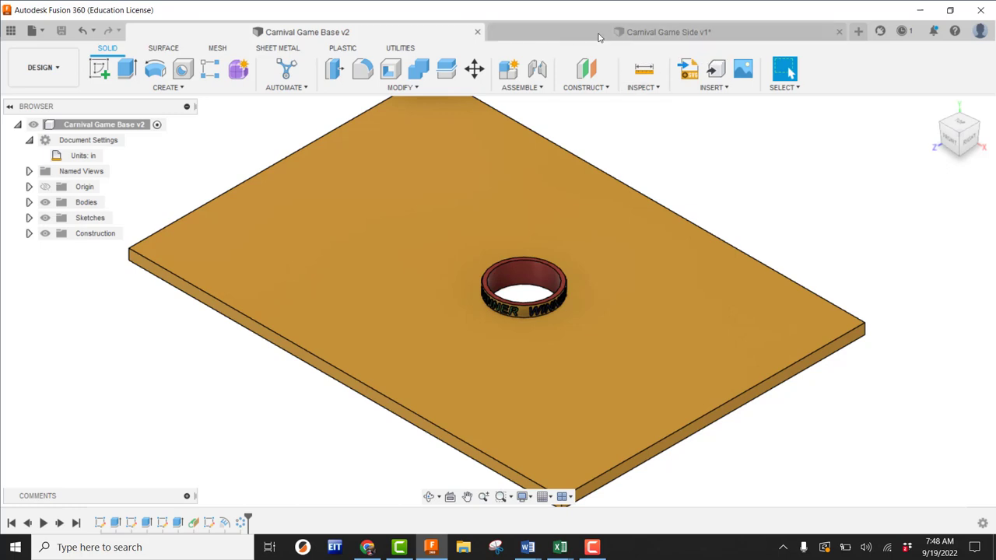
{"action": "left_click", "coordinate": [689, 34]}
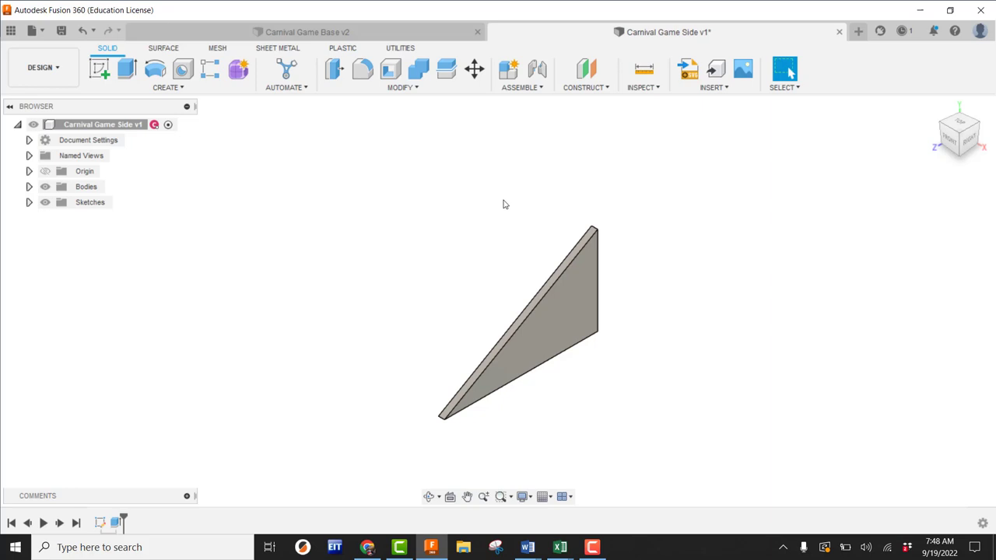
Apply the Paint - Metal Flake (Blue) appearance to the triangular side body
{"action": "right_click", "coordinate": [131, 131]}
{"action": "left_click", "coordinate": [173, 217]}
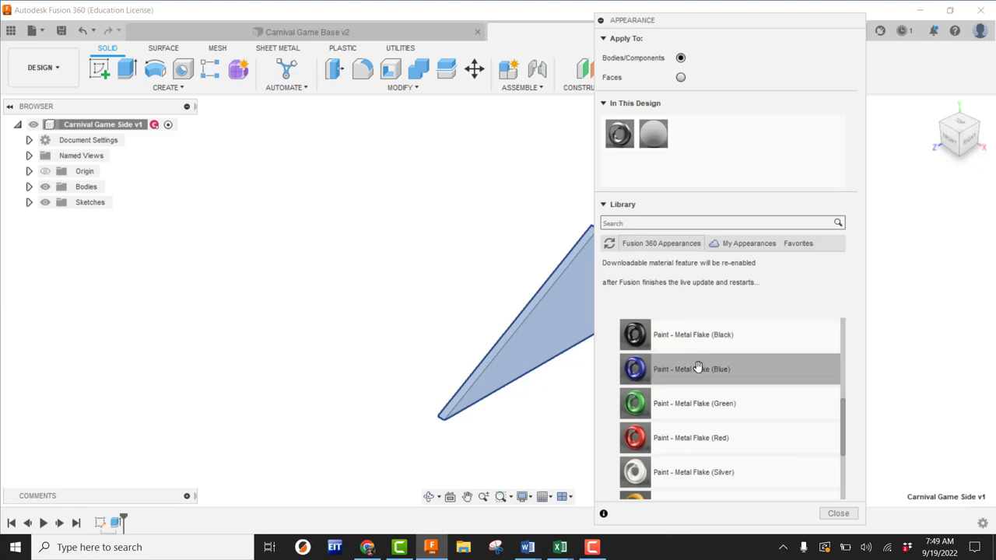
{"action": "mouse_move", "coordinate": [698, 367]}
{"action": "left_mouse_down"}
{"action": "mouse_move", "coordinate": [657, 363]}
{"action": "mouse_move", "coordinate": [568, 310]}
{"action": "left_mouse_up"}
{"action": "left_click", "coordinate": [838, 513]}
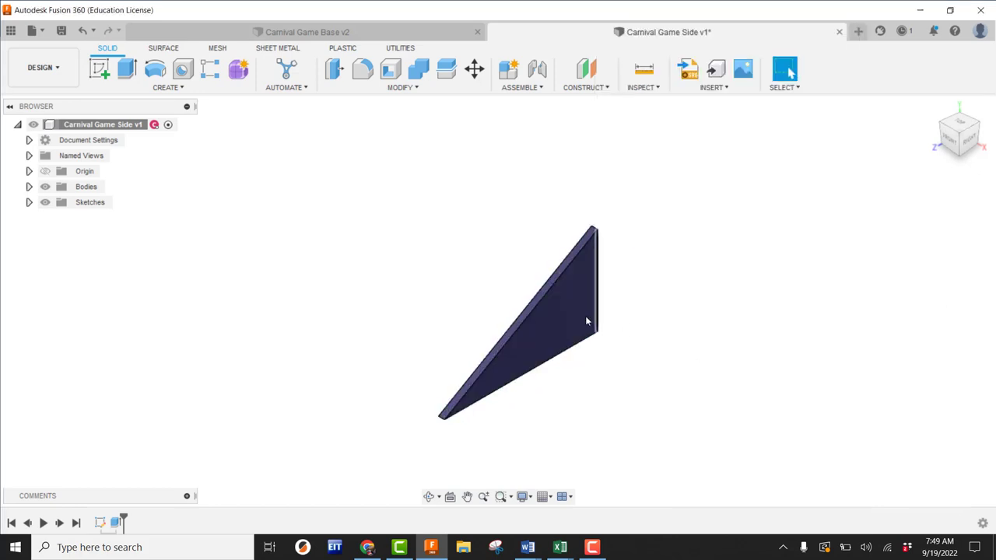
Inspect the painted side up close and save the Carnival Game Side design
{"action": "scroll", "coordinate": [534, 290], "scroll_direction": "up", "scroll_amount": 10}
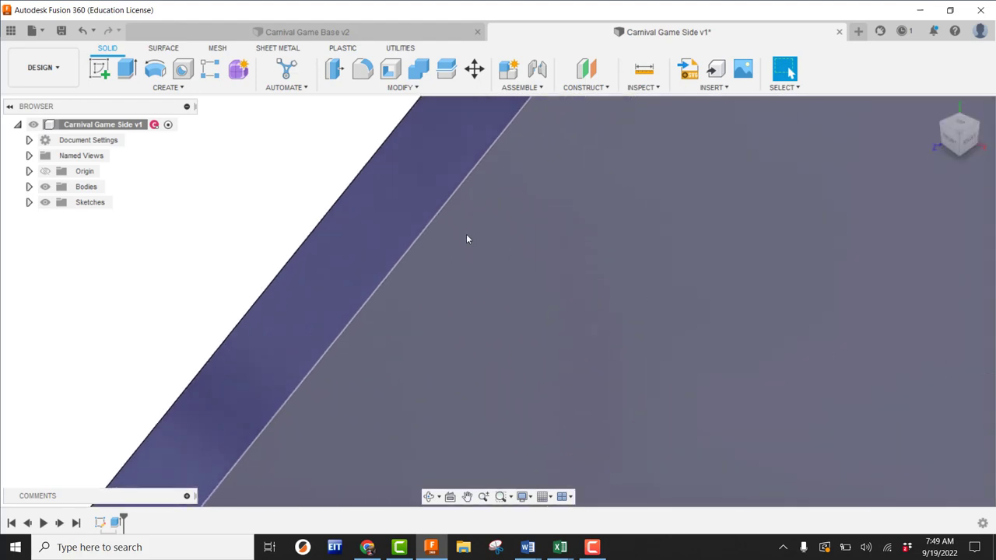
{"action": "scroll", "coordinate": [438, 226], "scroll_direction": "down", "scroll_amount": 10}
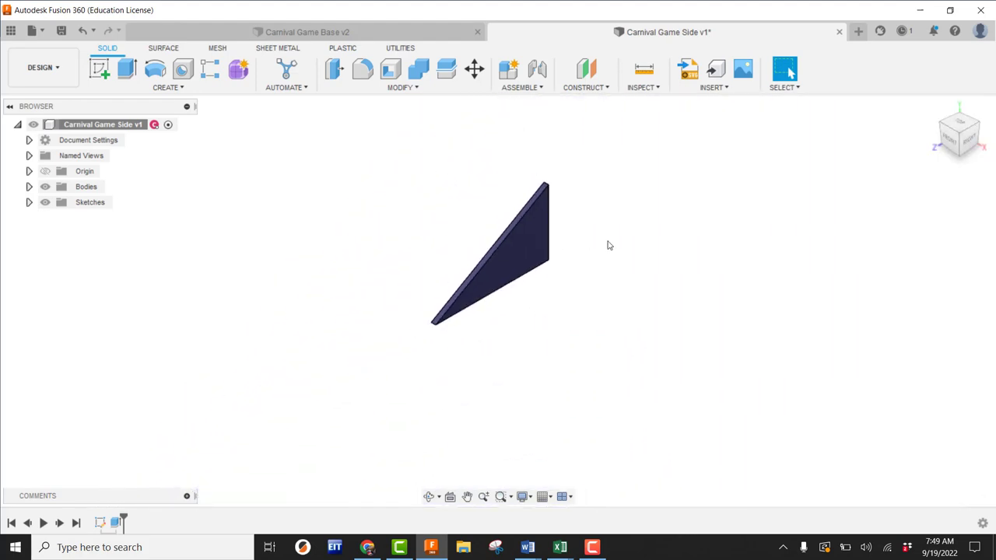
{"action": "middle_click_drag", "start_coordinate": [638, 257], "coordinate": [693, 310]}
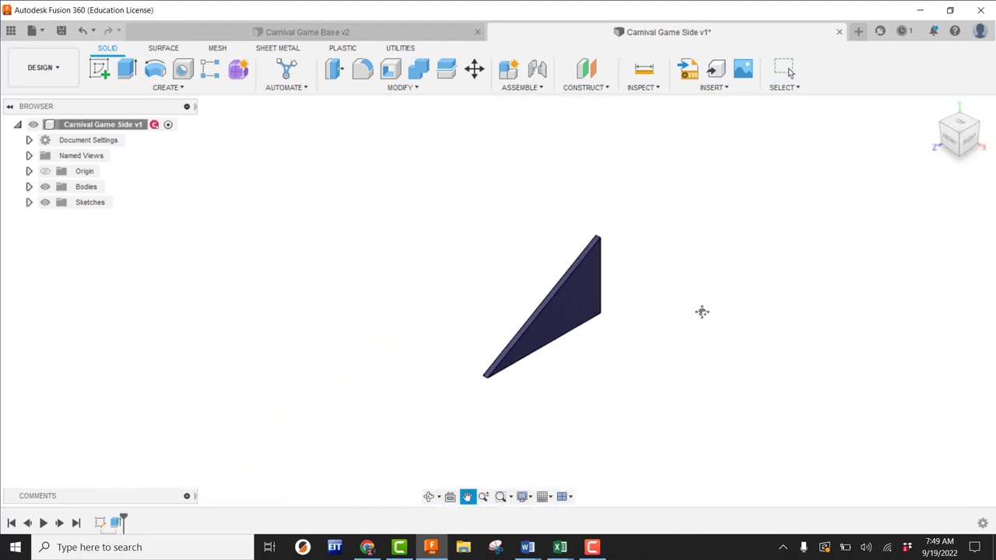
{"action": "left_click", "coordinate": [61, 31]}
{"action": "left_click", "coordinate": [493, 298]}
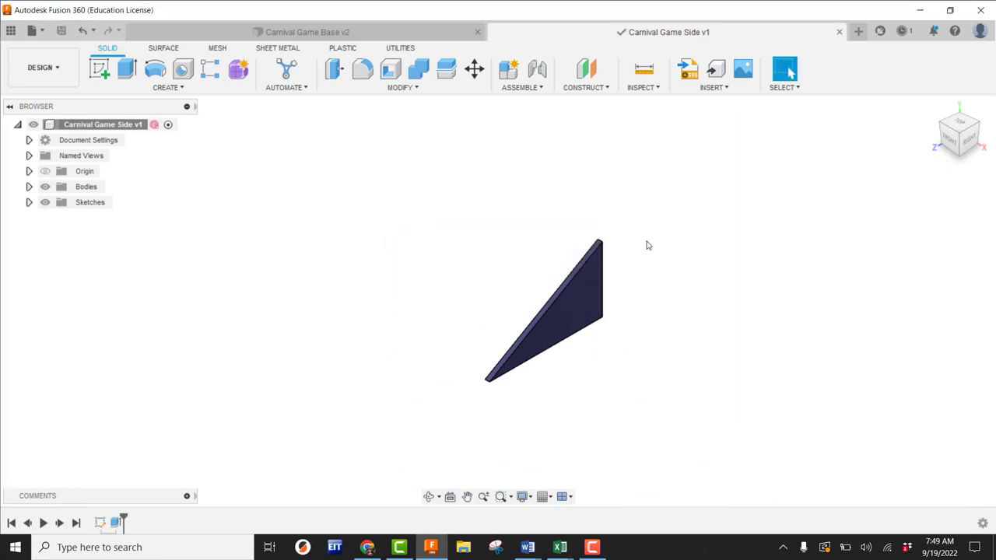